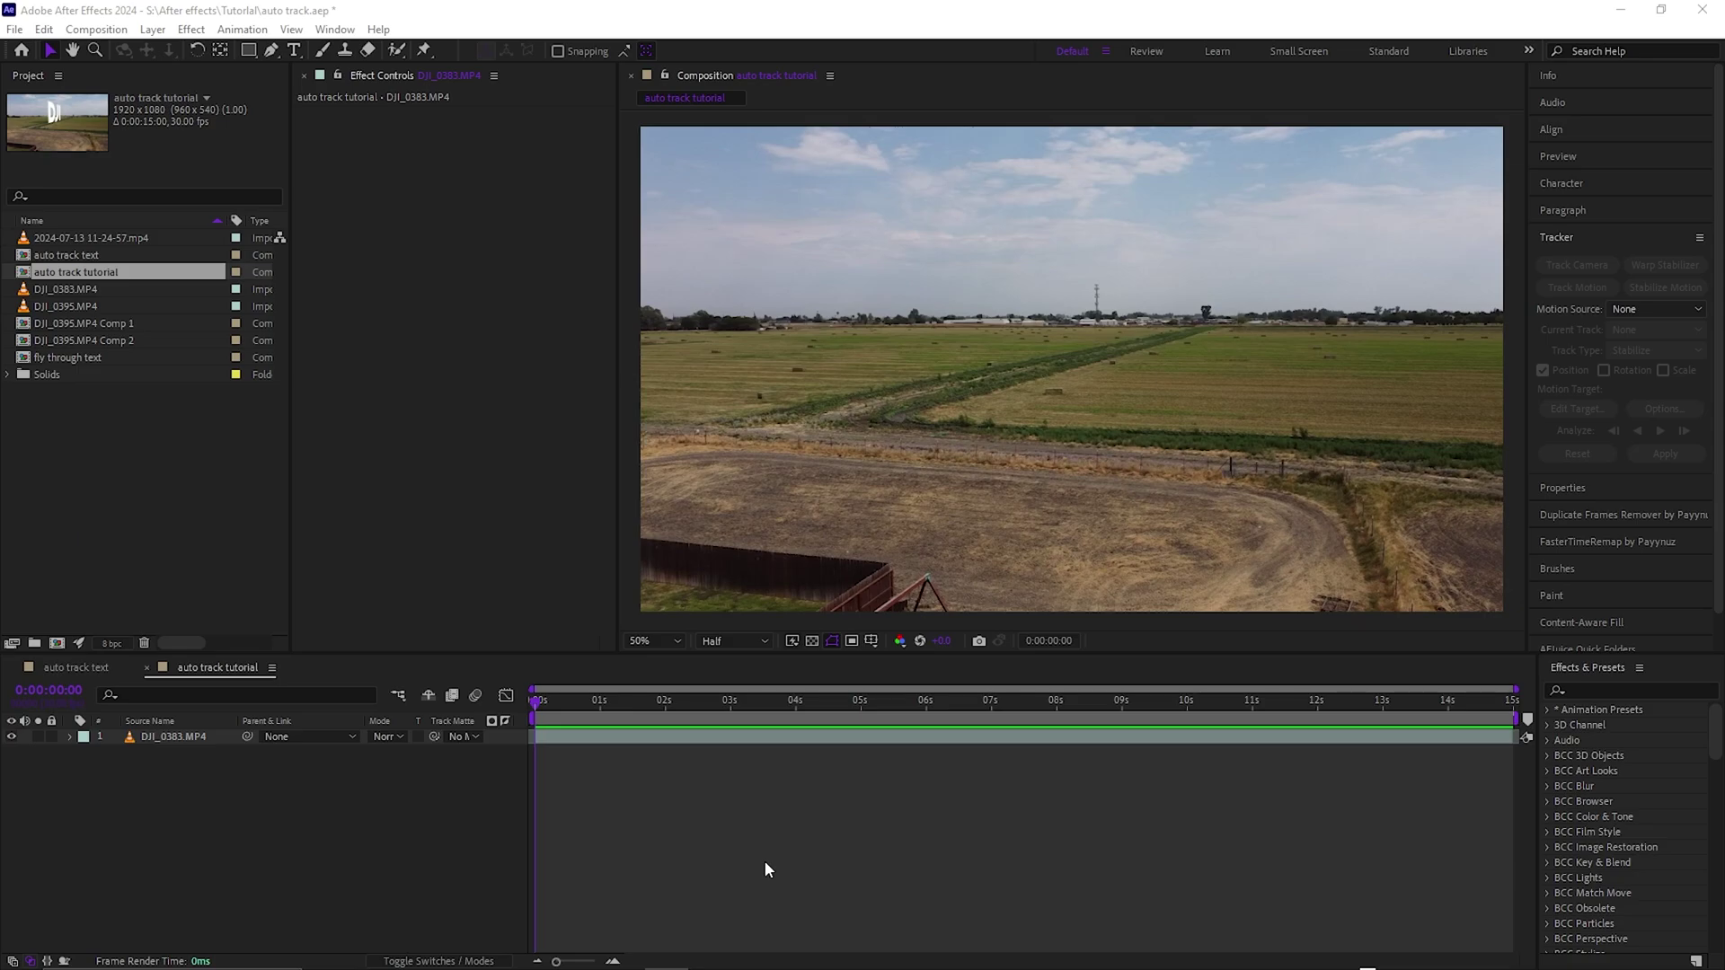
- Play back the DJI_0383.MP4 drone footage in the auto track tutorial composition
click(556, 700)
click(534, 705)
click(629, 735)
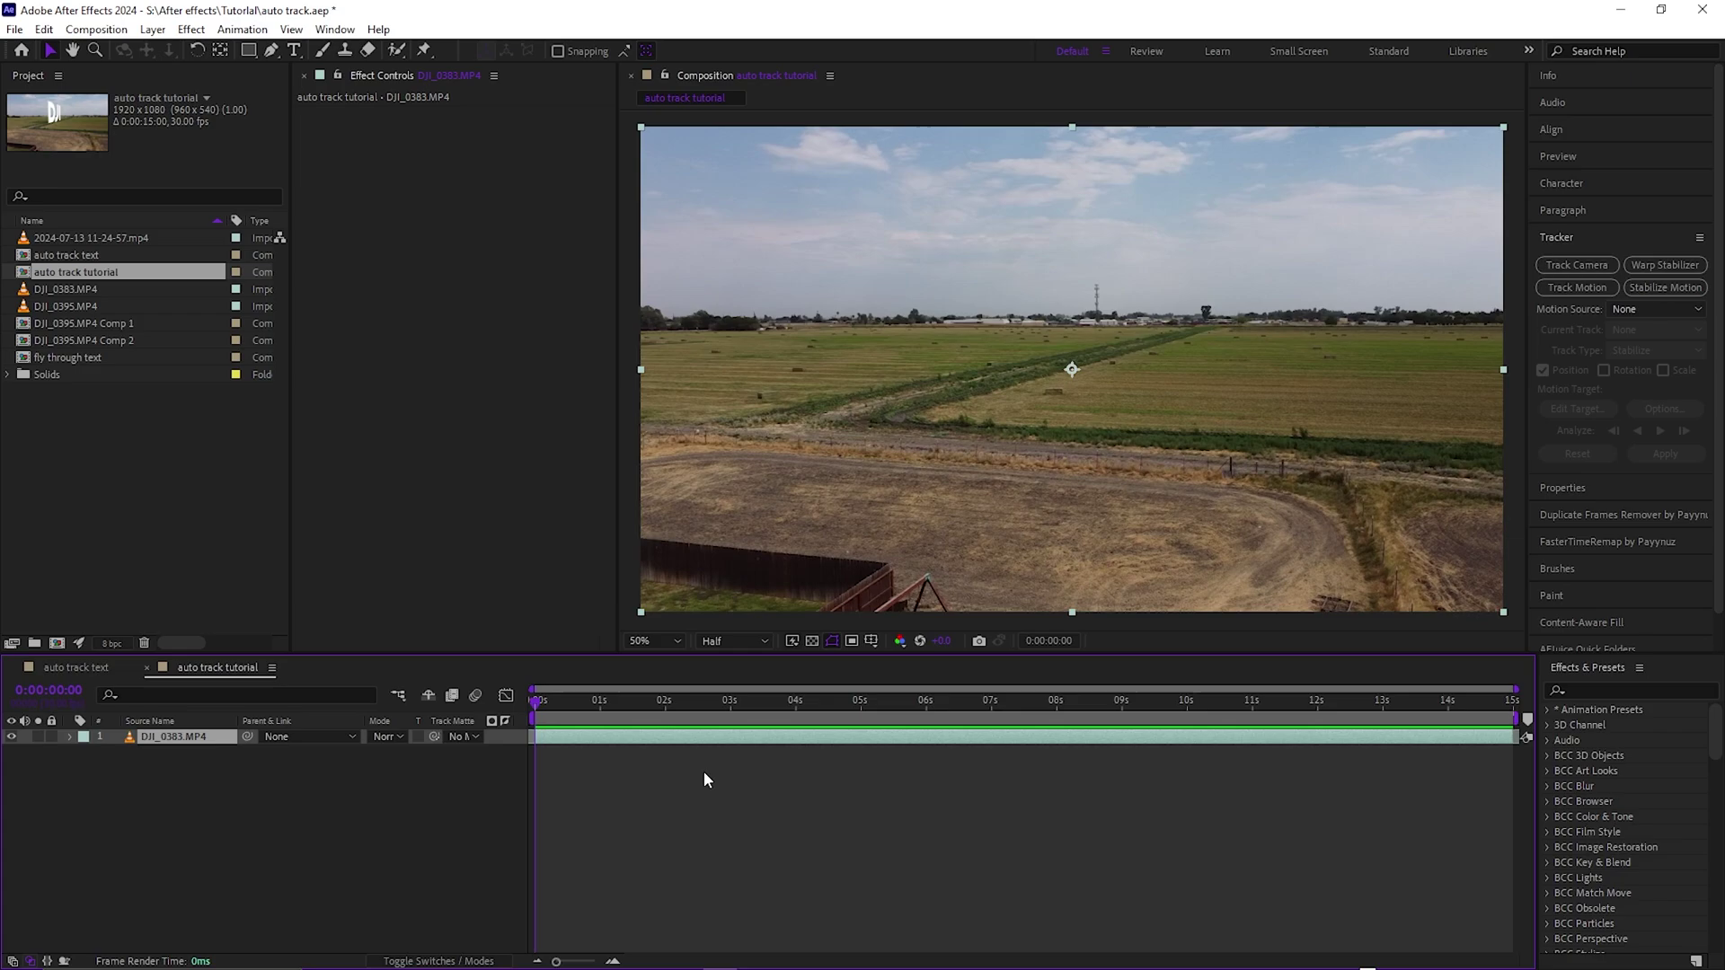
key(space)
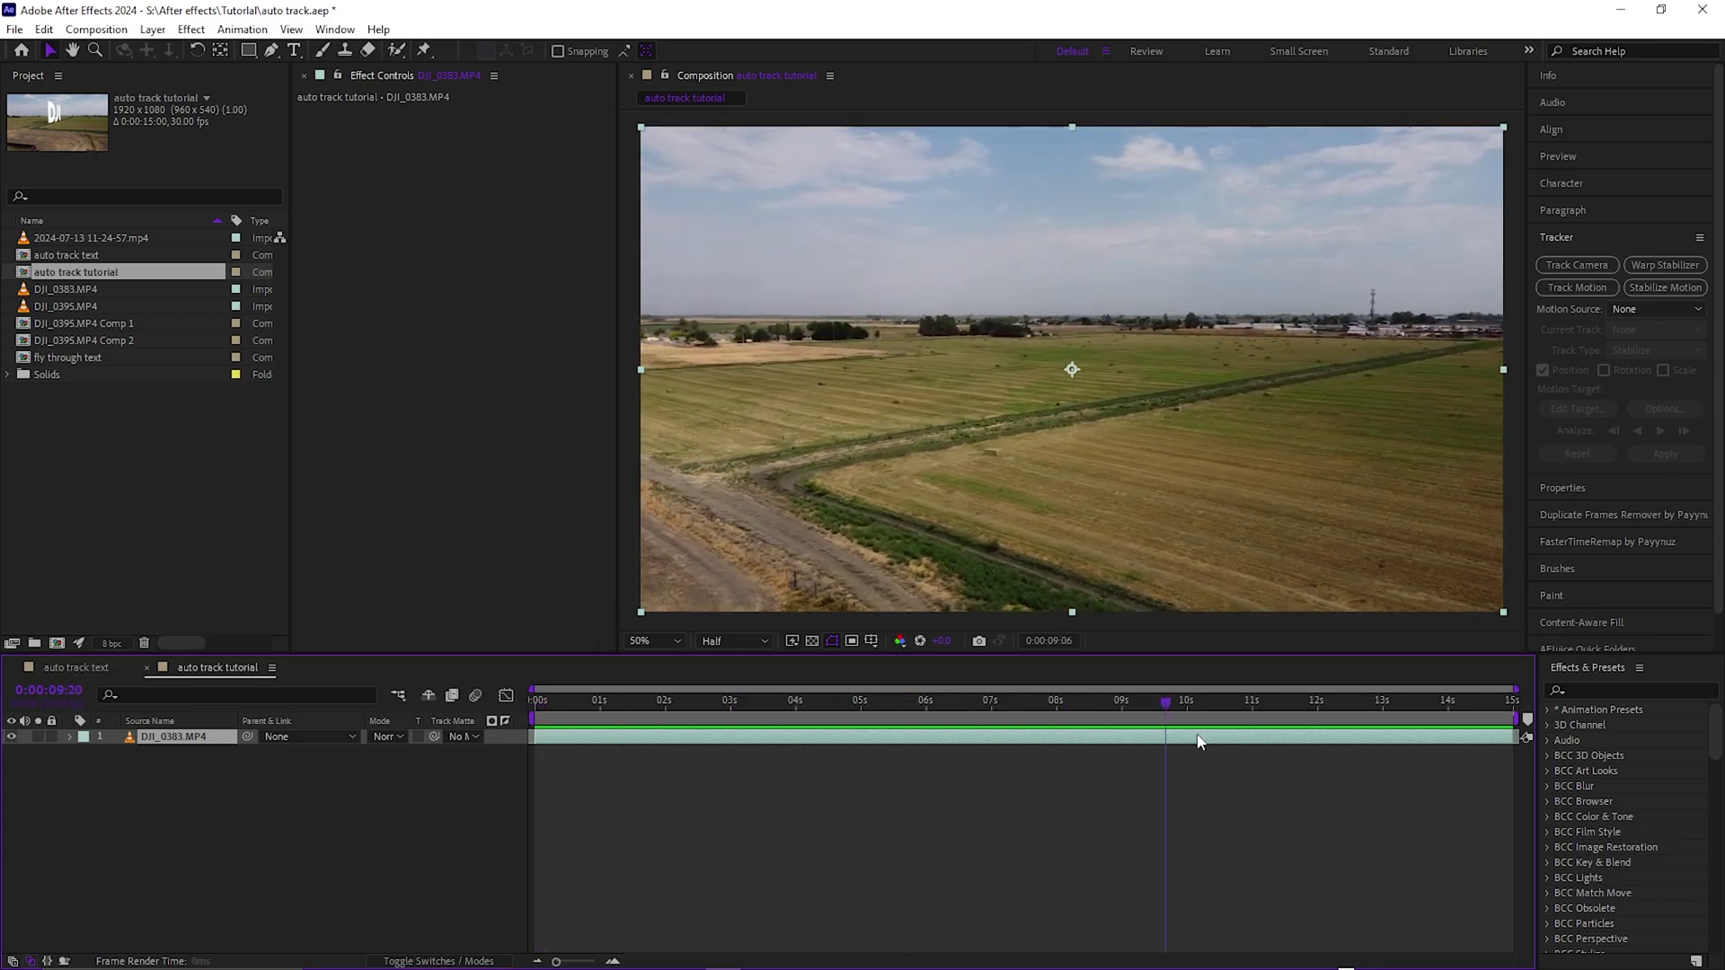
key(space)
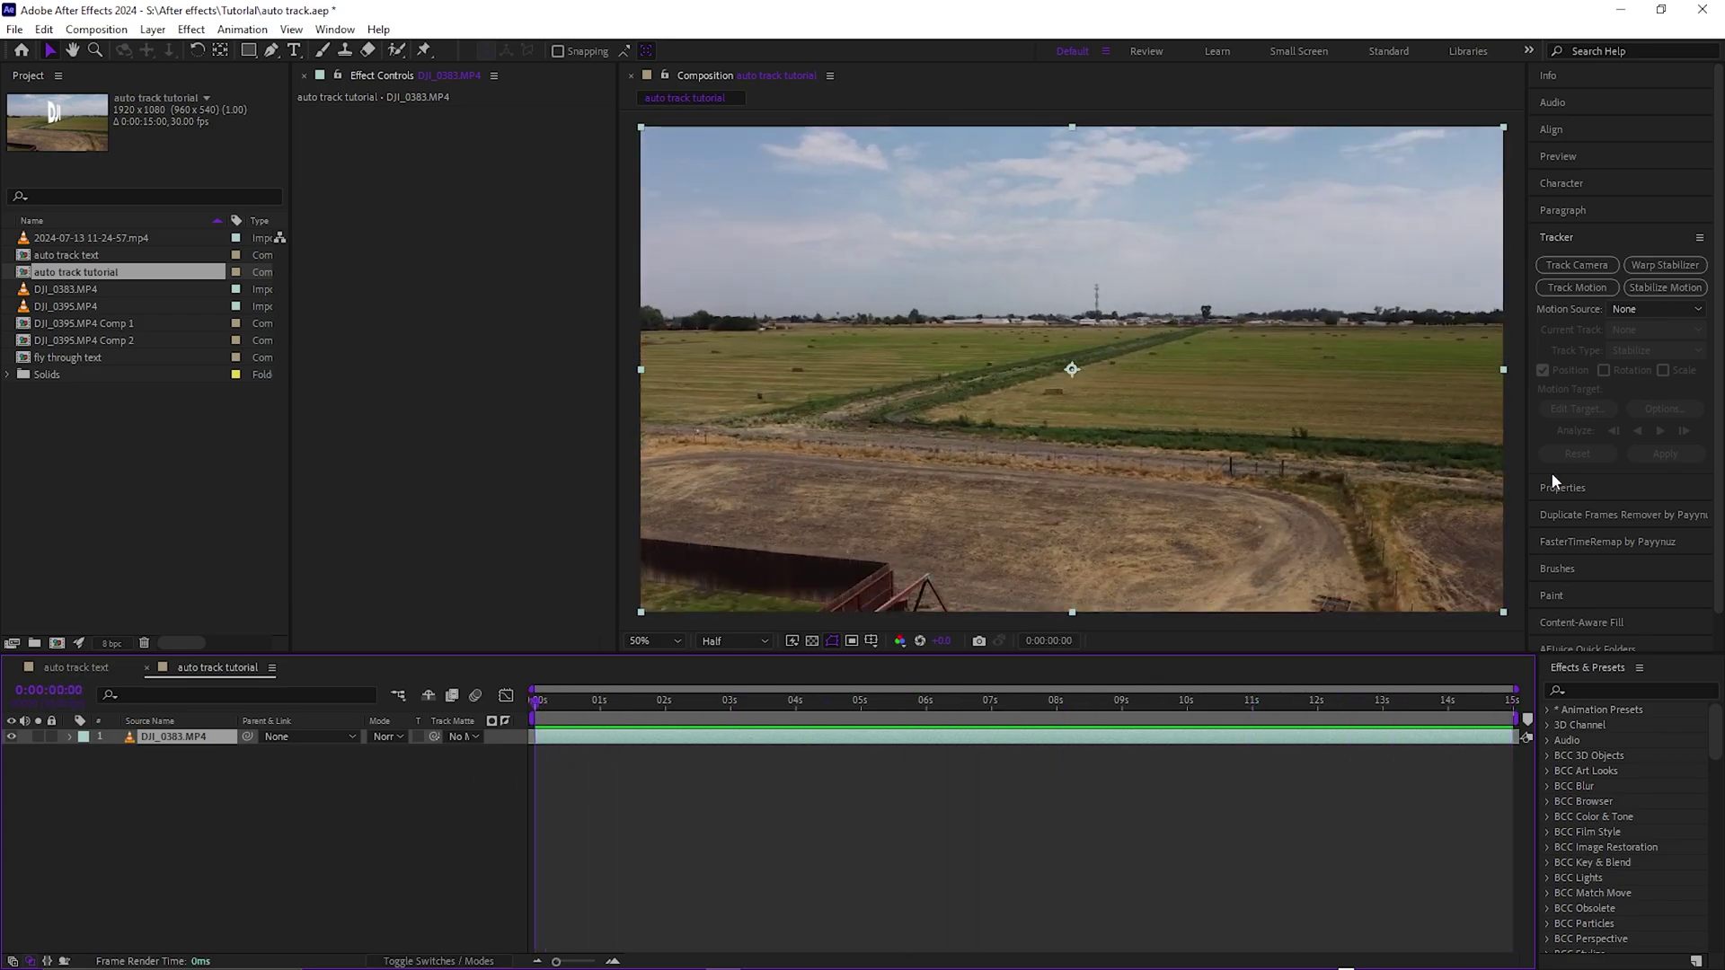
click(1604, 239)
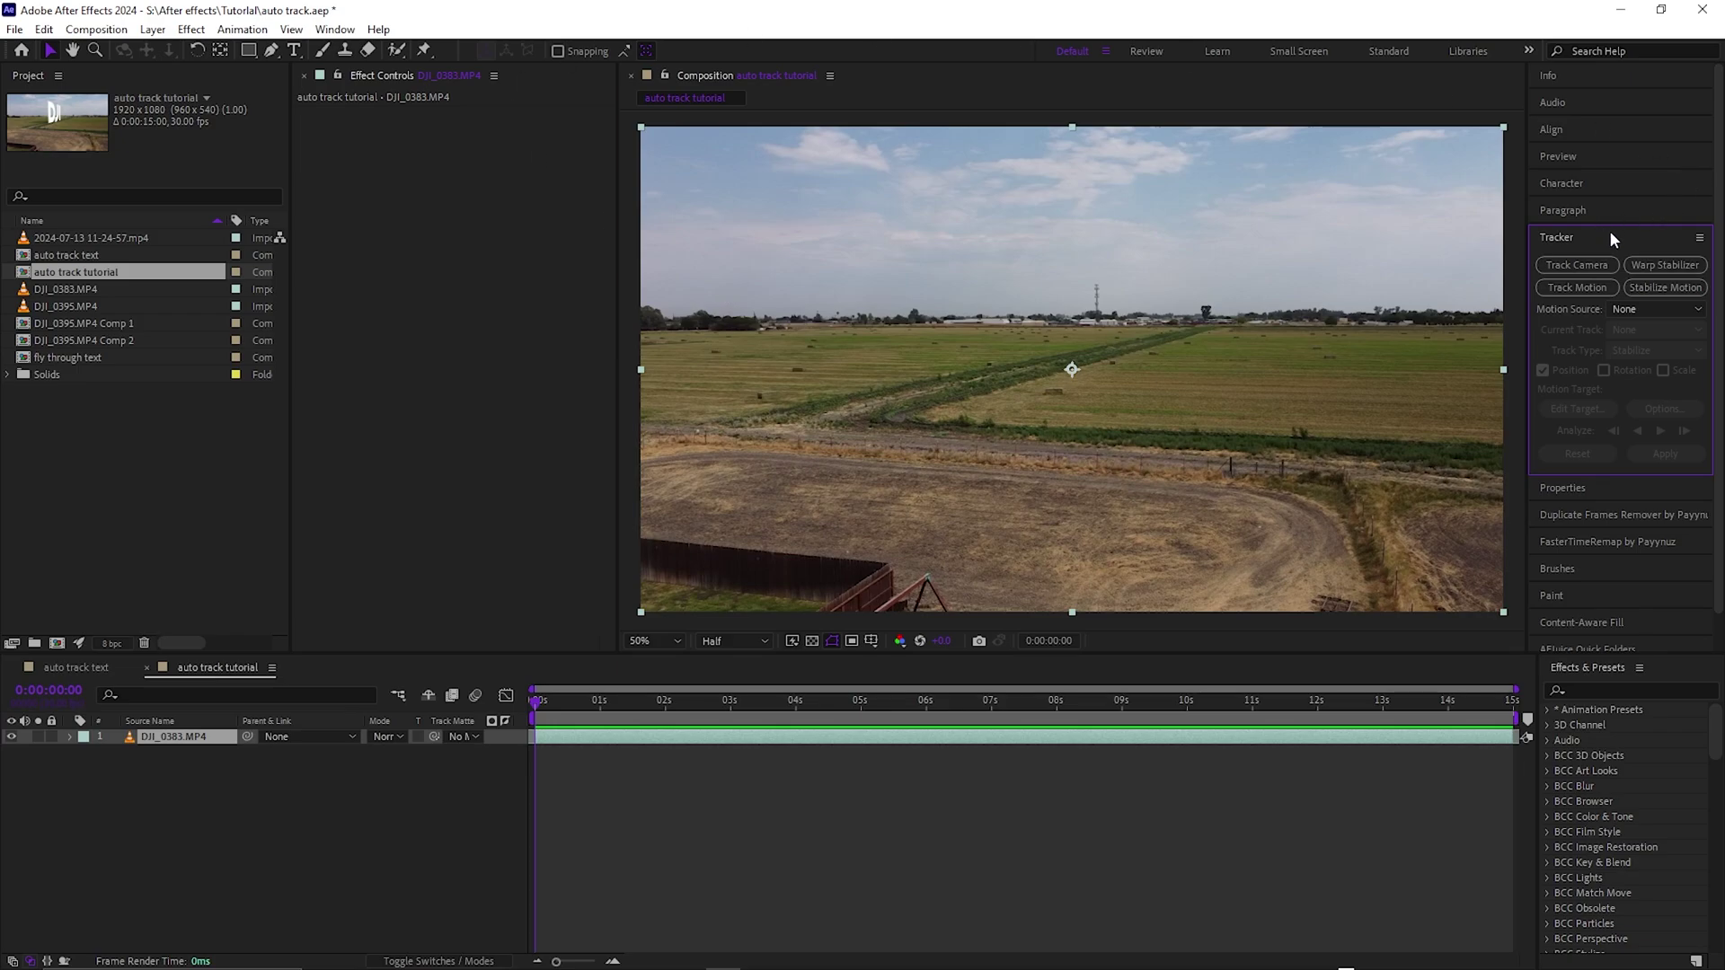
click(334, 29)
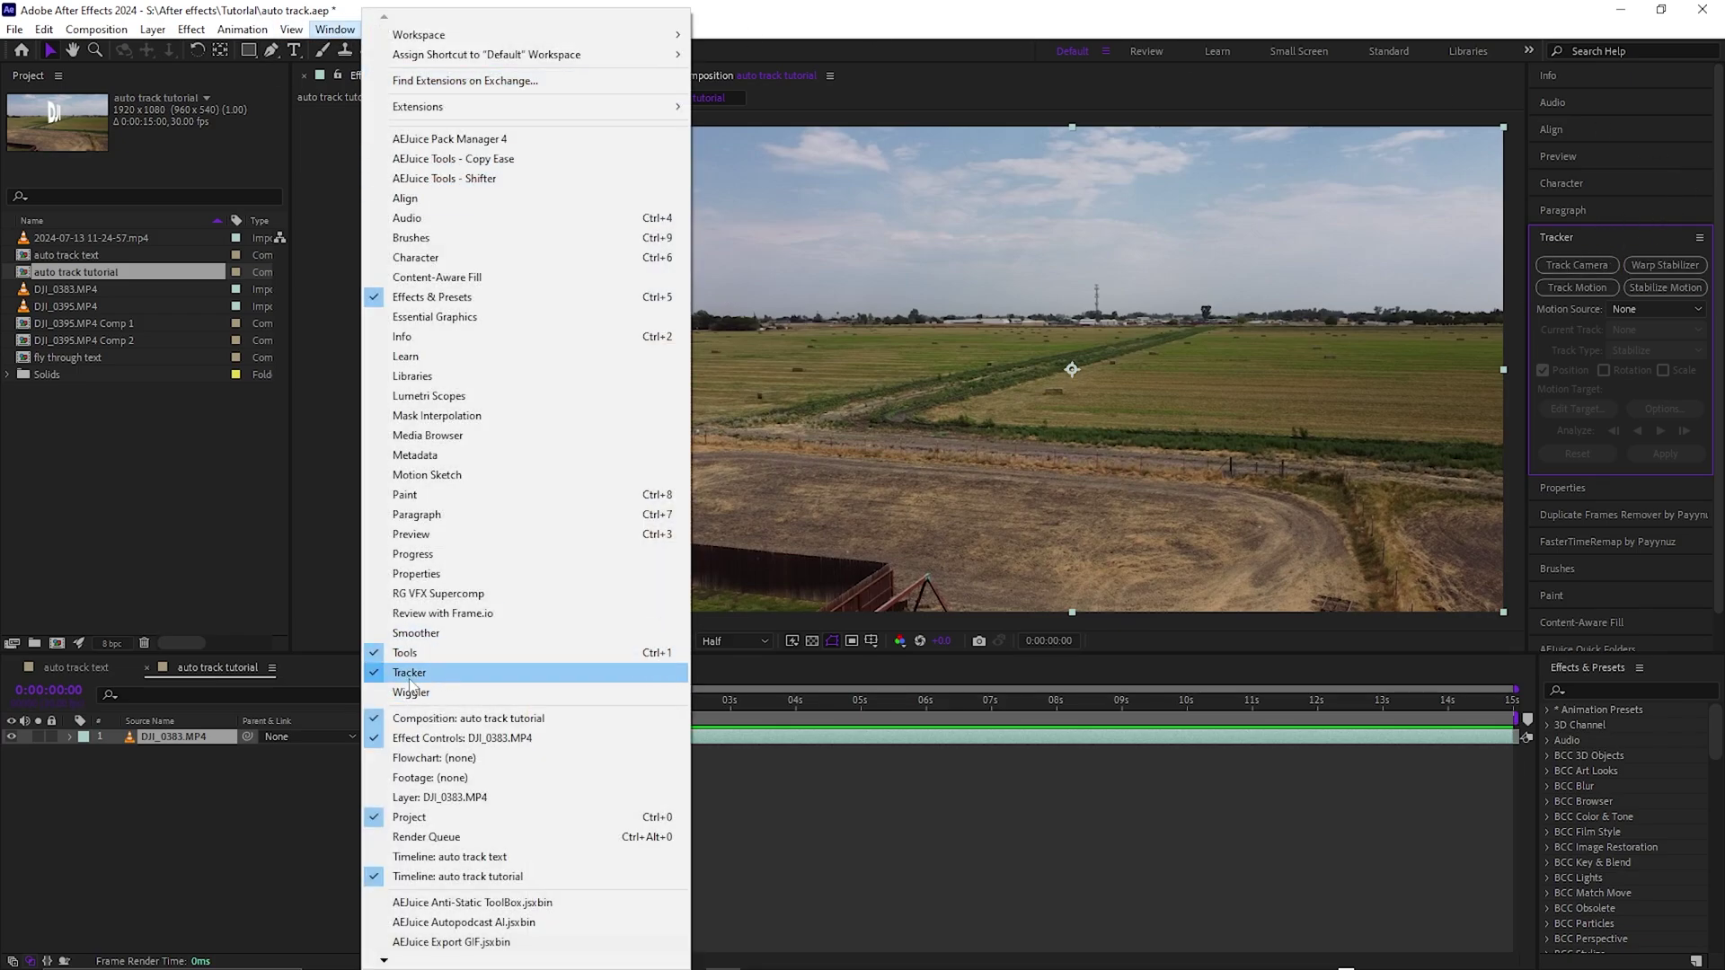
click(755, 782)
- Search the effects for "camera tr" and apply 3D Camera Tracker to the DJI_0383.MP4 layer
click(1493, 735)
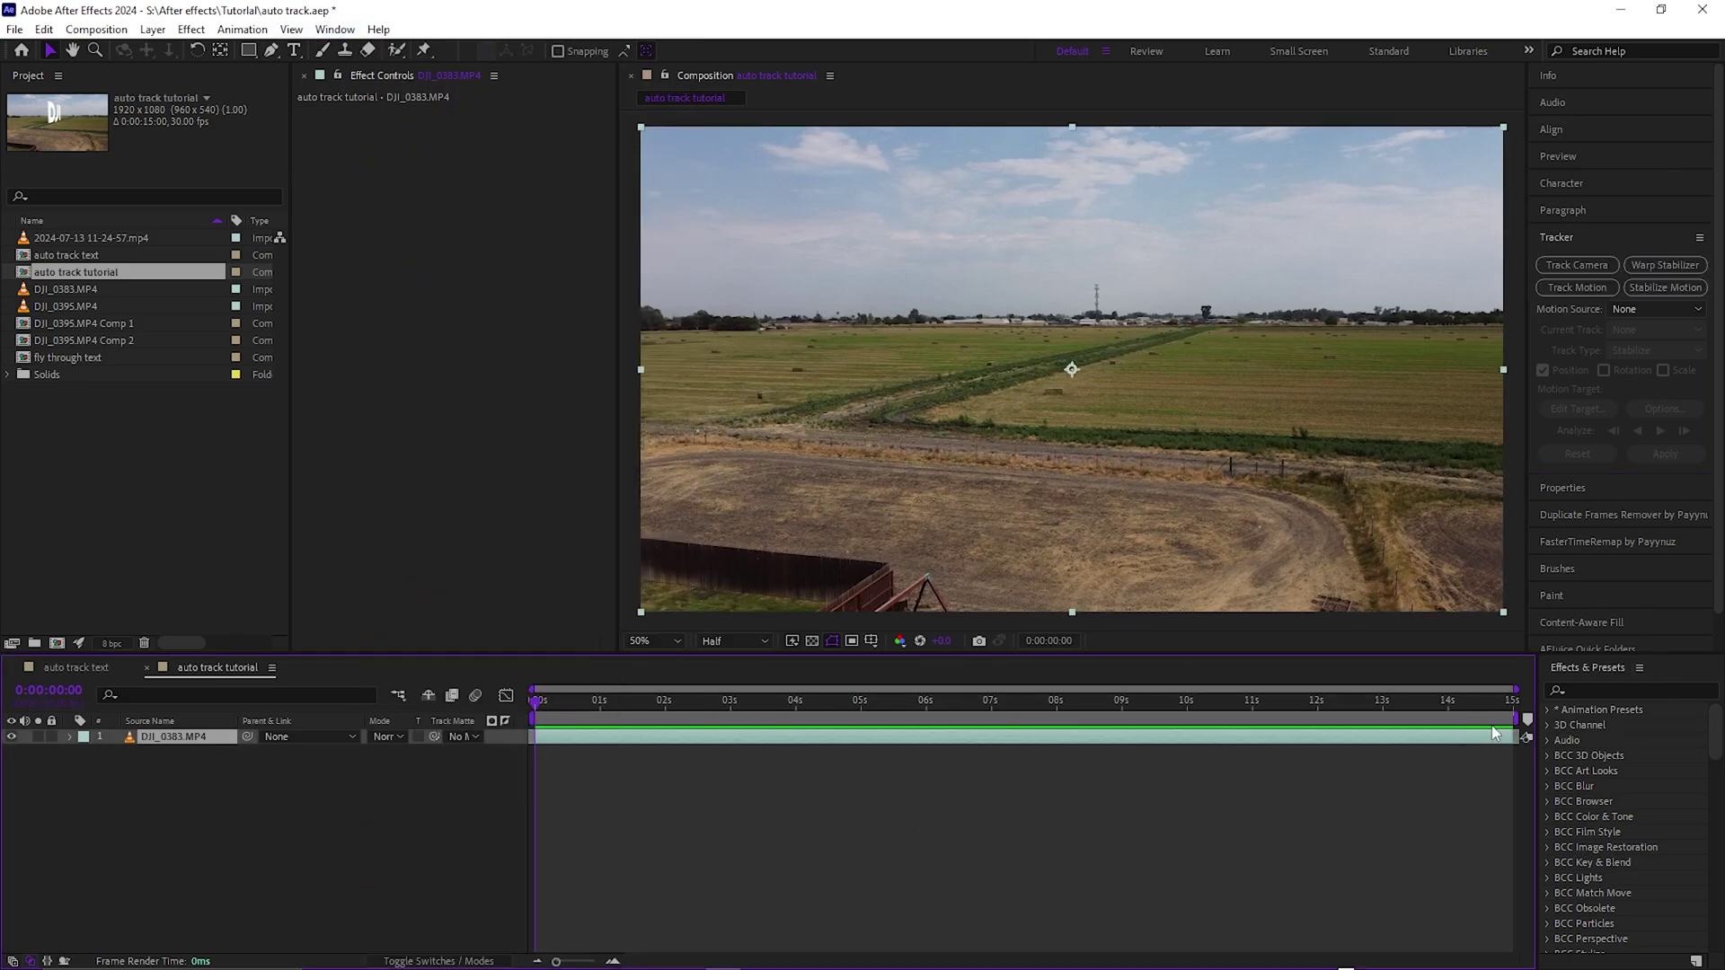
click(1604, 692)
text(camera)
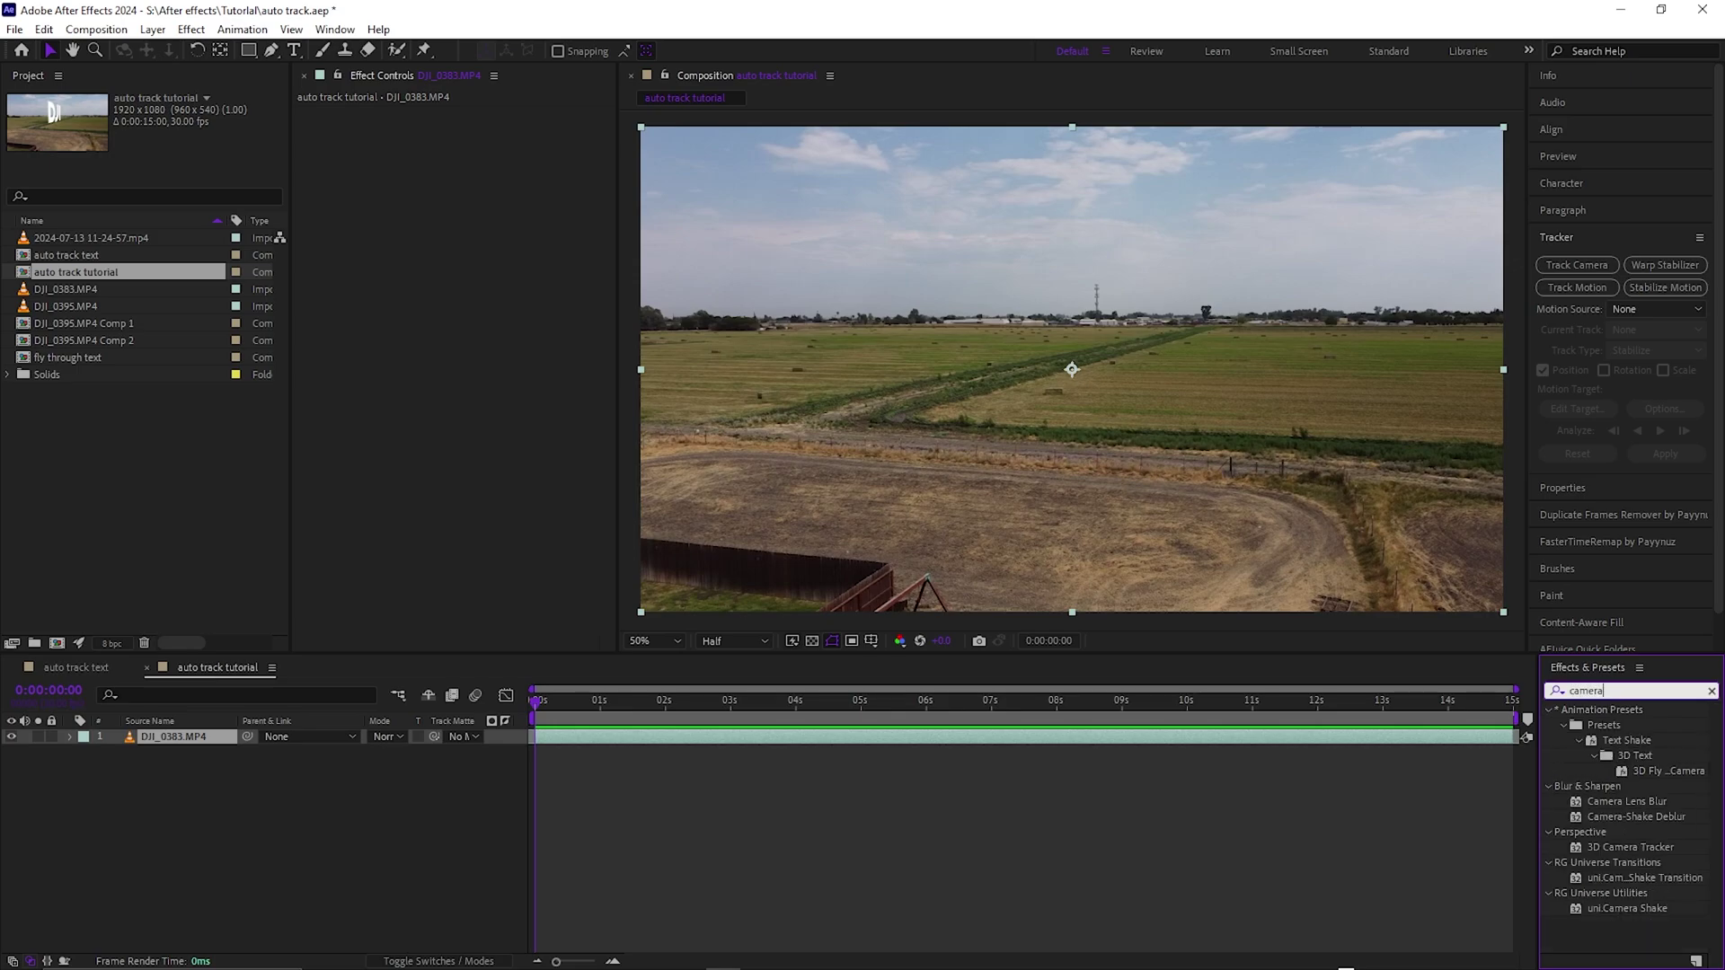
text( tr)
drag(1639, 726, 613, 746)
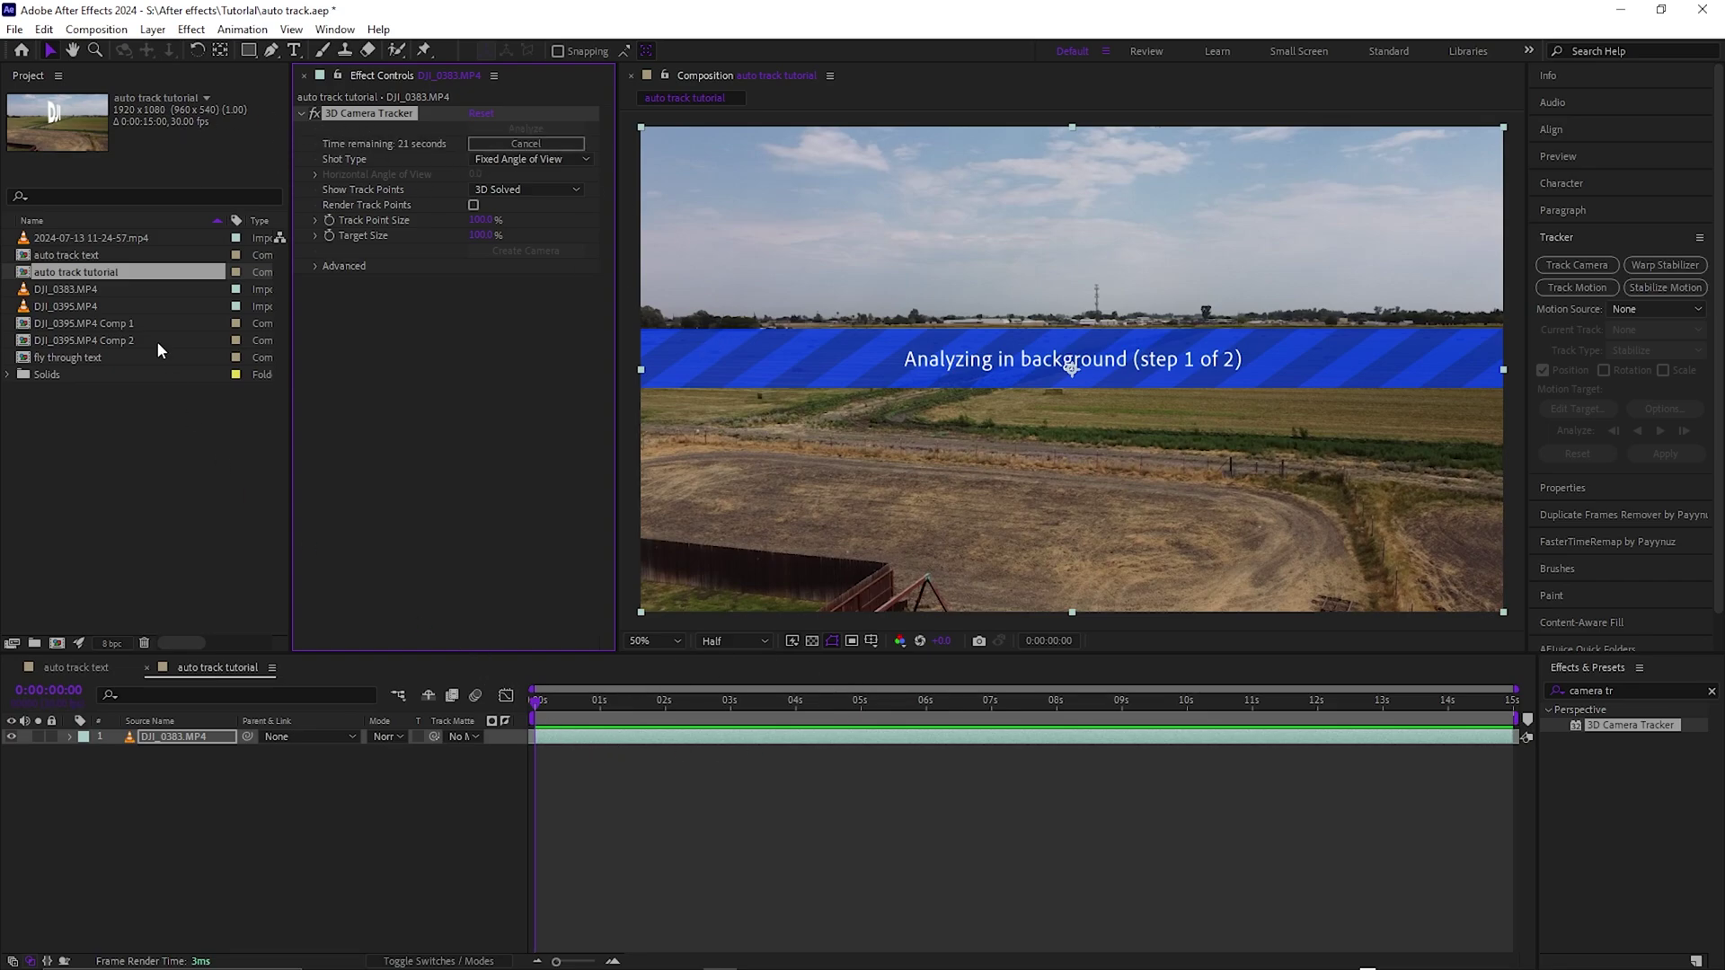
- Check the composition's frame rate setting and compare it with the properties of the DJI_0383.MP4 and DJI_0395.MP4 source clips
key(ctrl+k)
drag(746, 239, 681, 176)
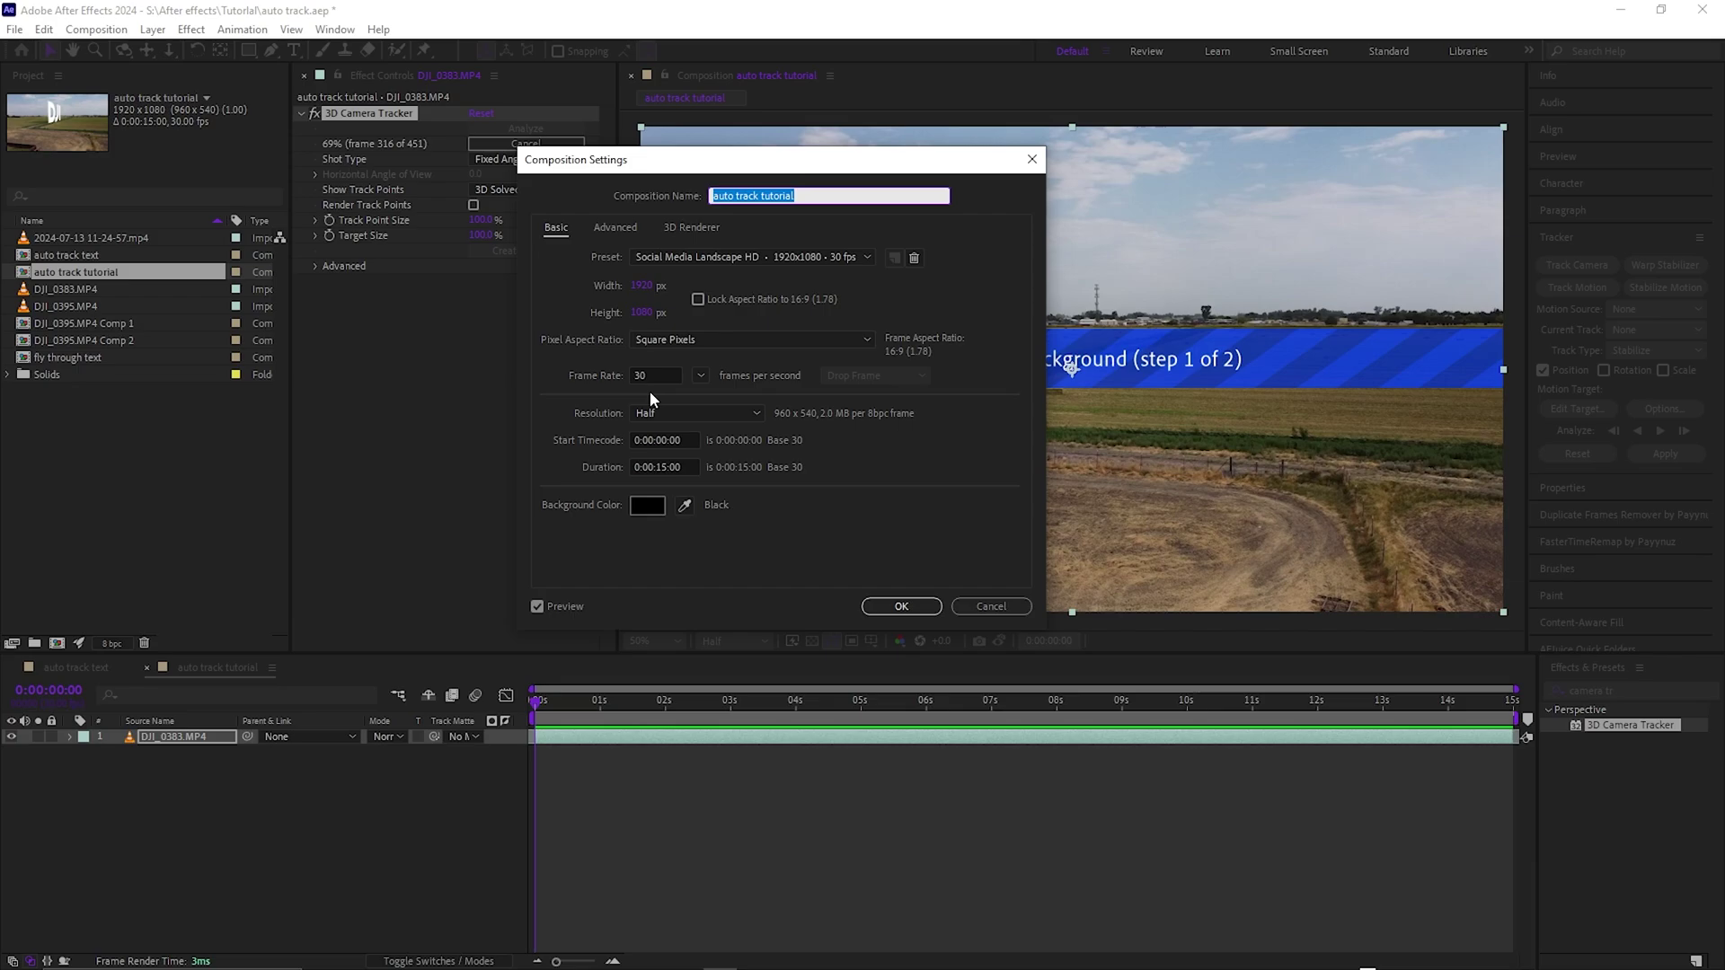
click(699, 375)
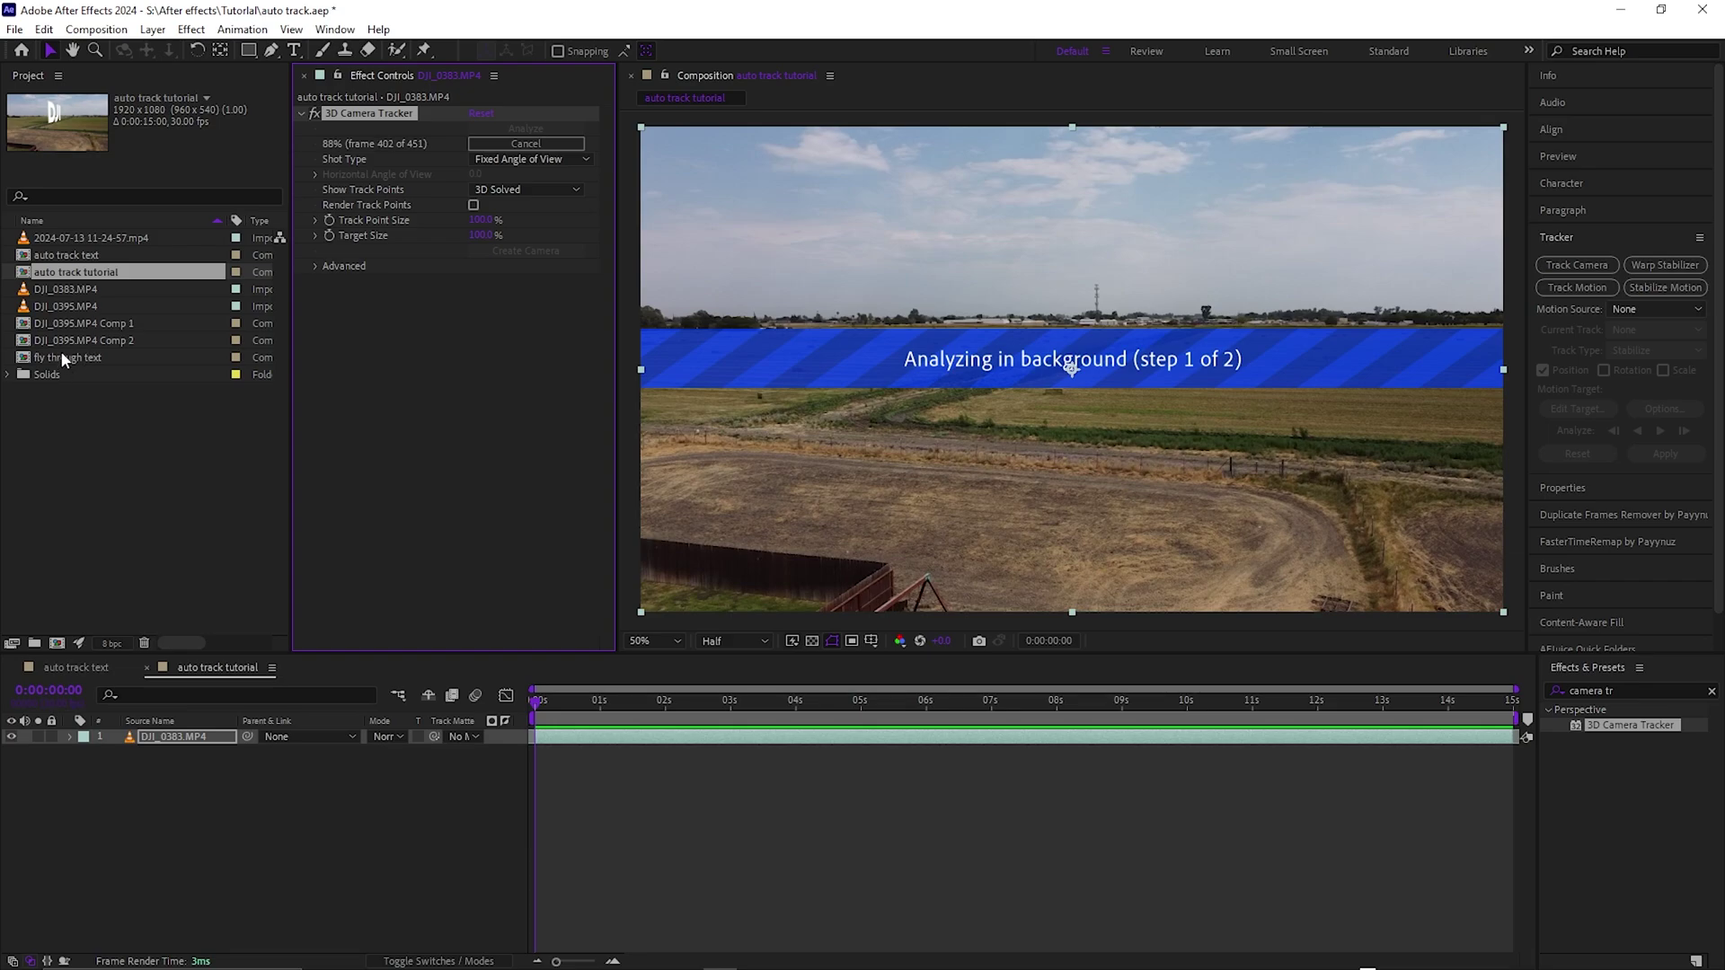
click(68, 289)
click(68, 306)
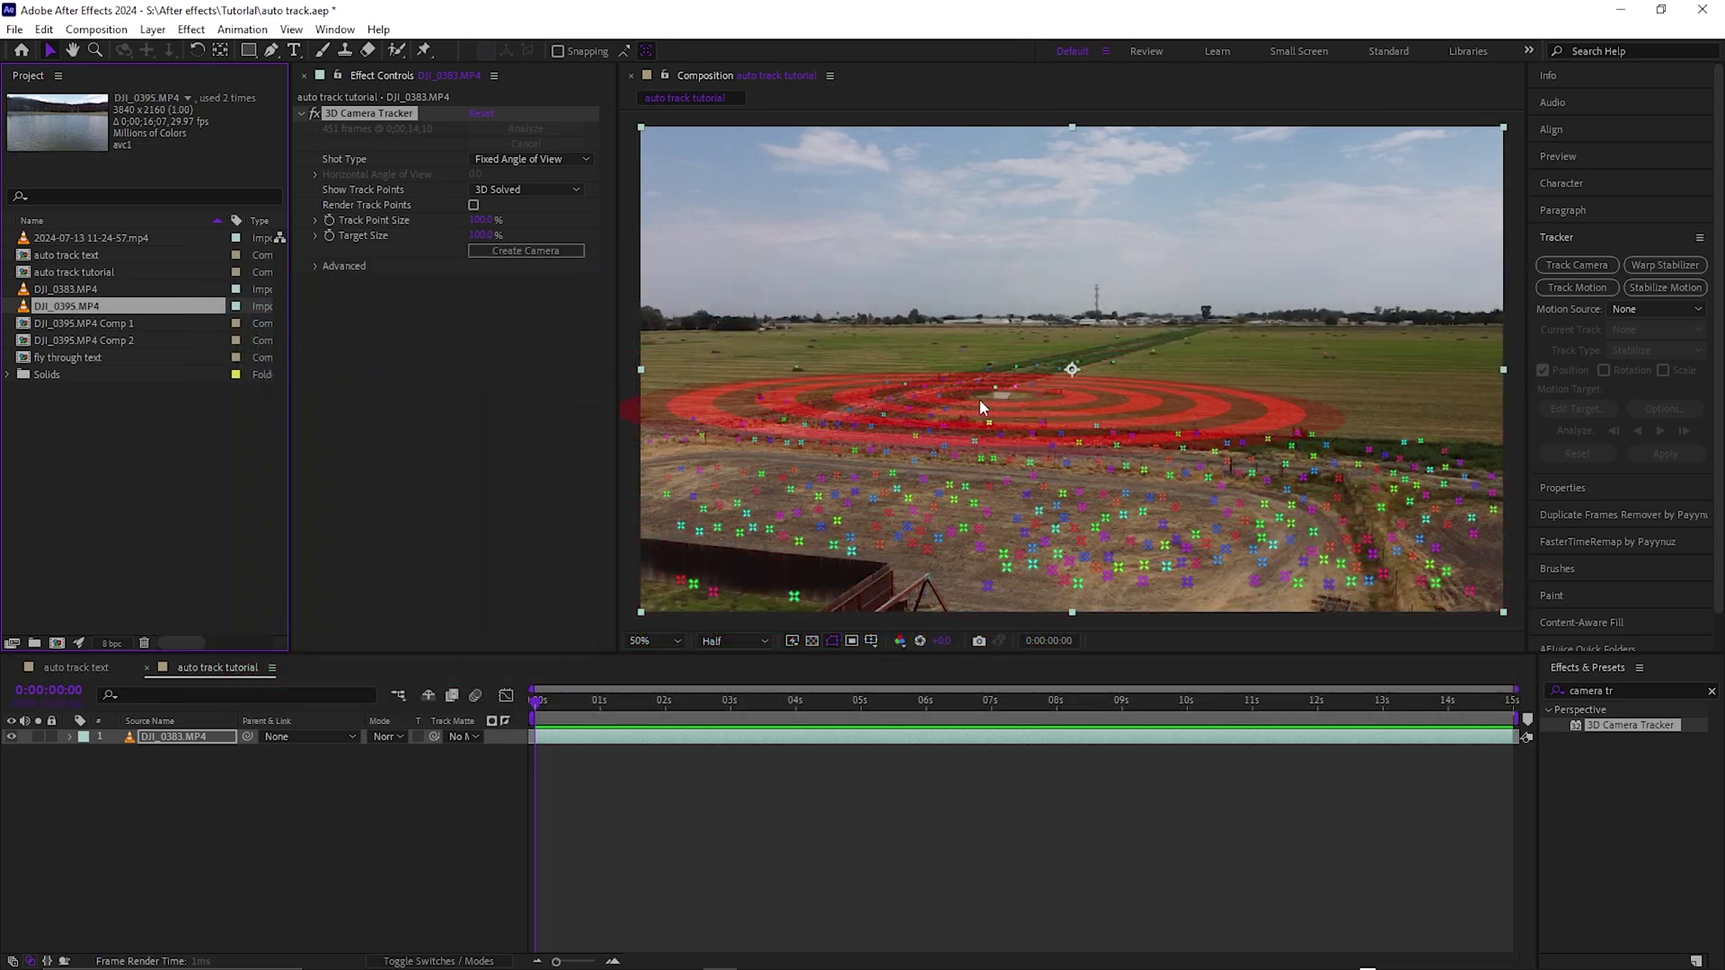
right_click(564, 739)
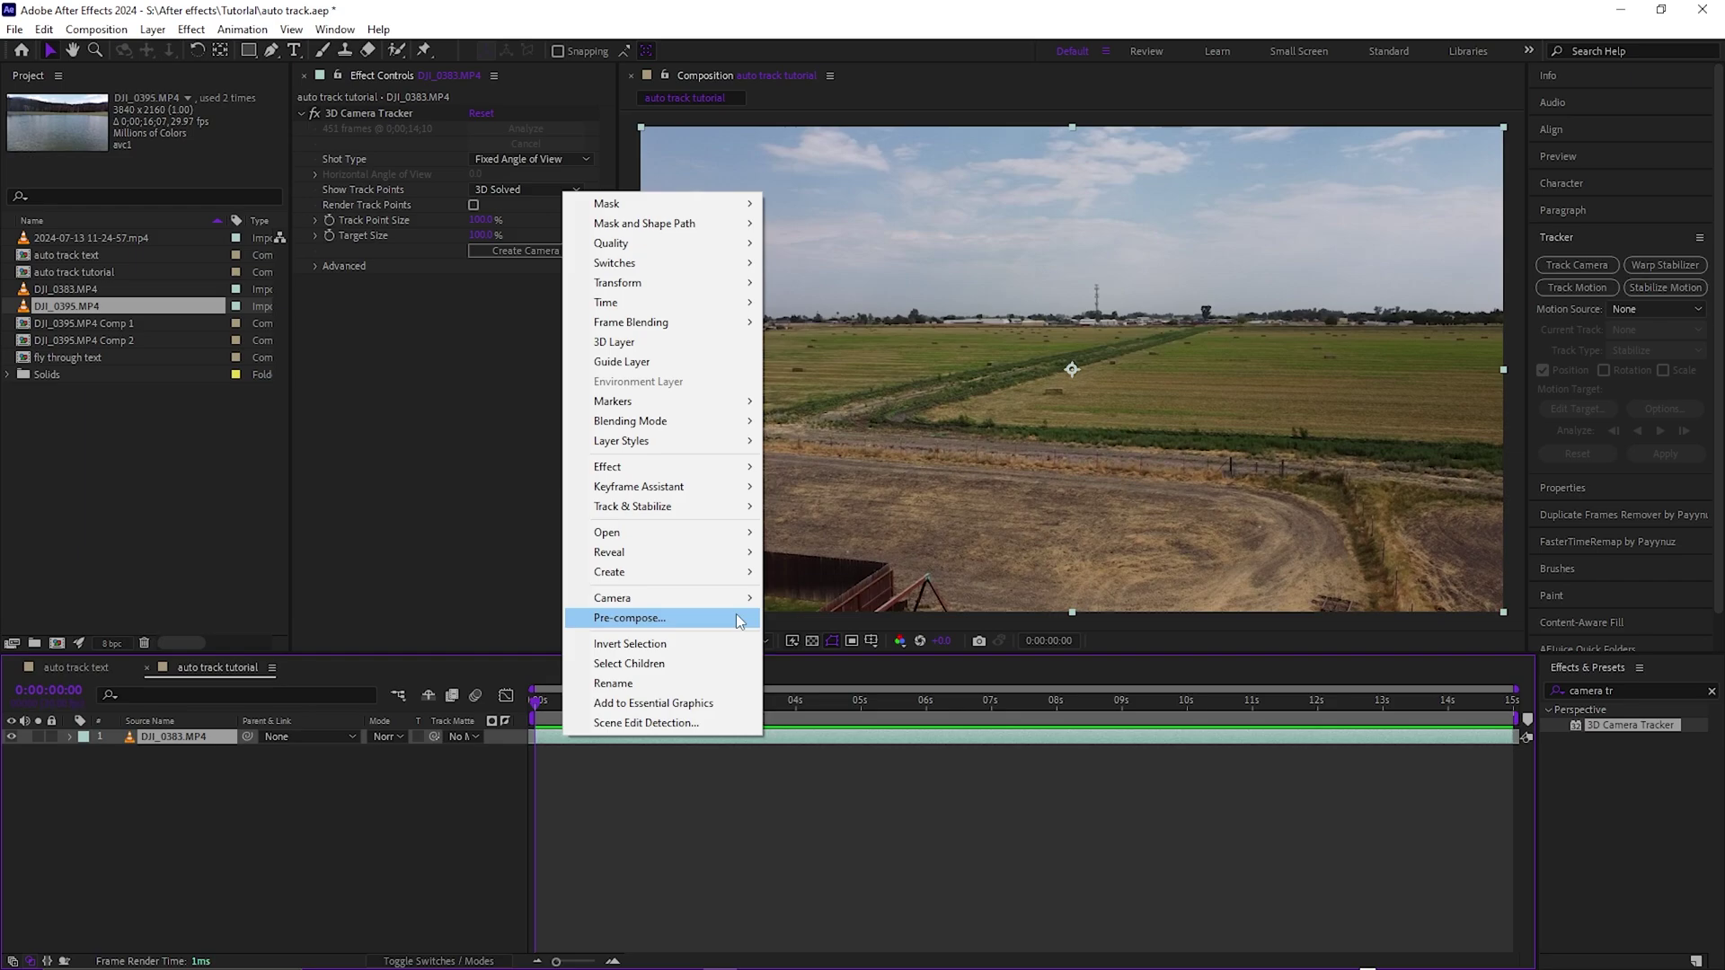
click(798, 822)
click(563, 743)
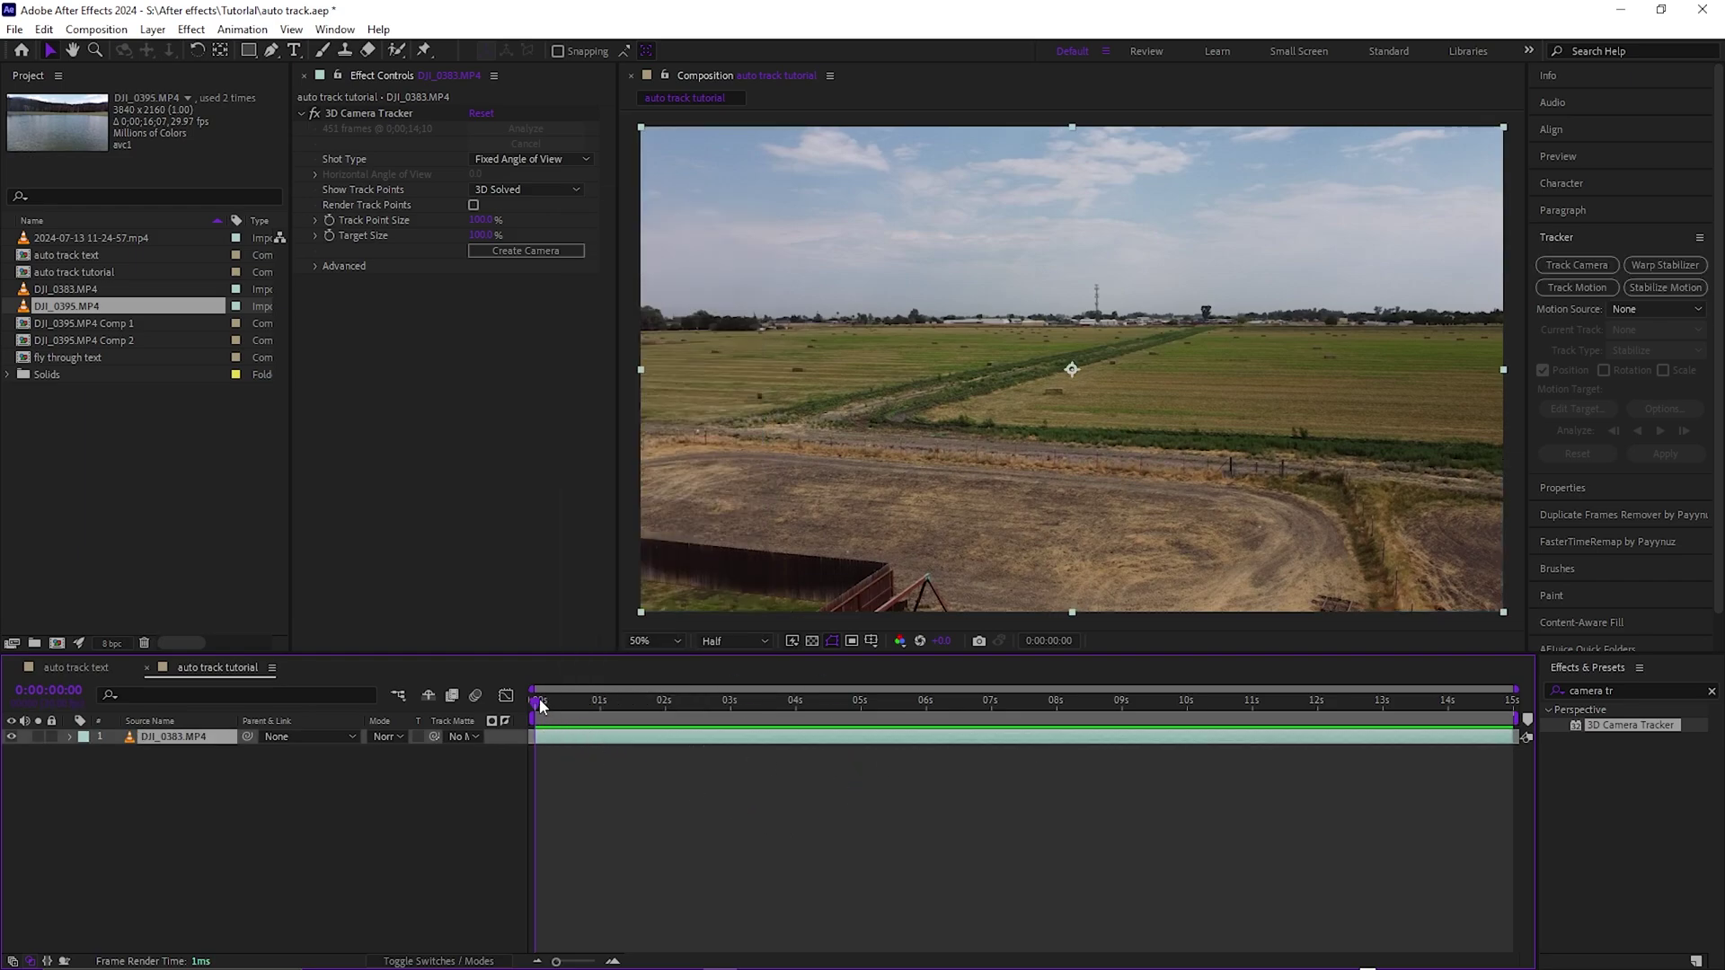
mouse_move(539, 698)
mouse_down()
mouse_move(850, 702)
mouse_move(516, 719)
mouse_up()
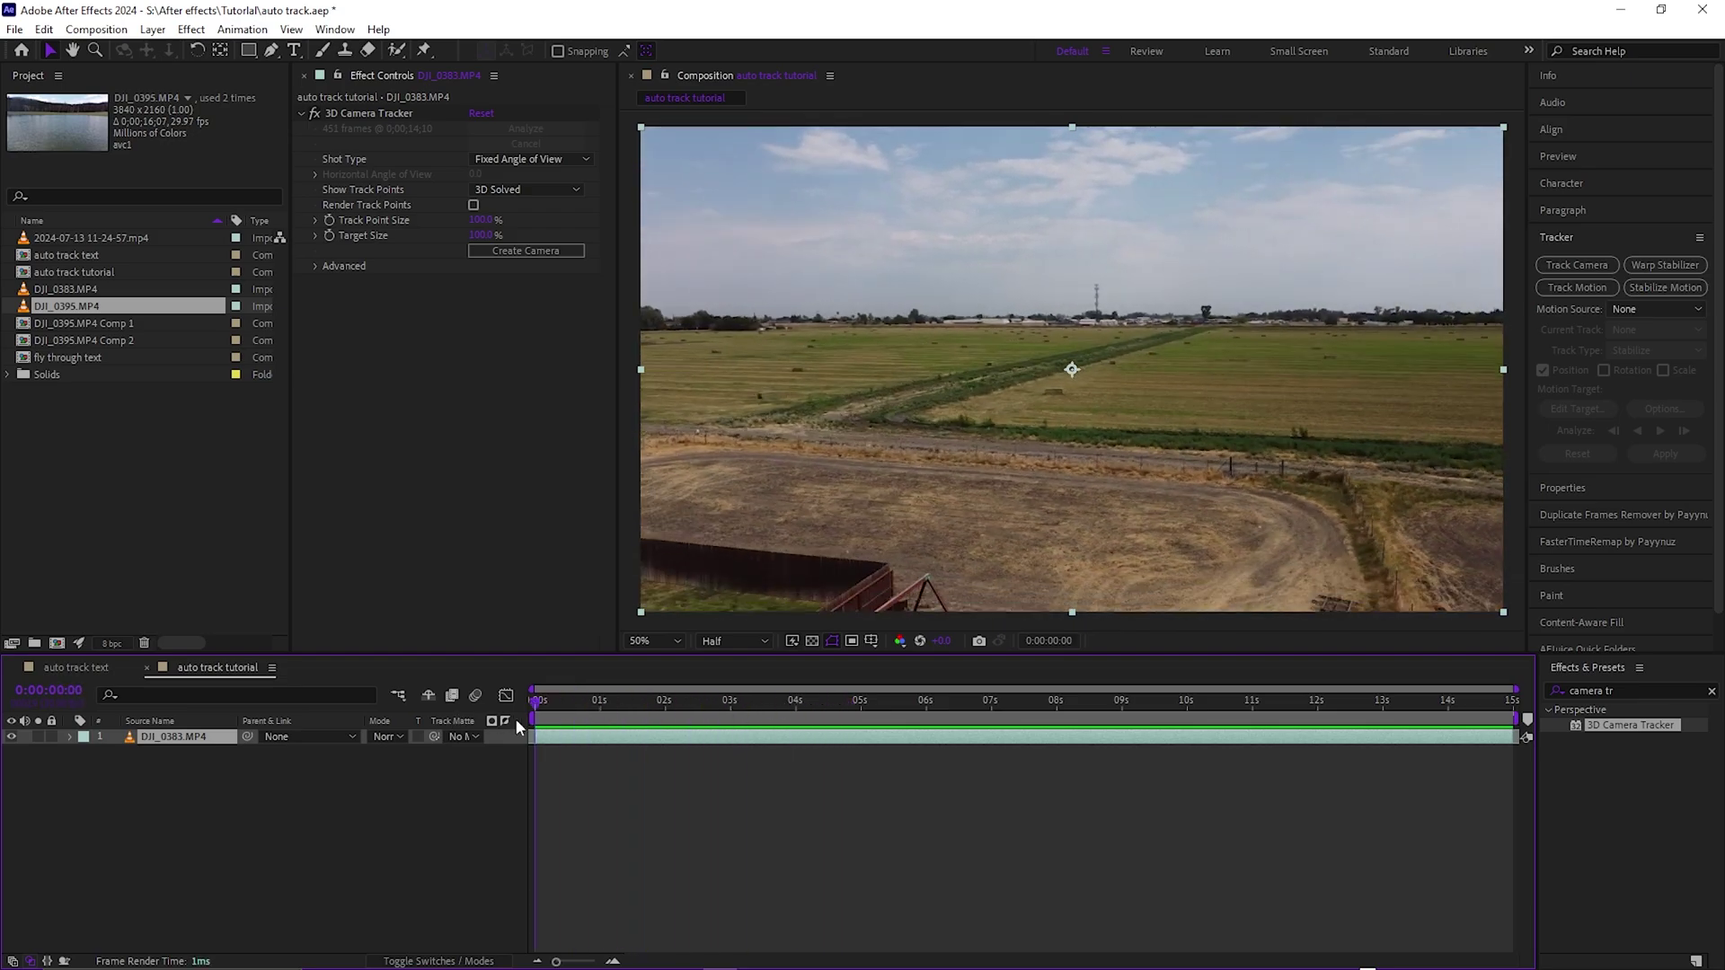
- Show the 3D Camera Tracker's track points and set Track Point Size to 200%
click(359, 112)
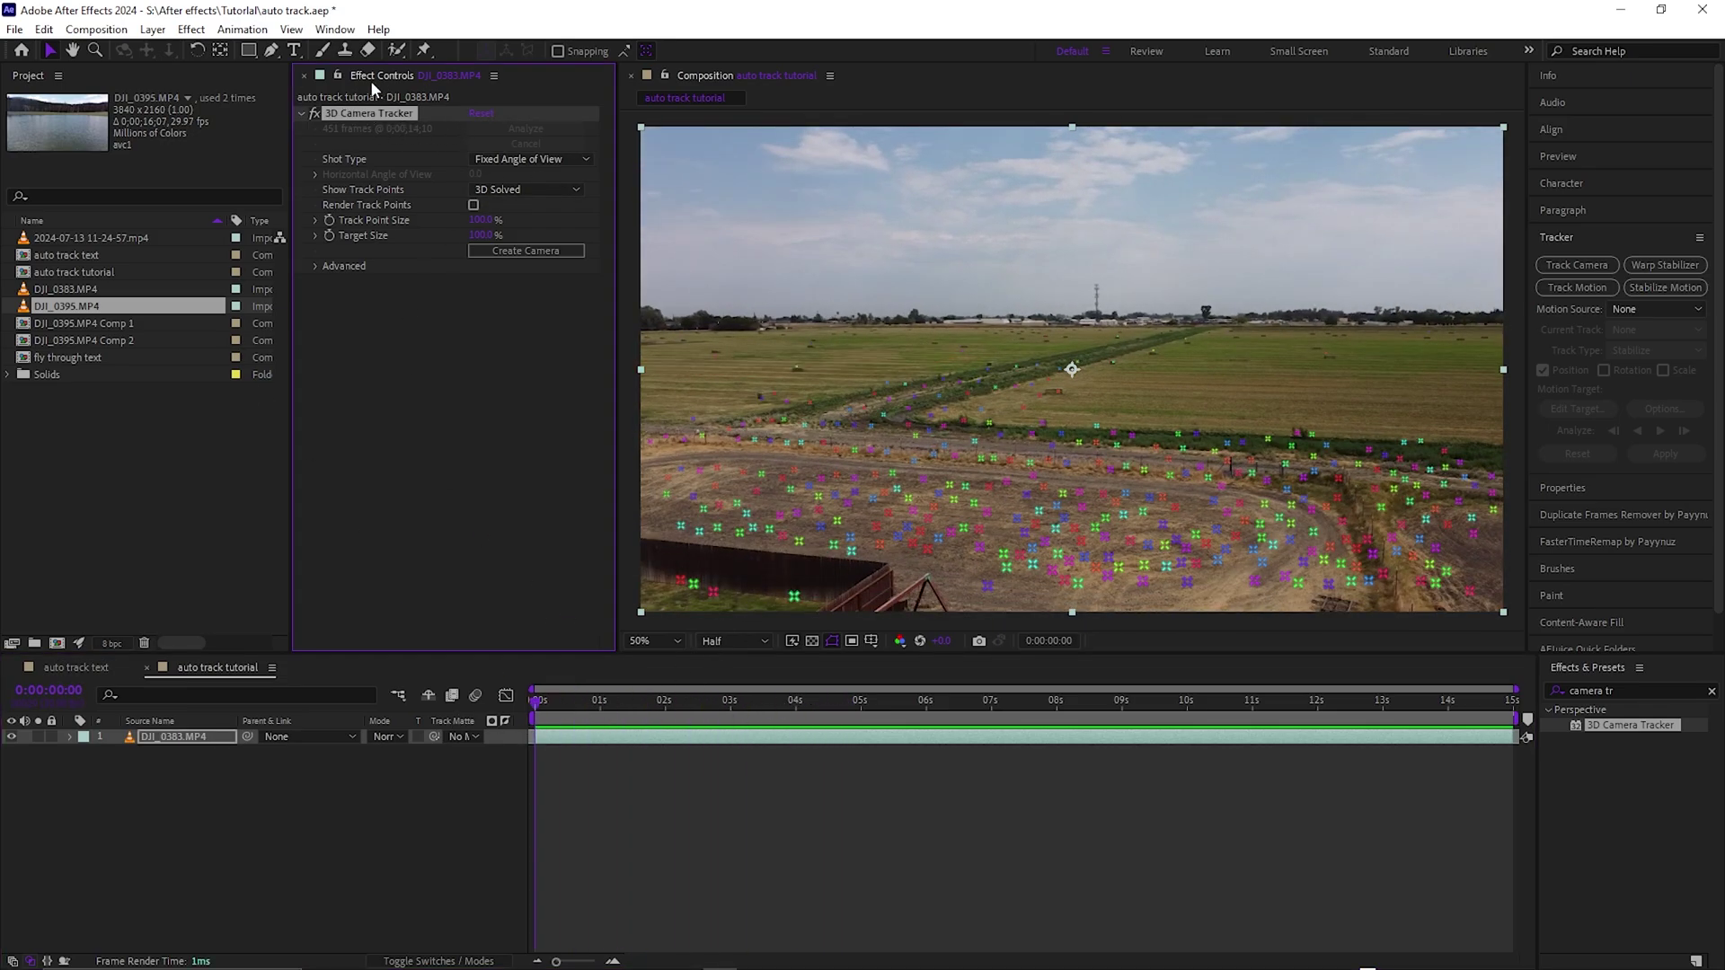
mouse_move(590, 702)
mouse_down()
mouse_move(1210, 693)
mouse_move(571, 701)
mouse_up()
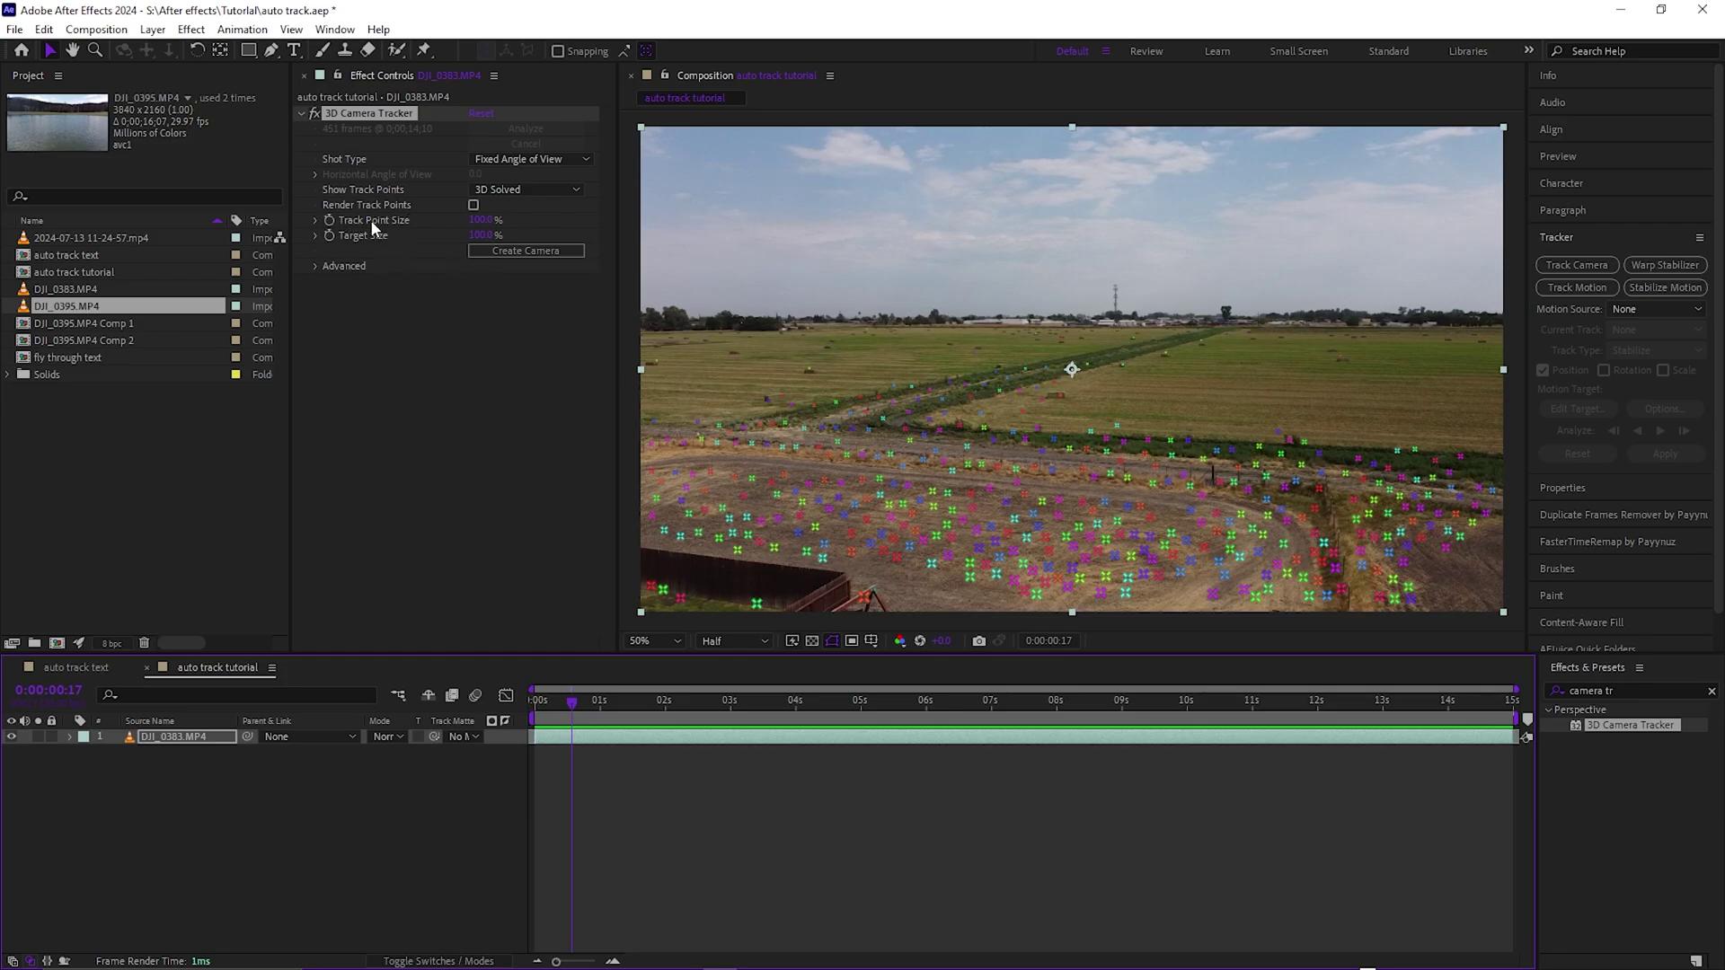
drag(482, 221, 572, 230)
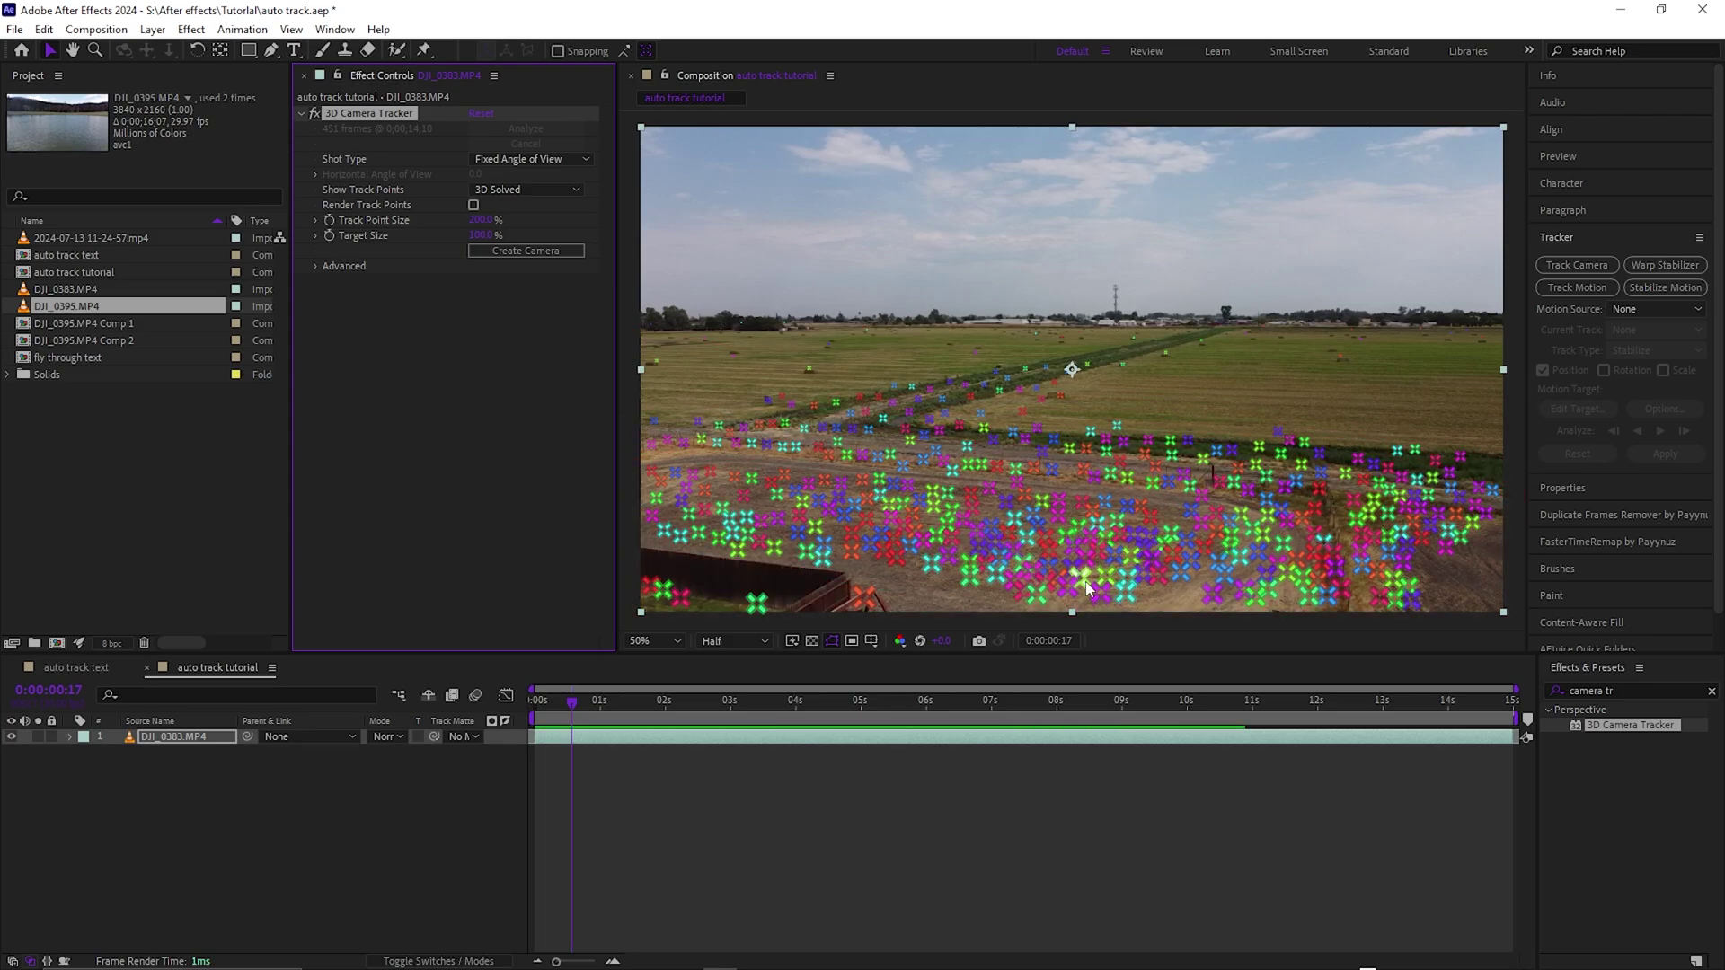
- At 0:00:01:03, select a group of three neighbouring track points on the field beside the diagonal dirt track
drag(572, 703, 1297, 726)
right_click(1011, 446)
key(Escape)
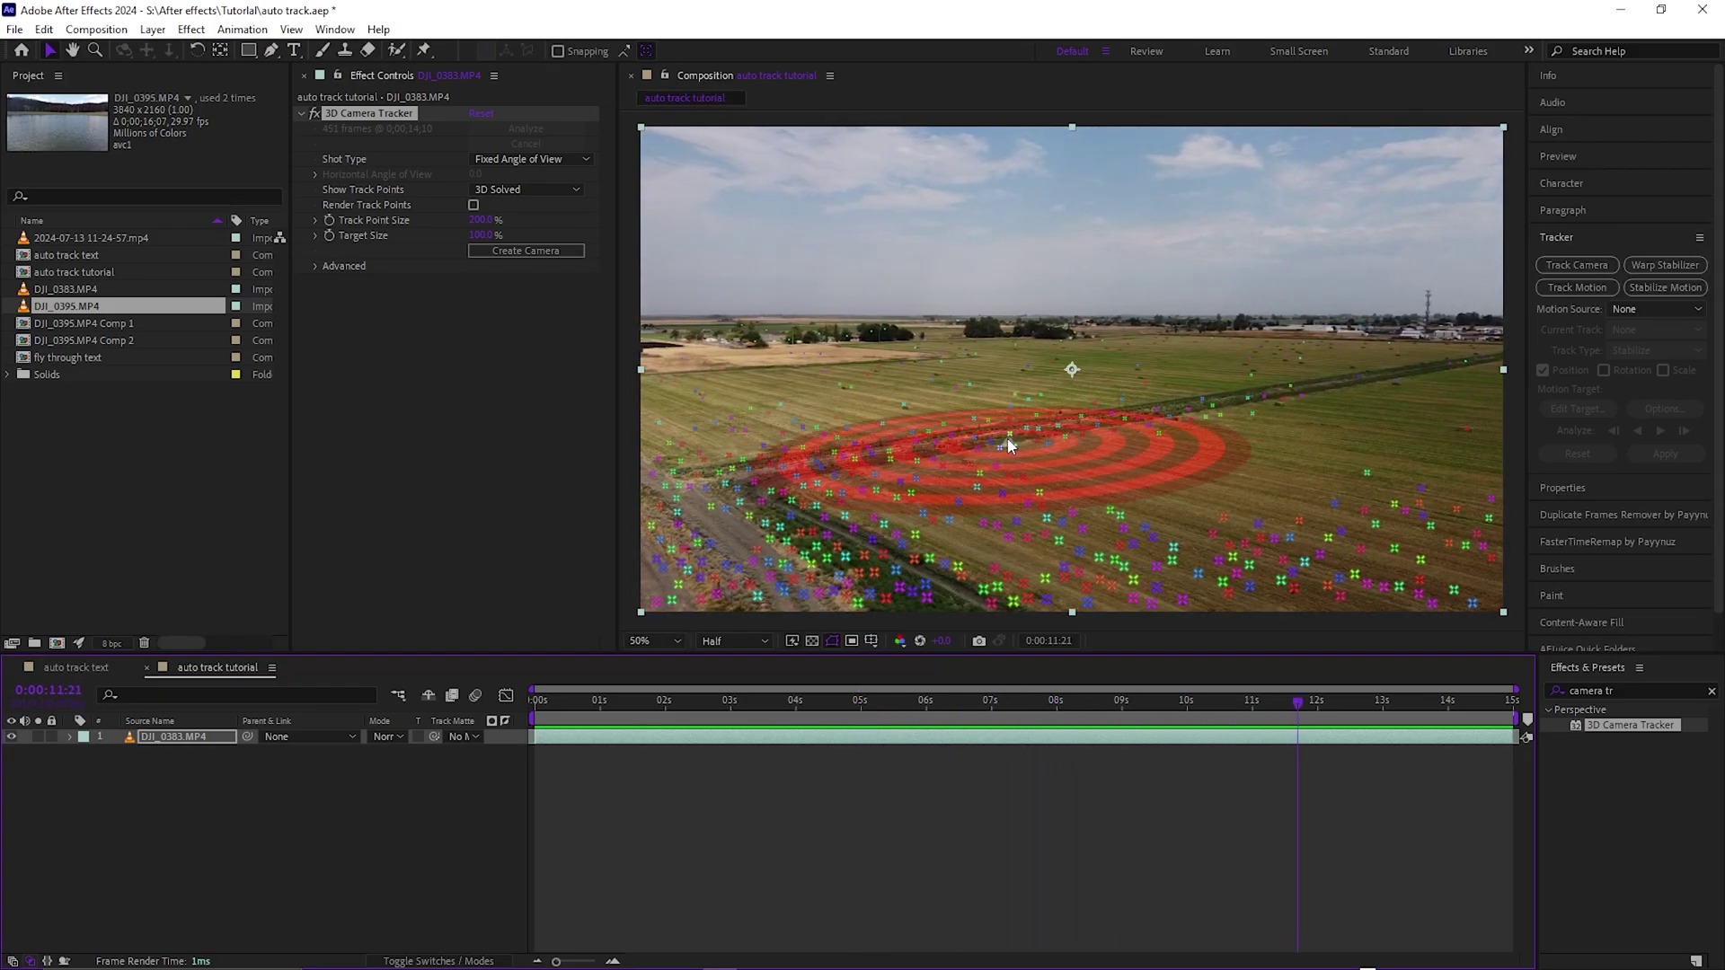
click(607, 719)
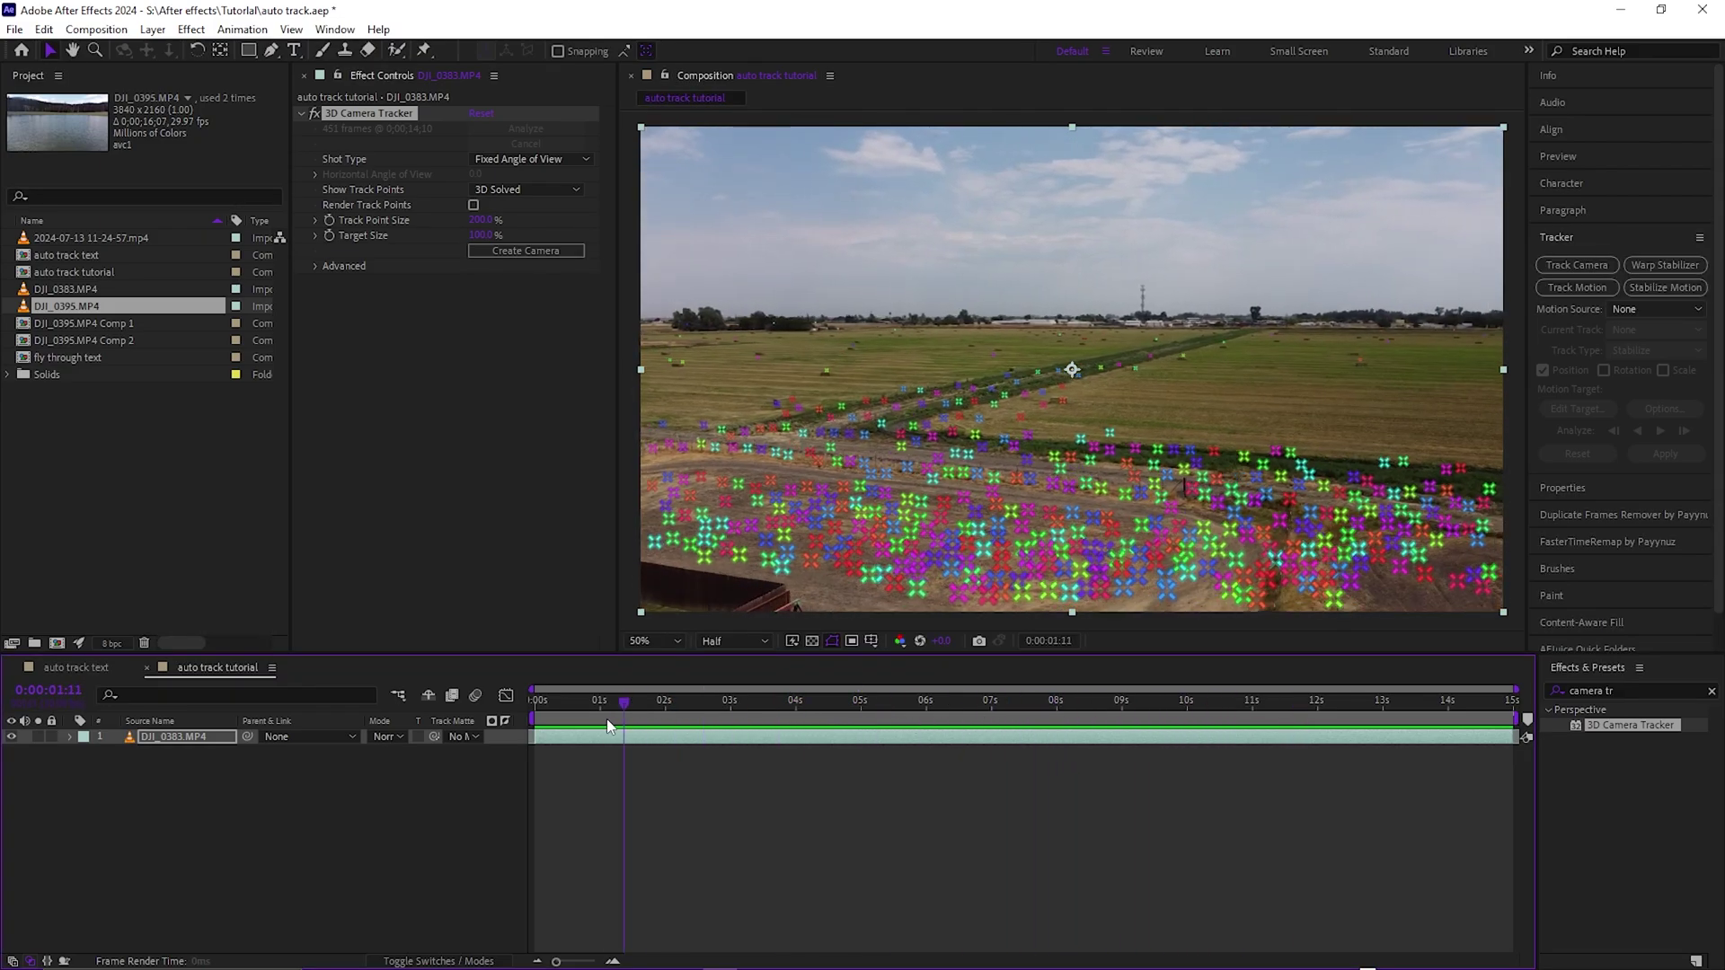
click(979, 397)
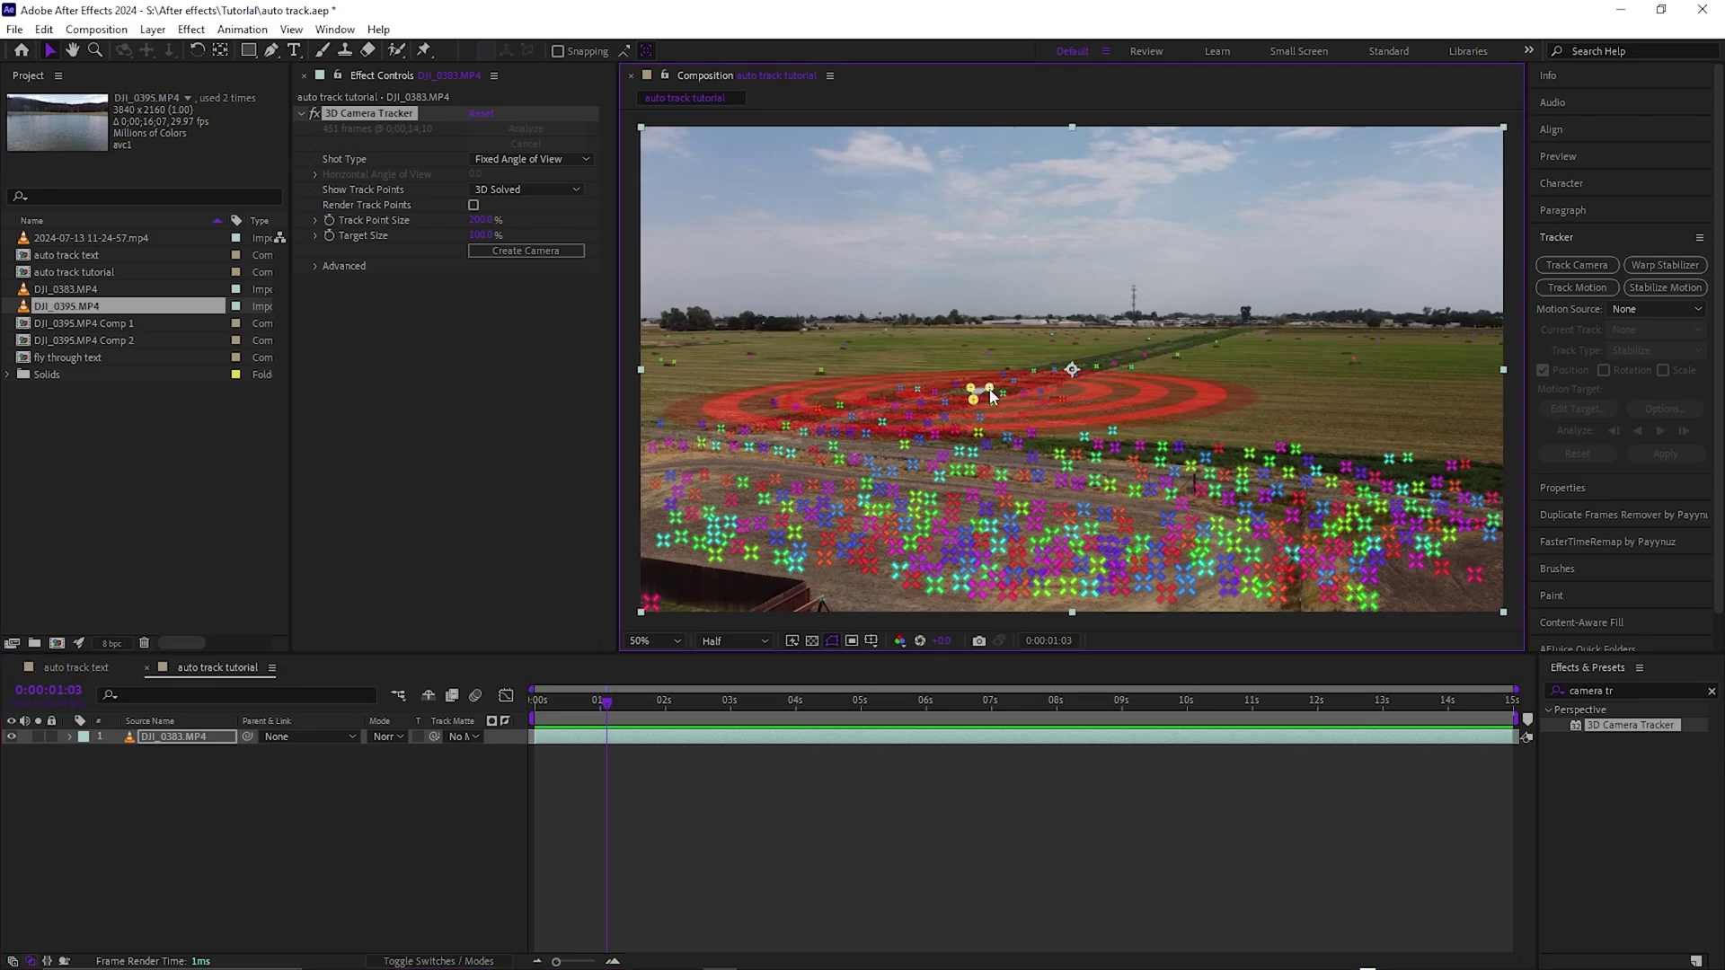
key(period)
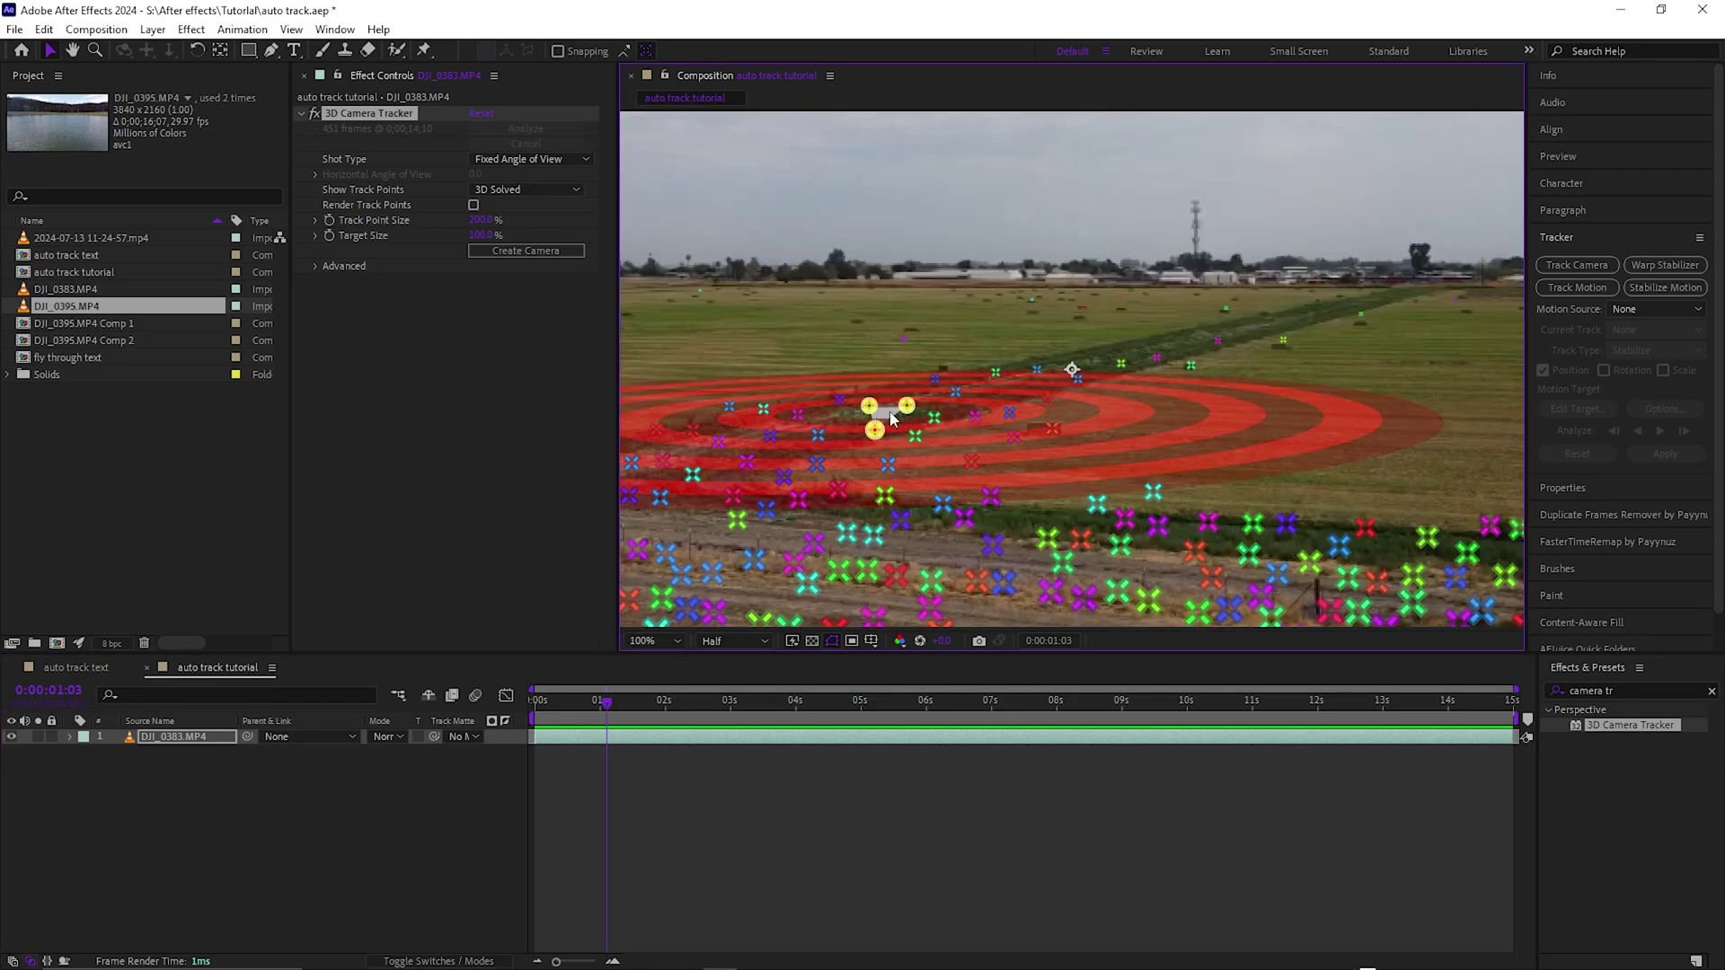
click(826, 417)
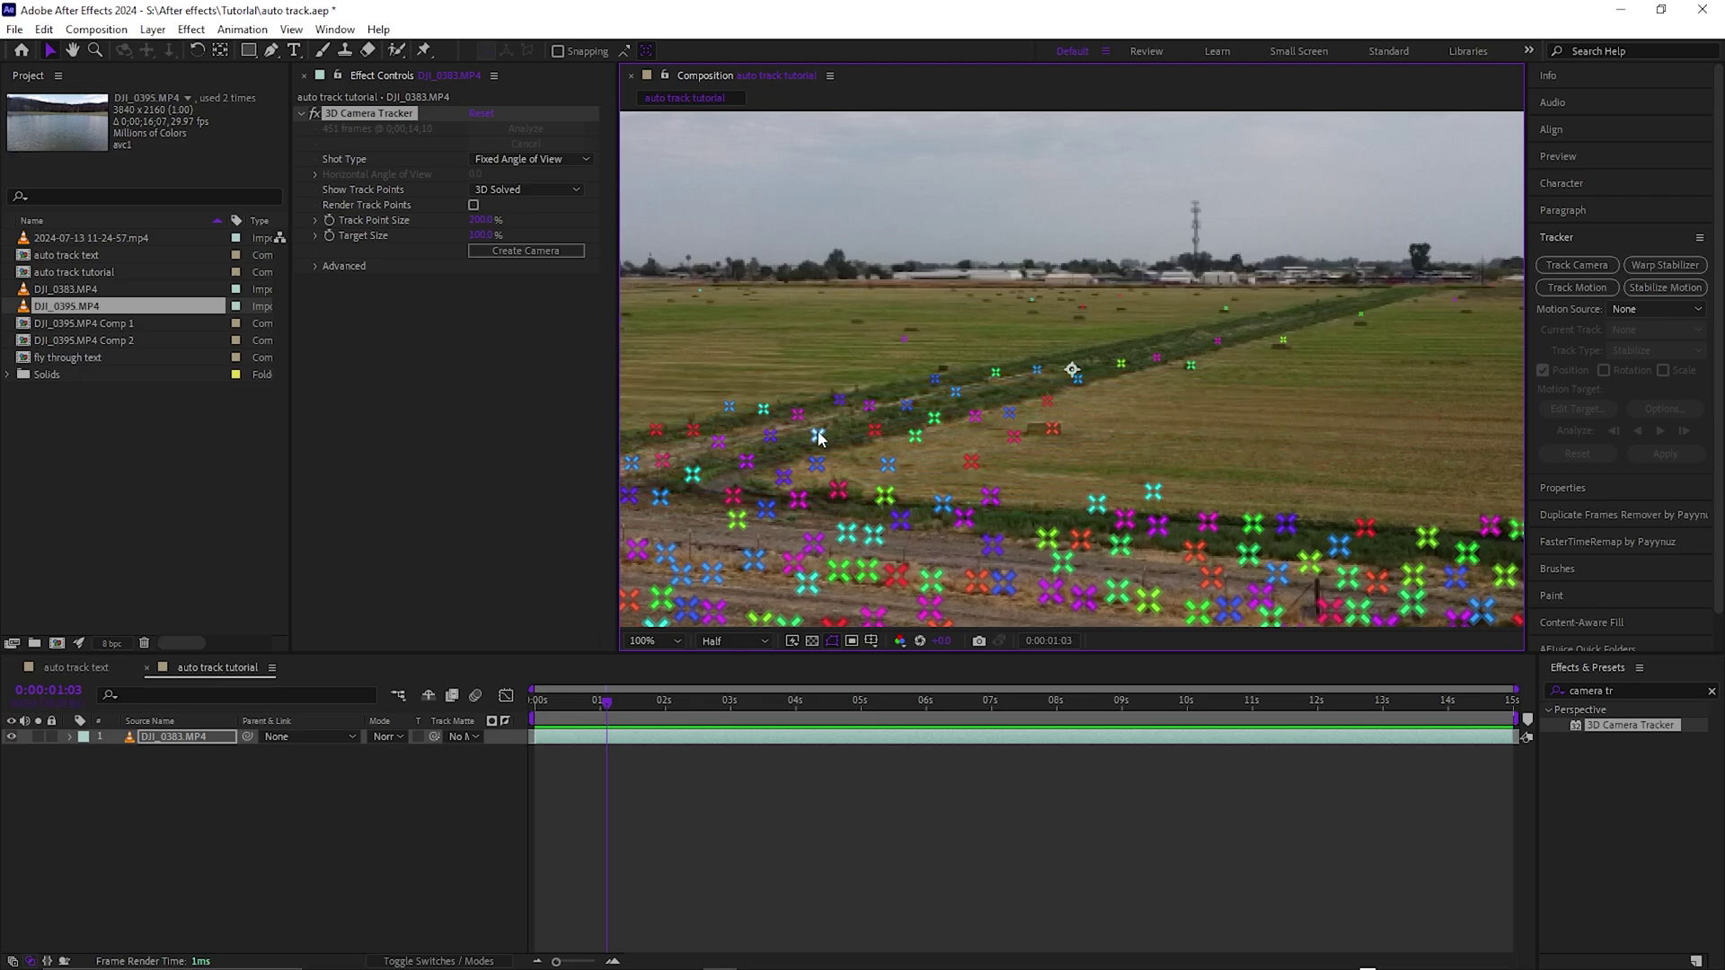
click(885, 422)
key(comma)
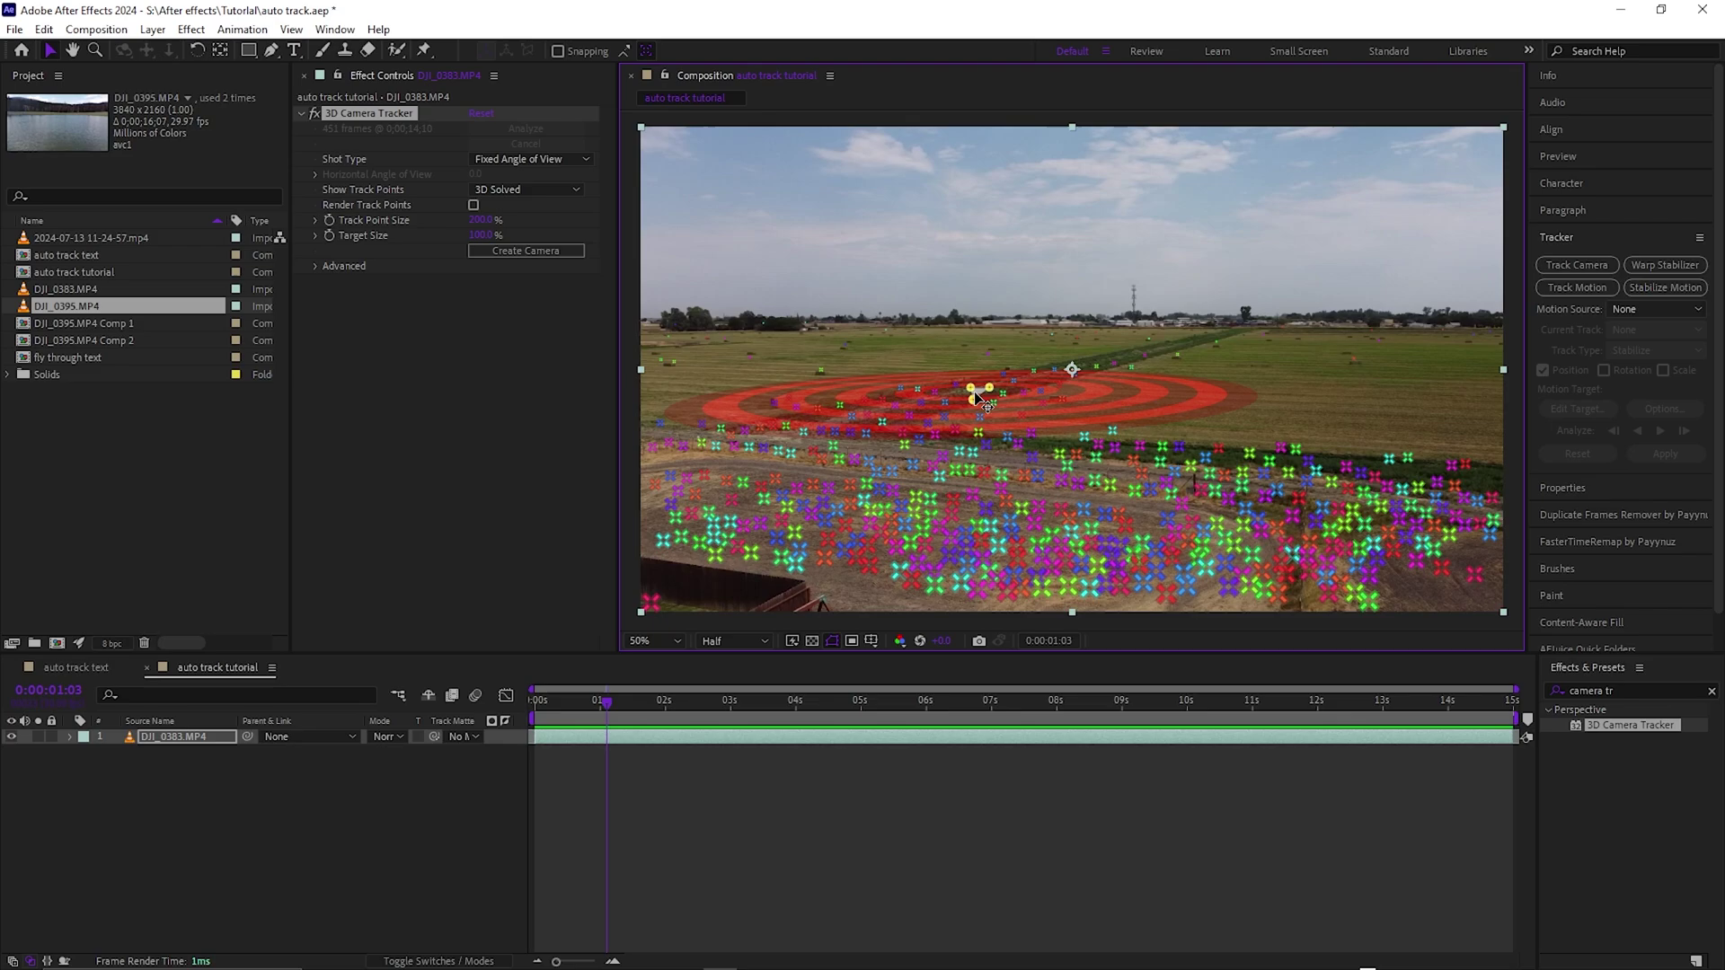
- Create a text layer and camera from the selected track points and scrub through the footage to check the tracking
right_click(979, 395)
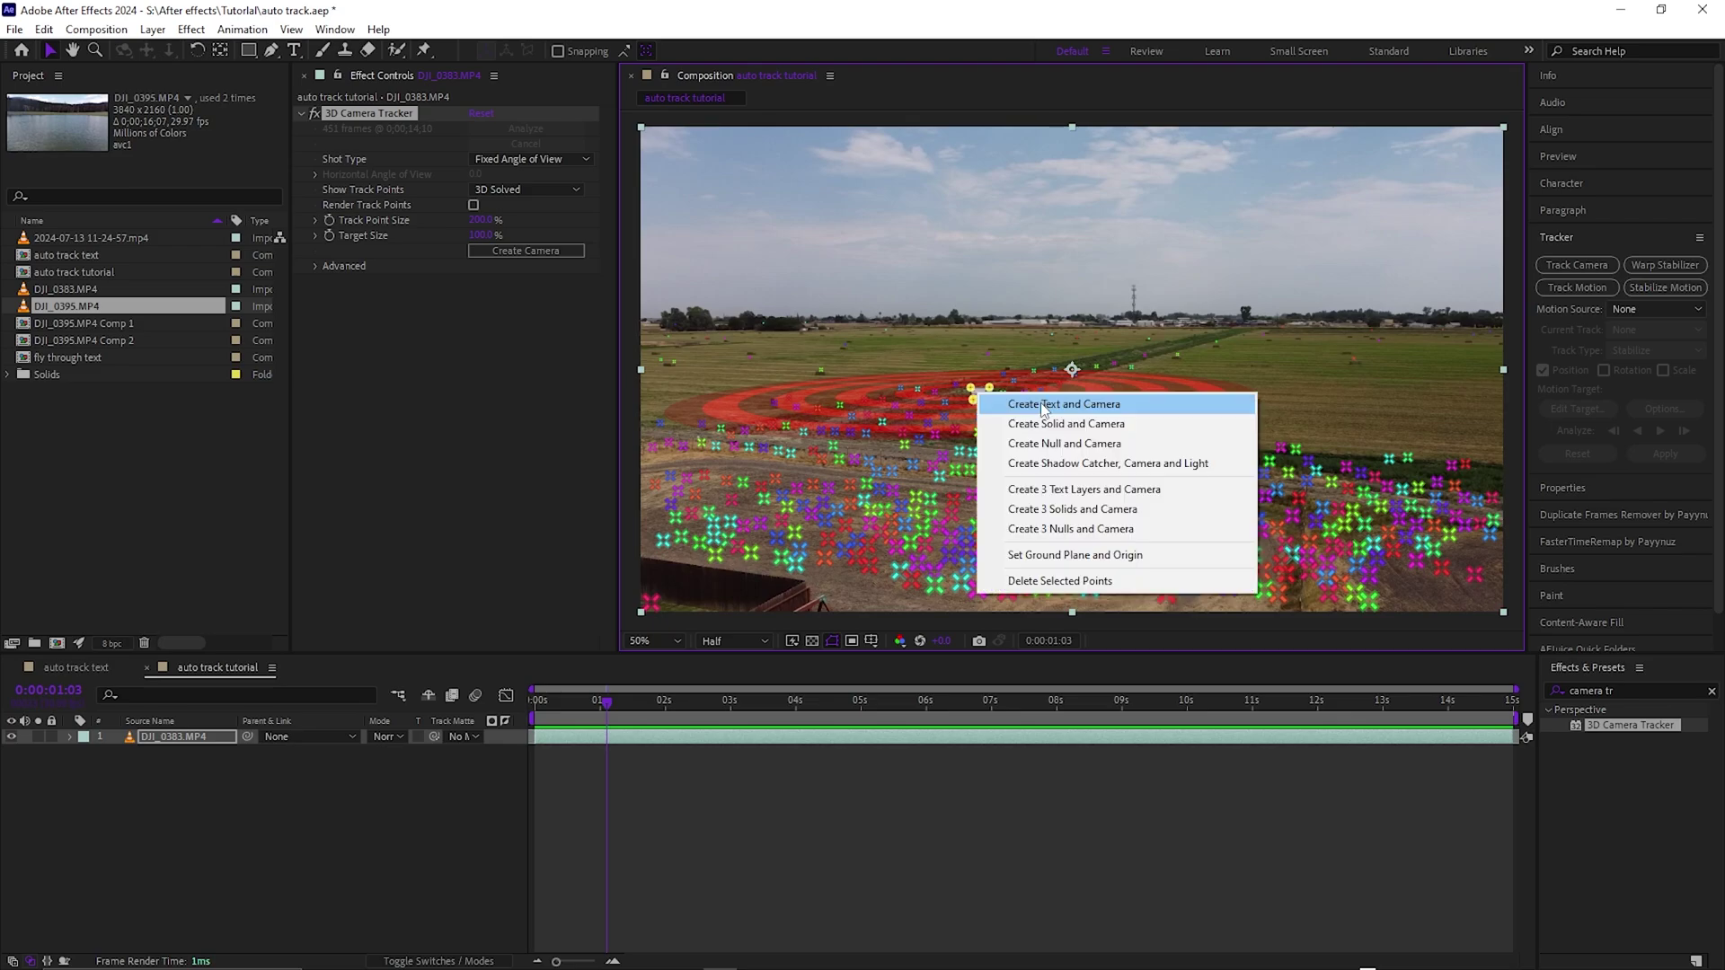
click(1042, 406)
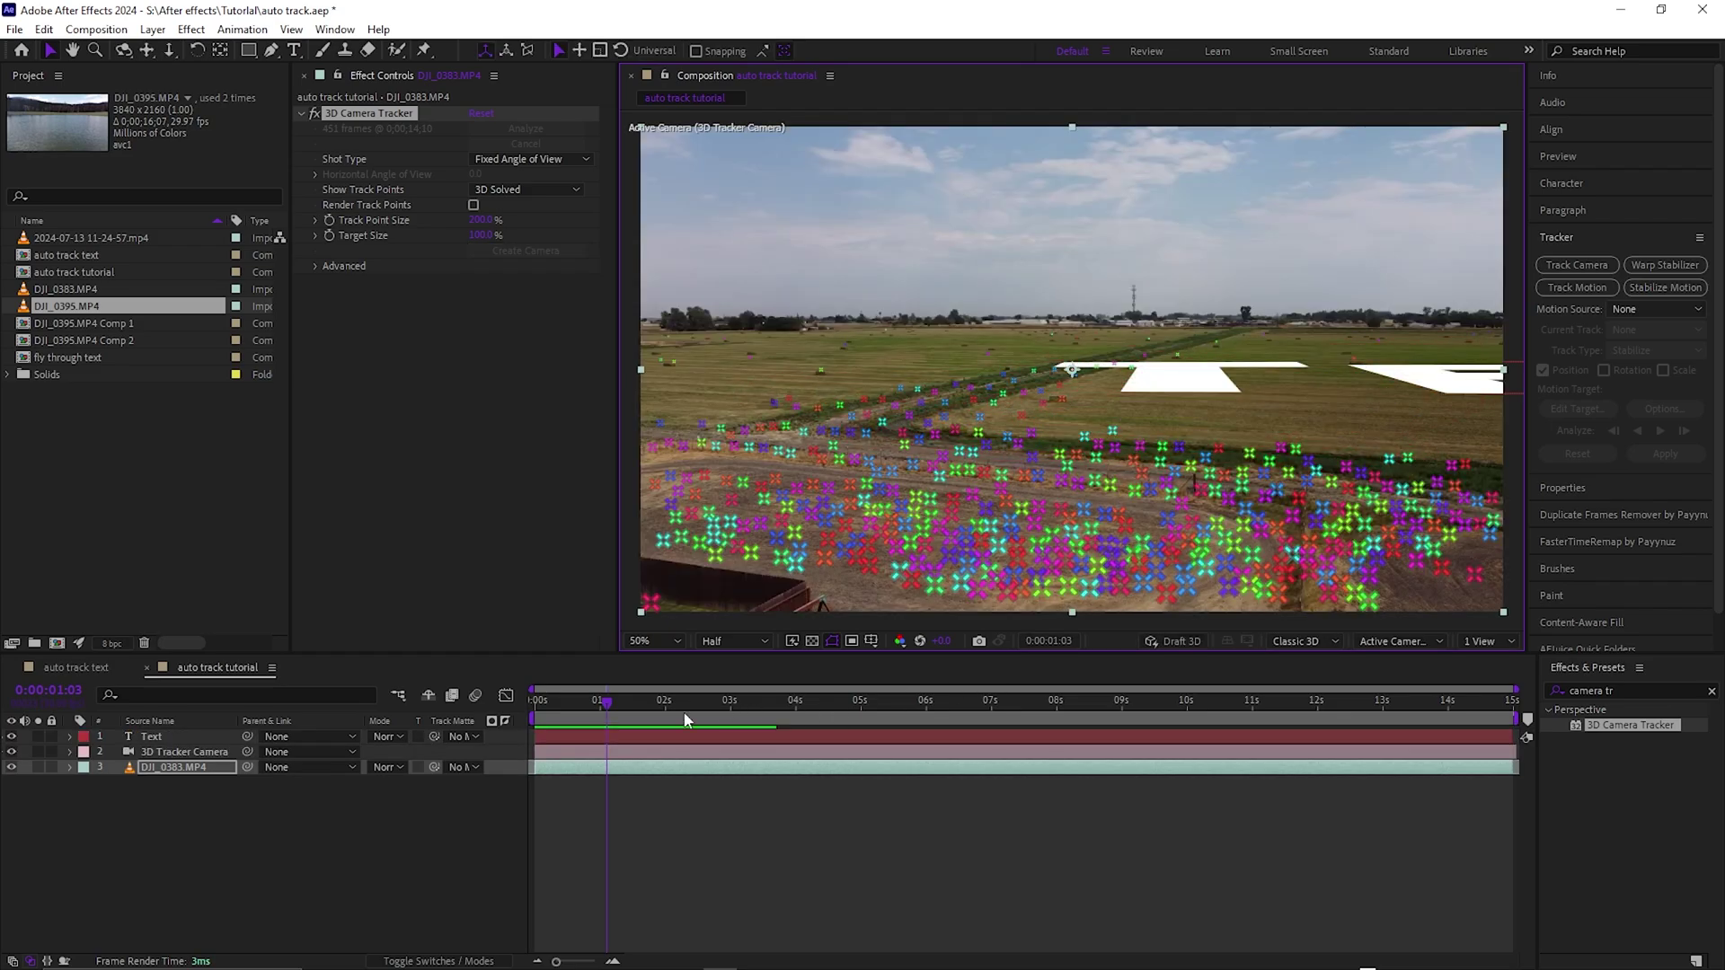
drag(685, 714, 1503, 714)
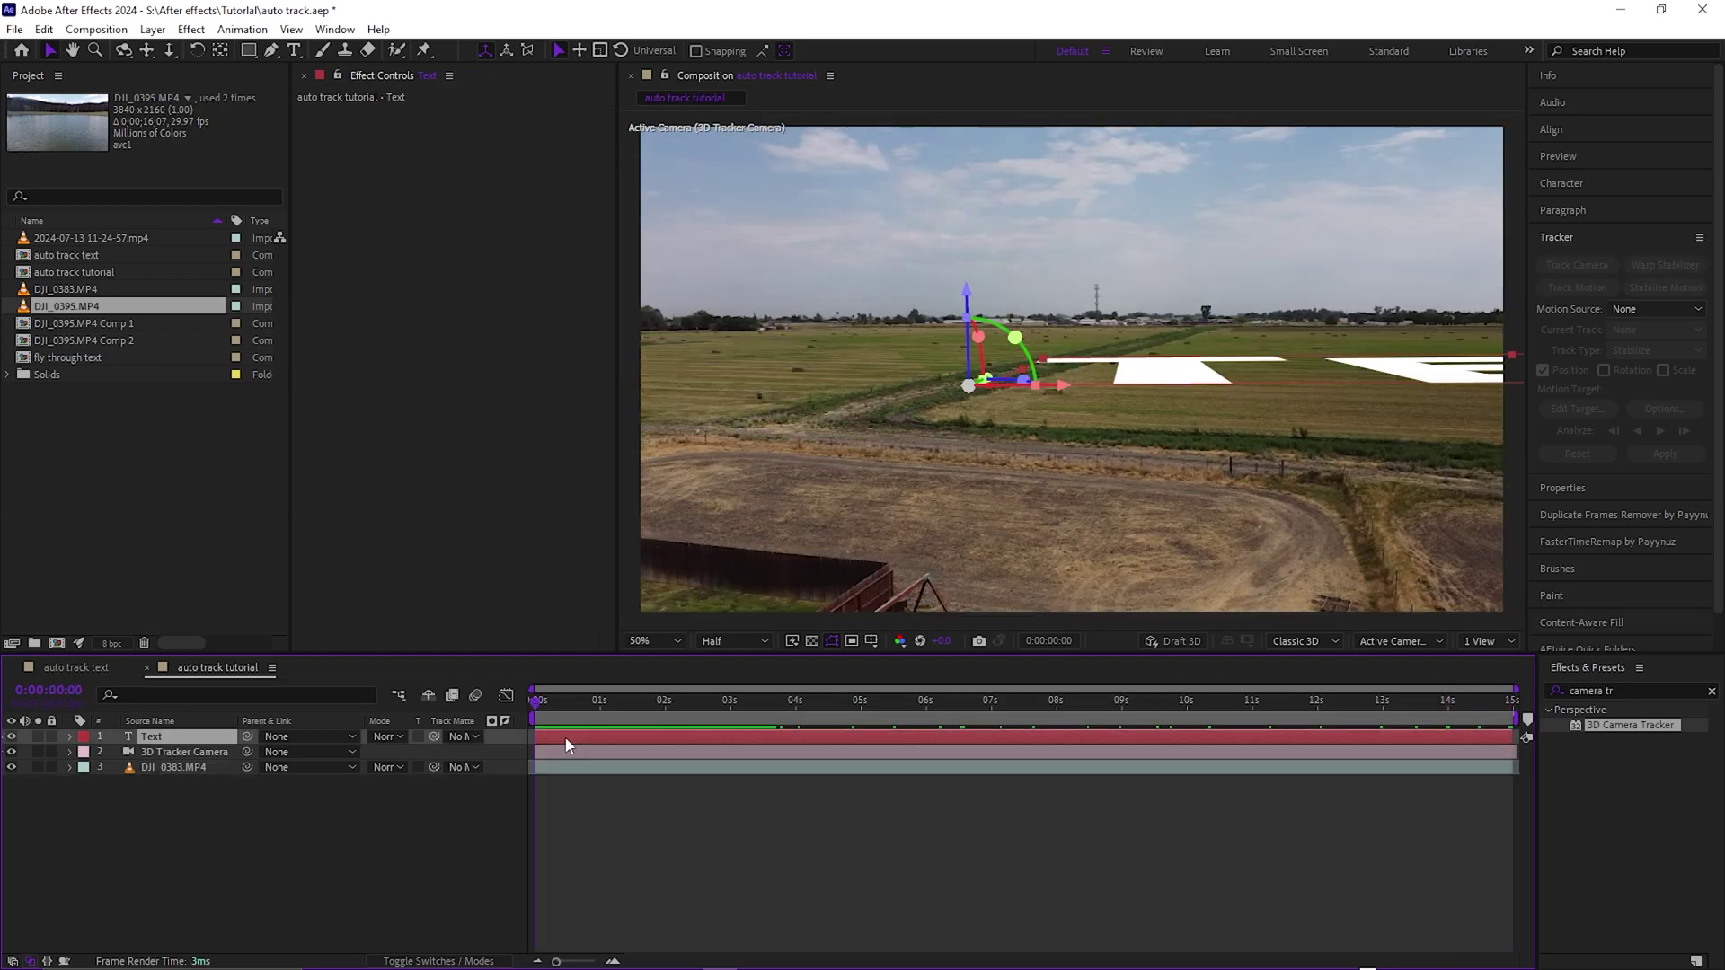
- Replace the tracked text layer's content with "dji" and return to the Selection tool
key(ctrl+t)
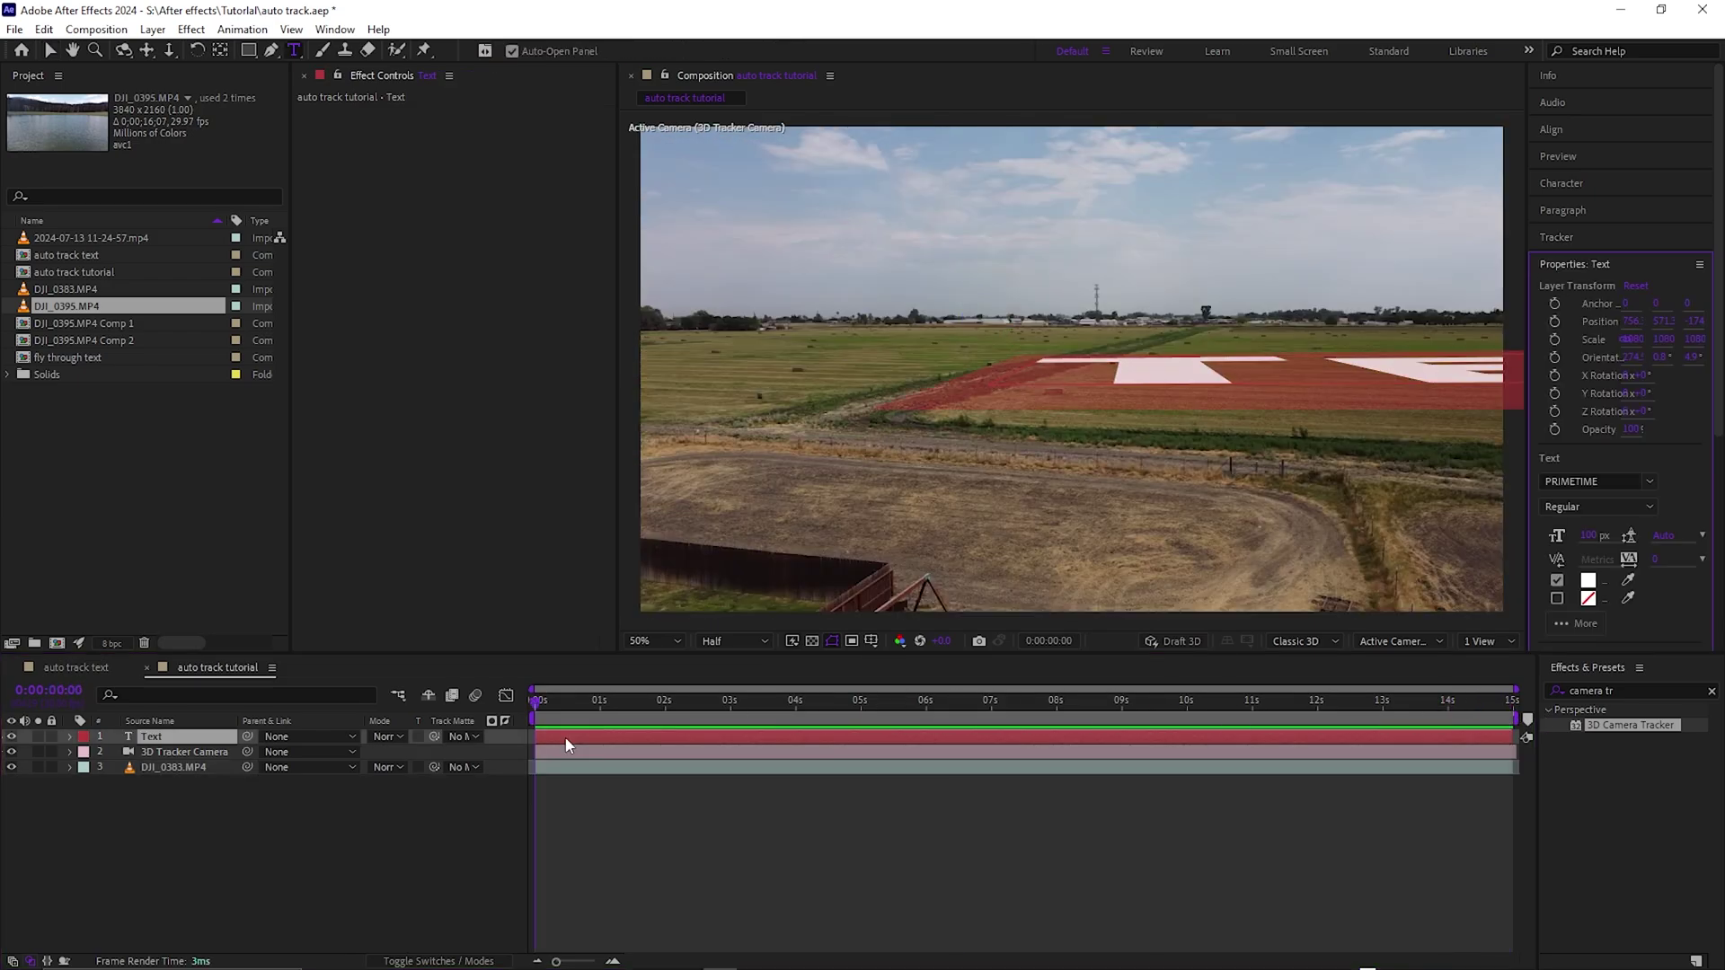
text(dji)
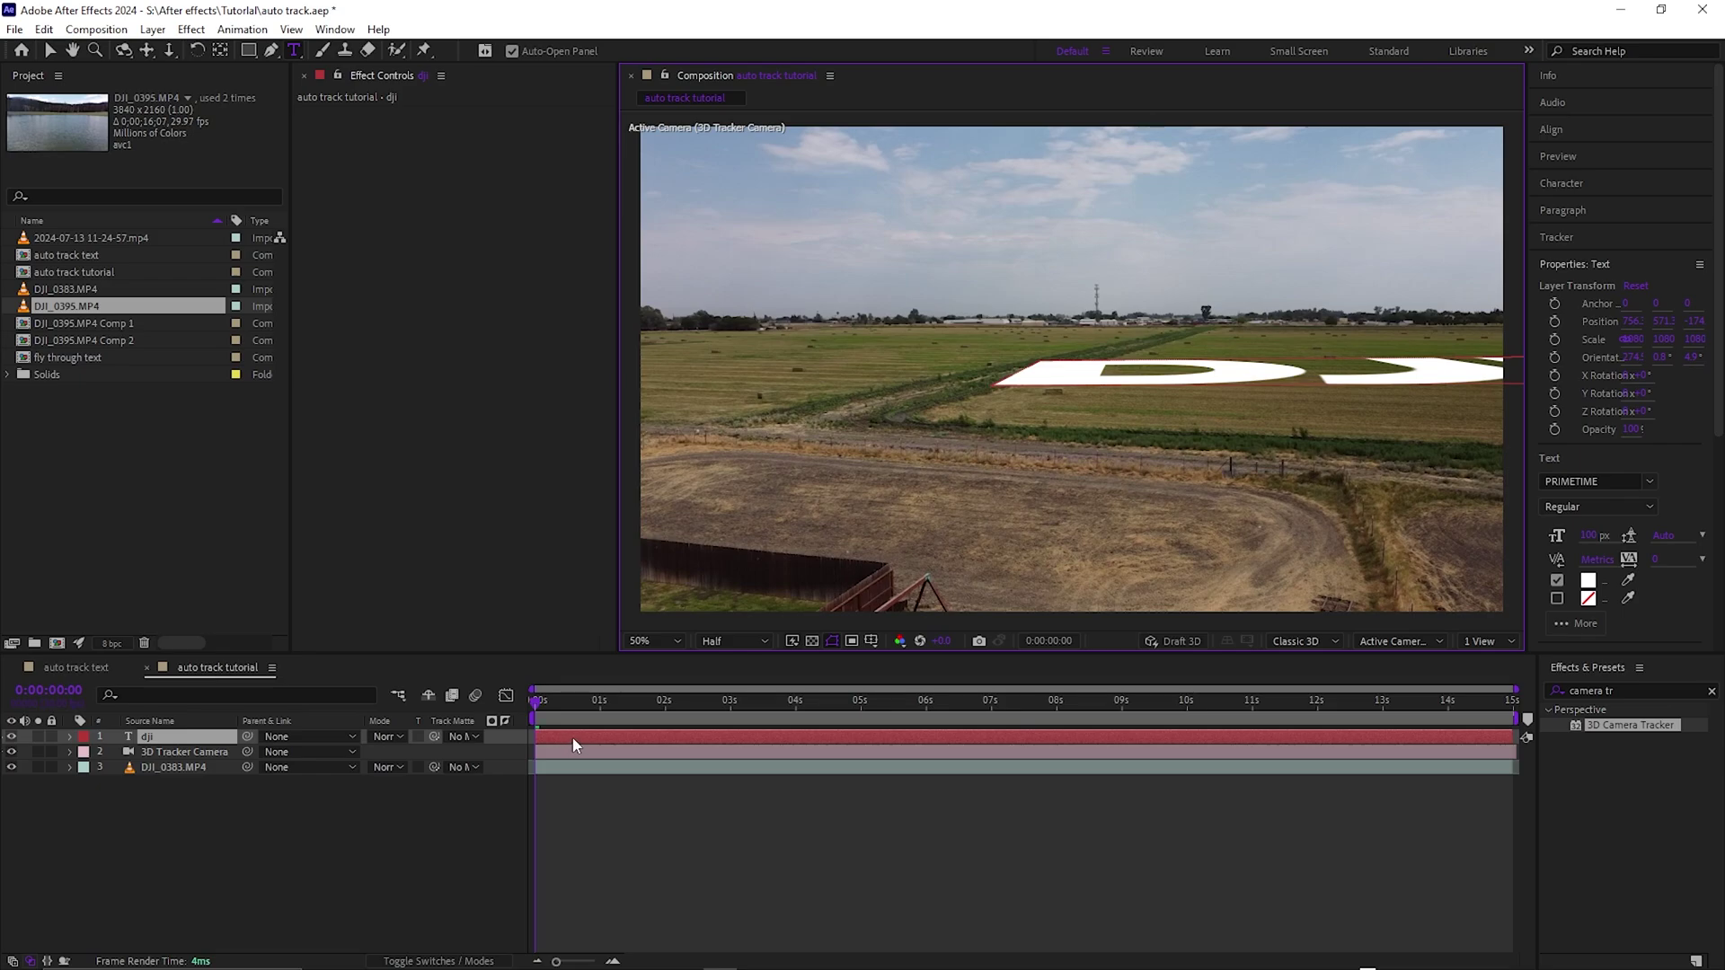
click(543, 736)
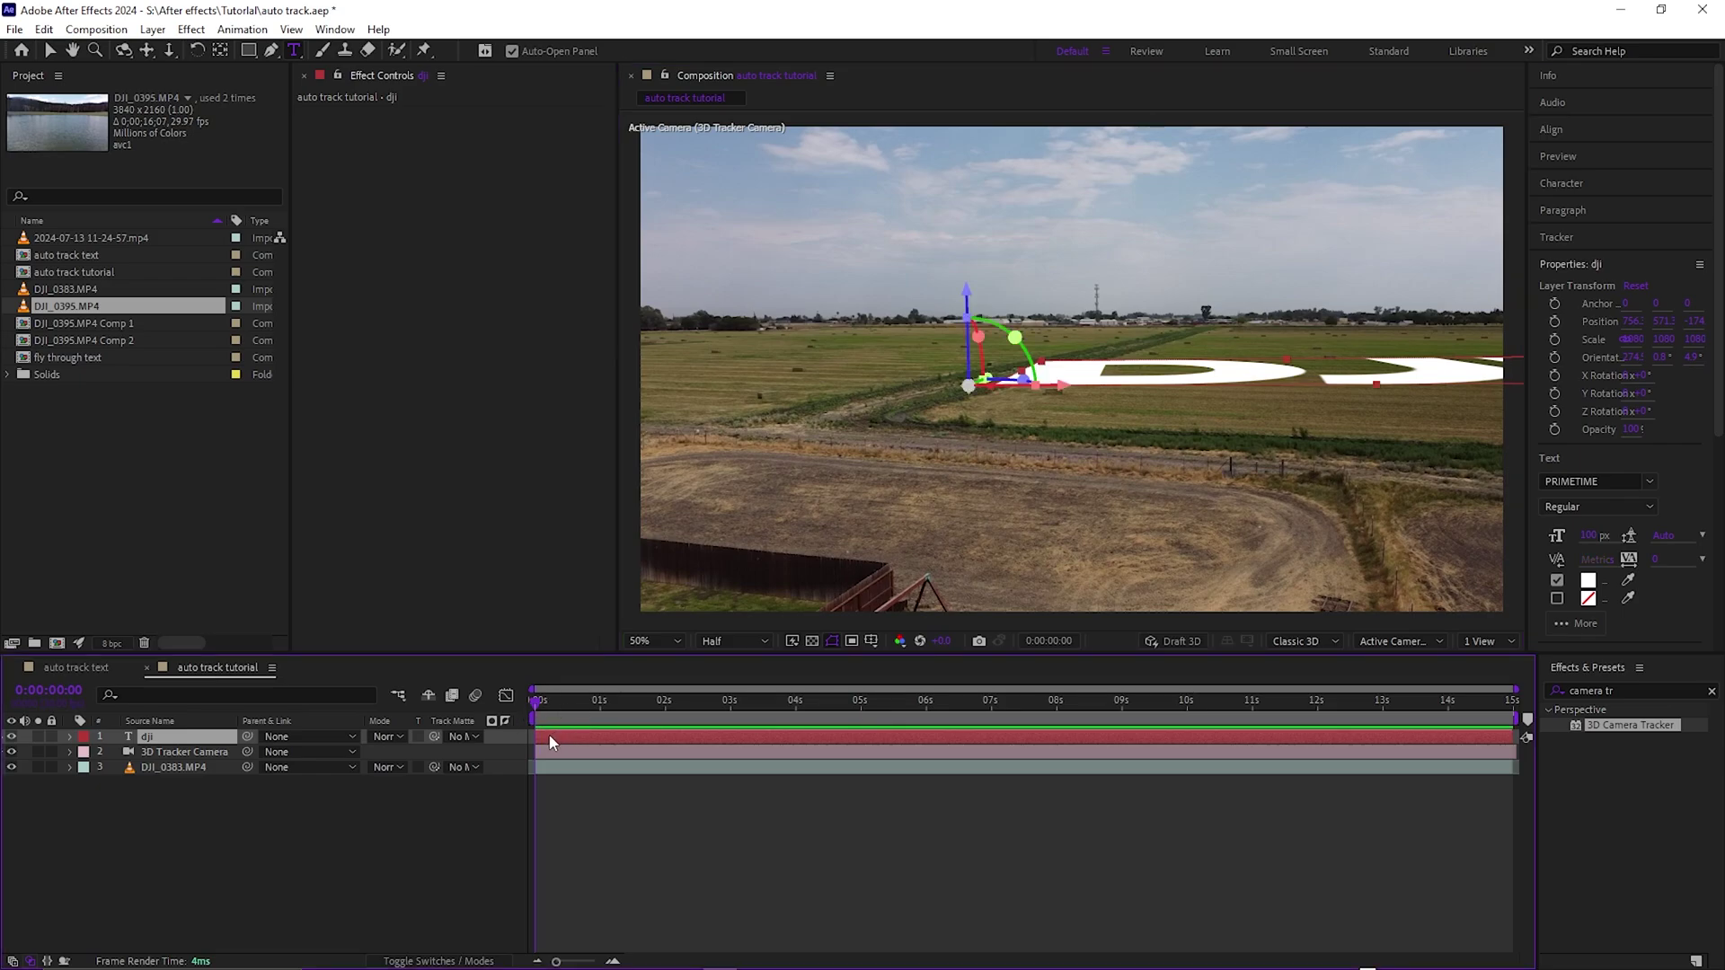
key(v)
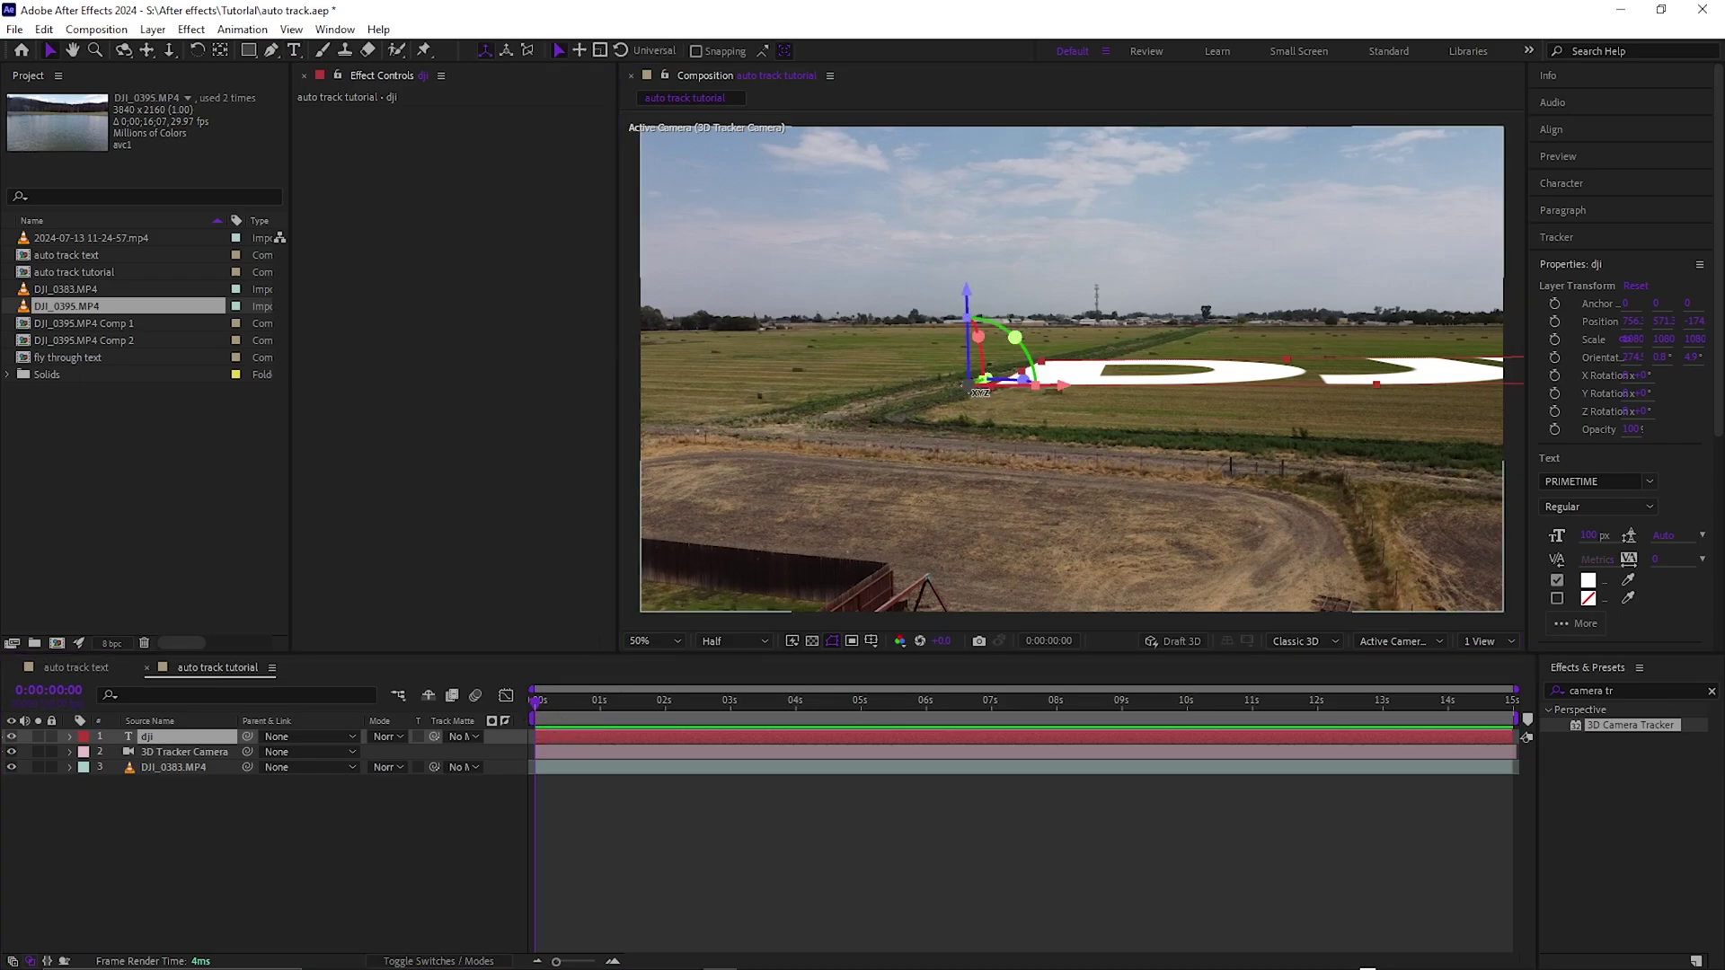
- Rotate the dji text layer in 3D so the letters stand upright on the field at an angle to the camera
key(F4)
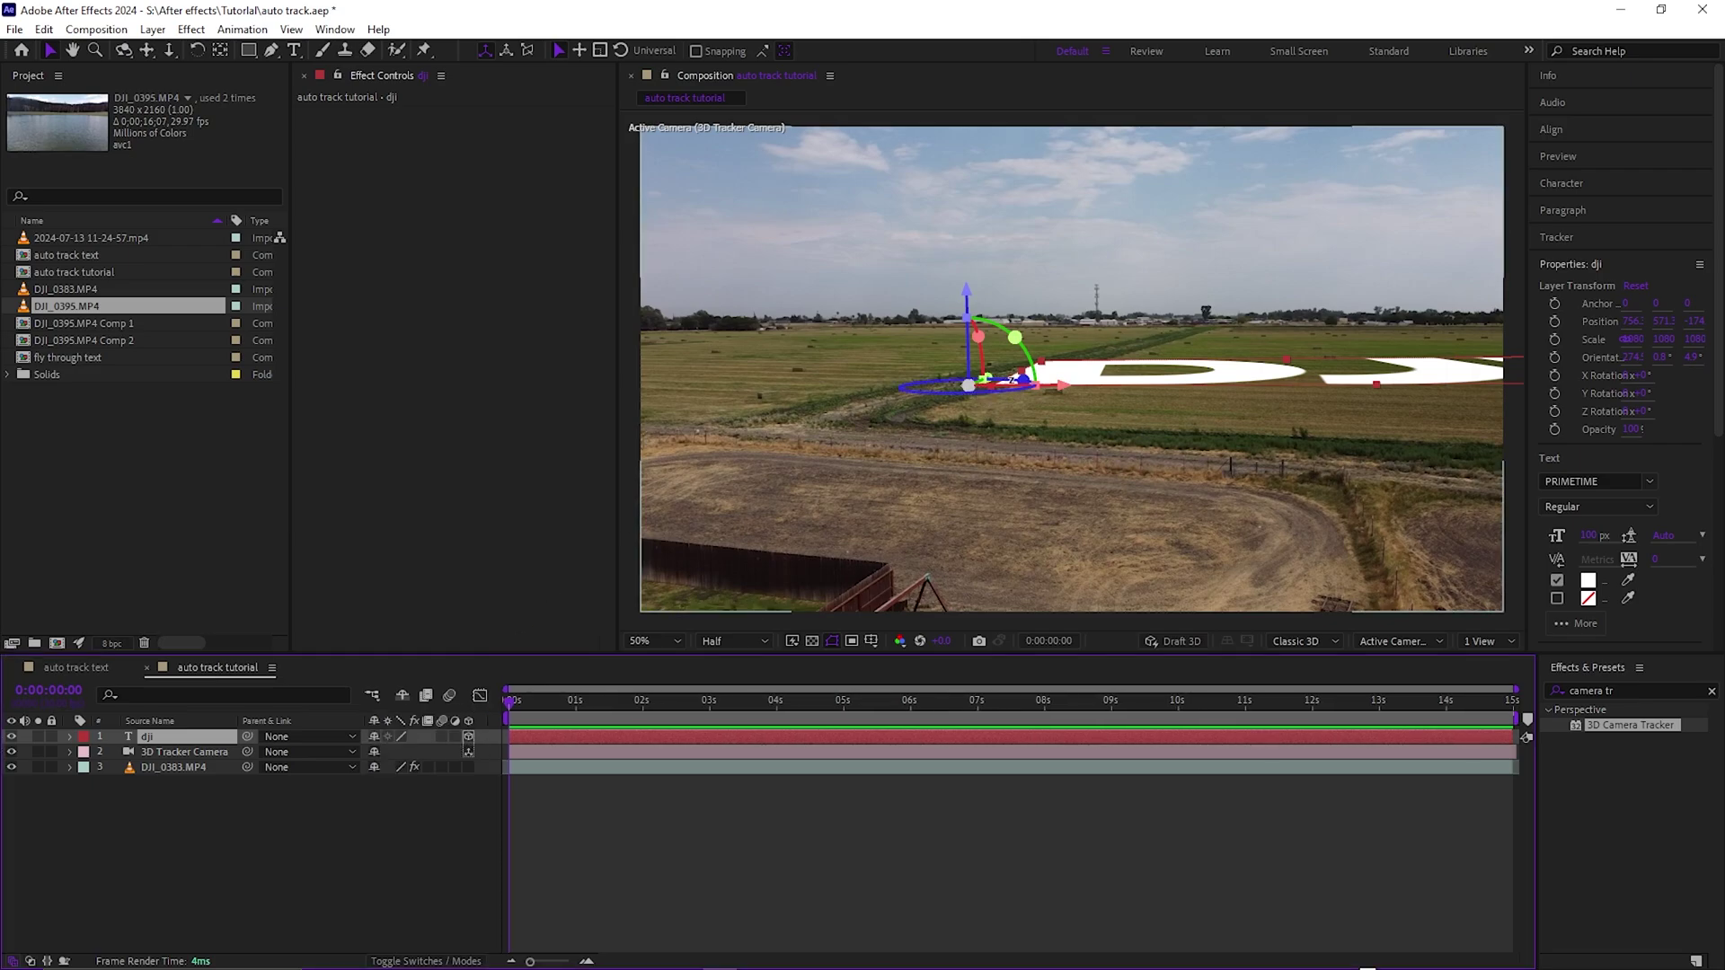
drag(1013, 382, 1070, 386)
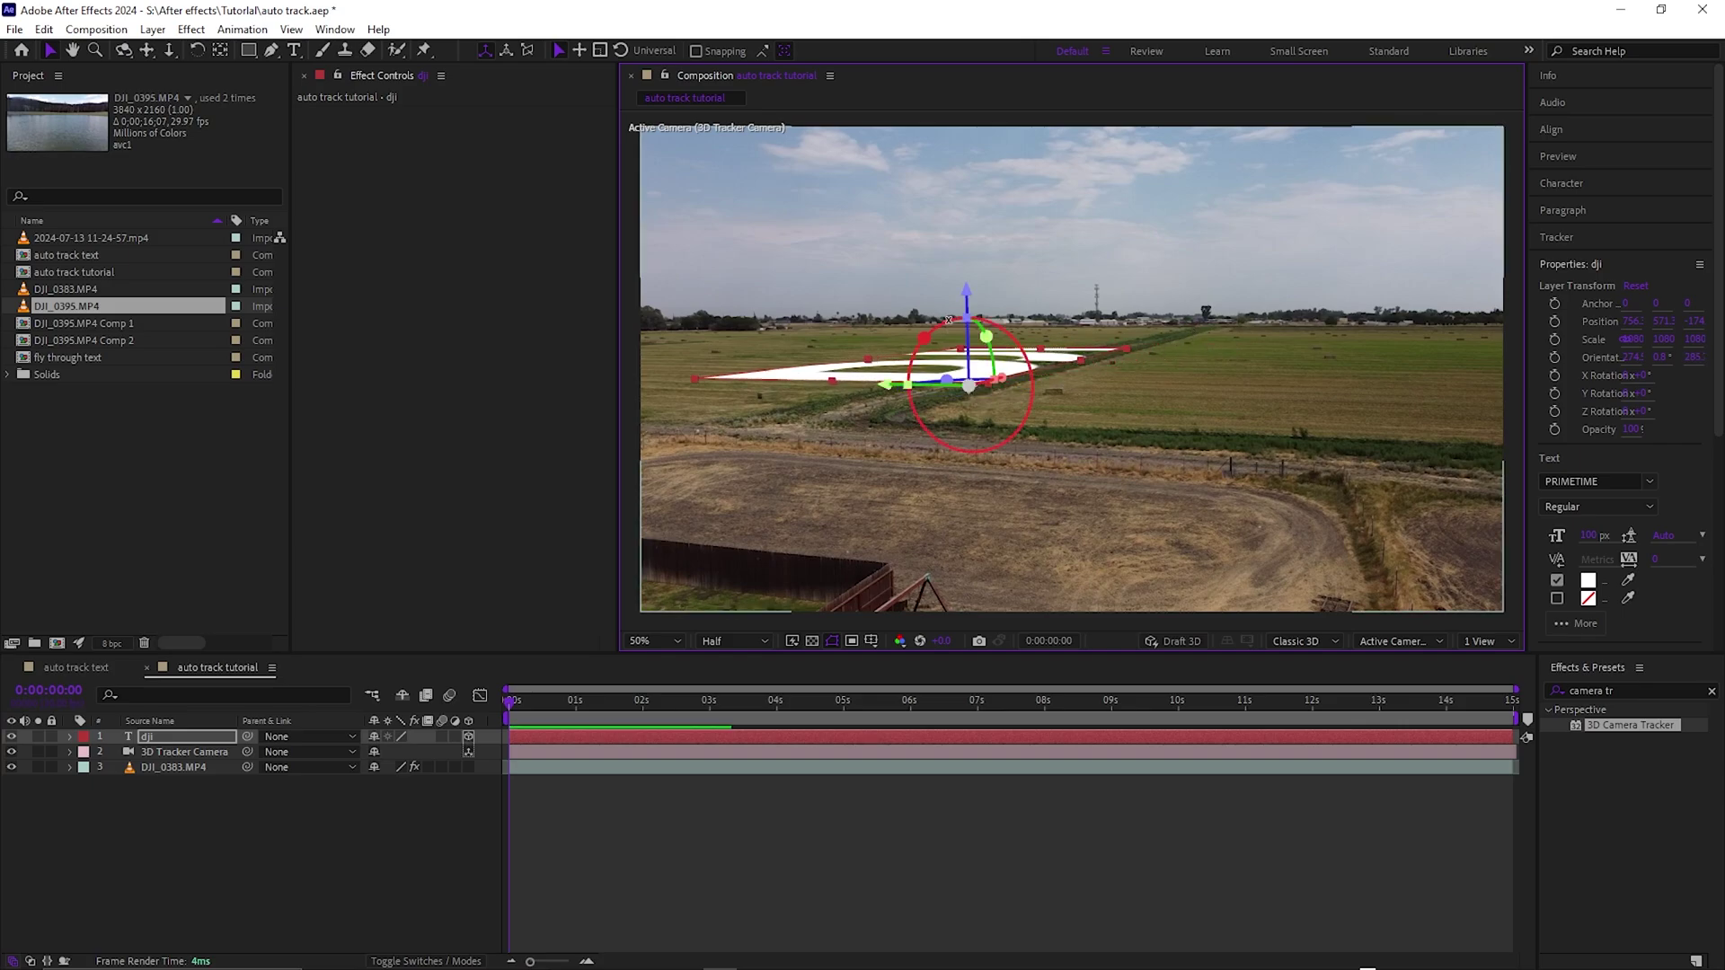
drag(949, 320, 958, 320)
drag(969, 386, 968, 387)
drag(520, 700, 526, 737)
- Scale the dji text layer down uniformly to about 440%
key(s)
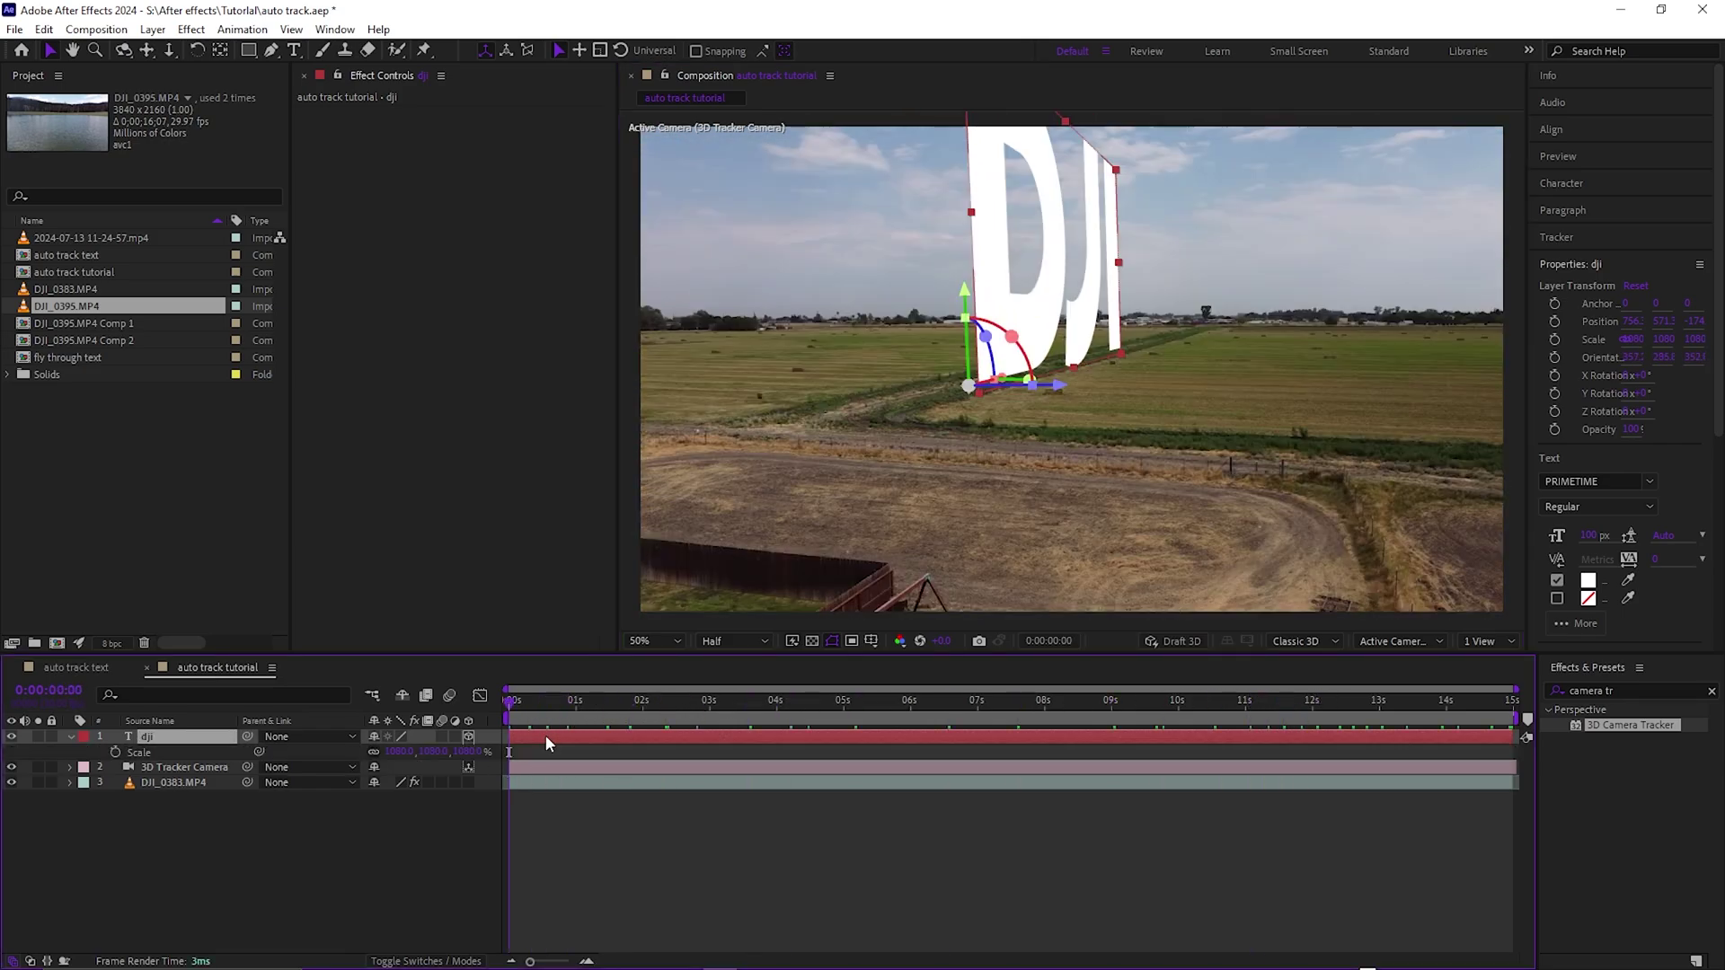
drag(396, 752, 2, 754)
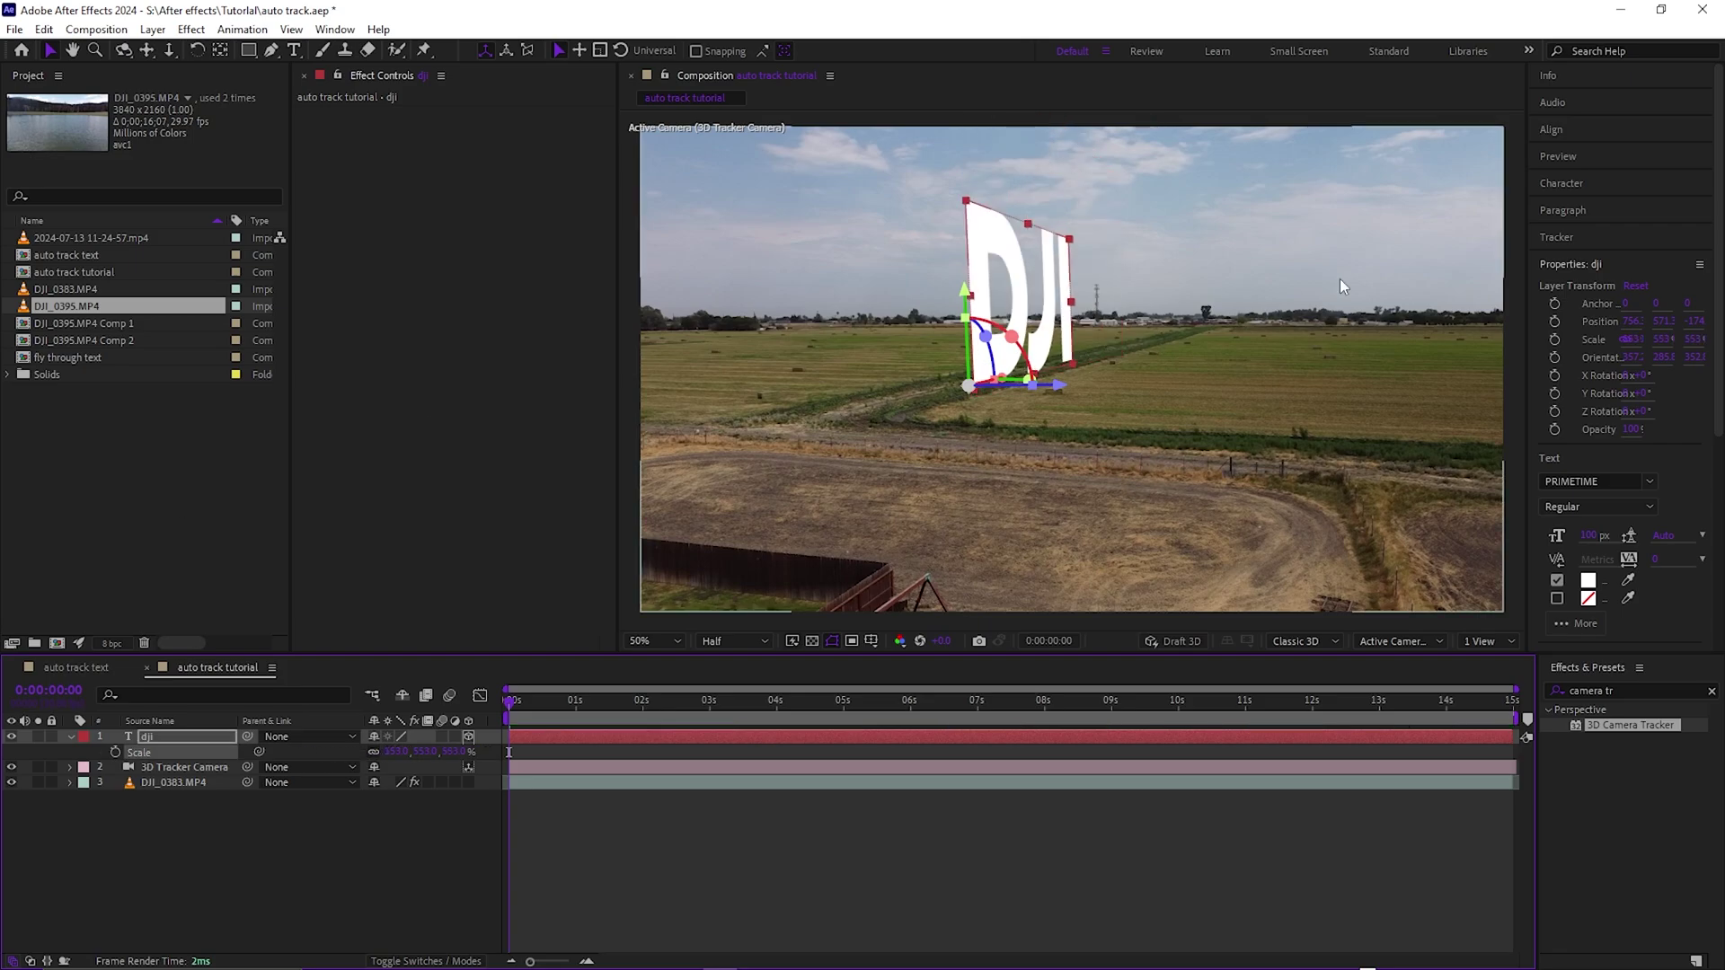
click(1563, 183)
drag(1568, 258, 1541, 278)
key(ctrl+z)
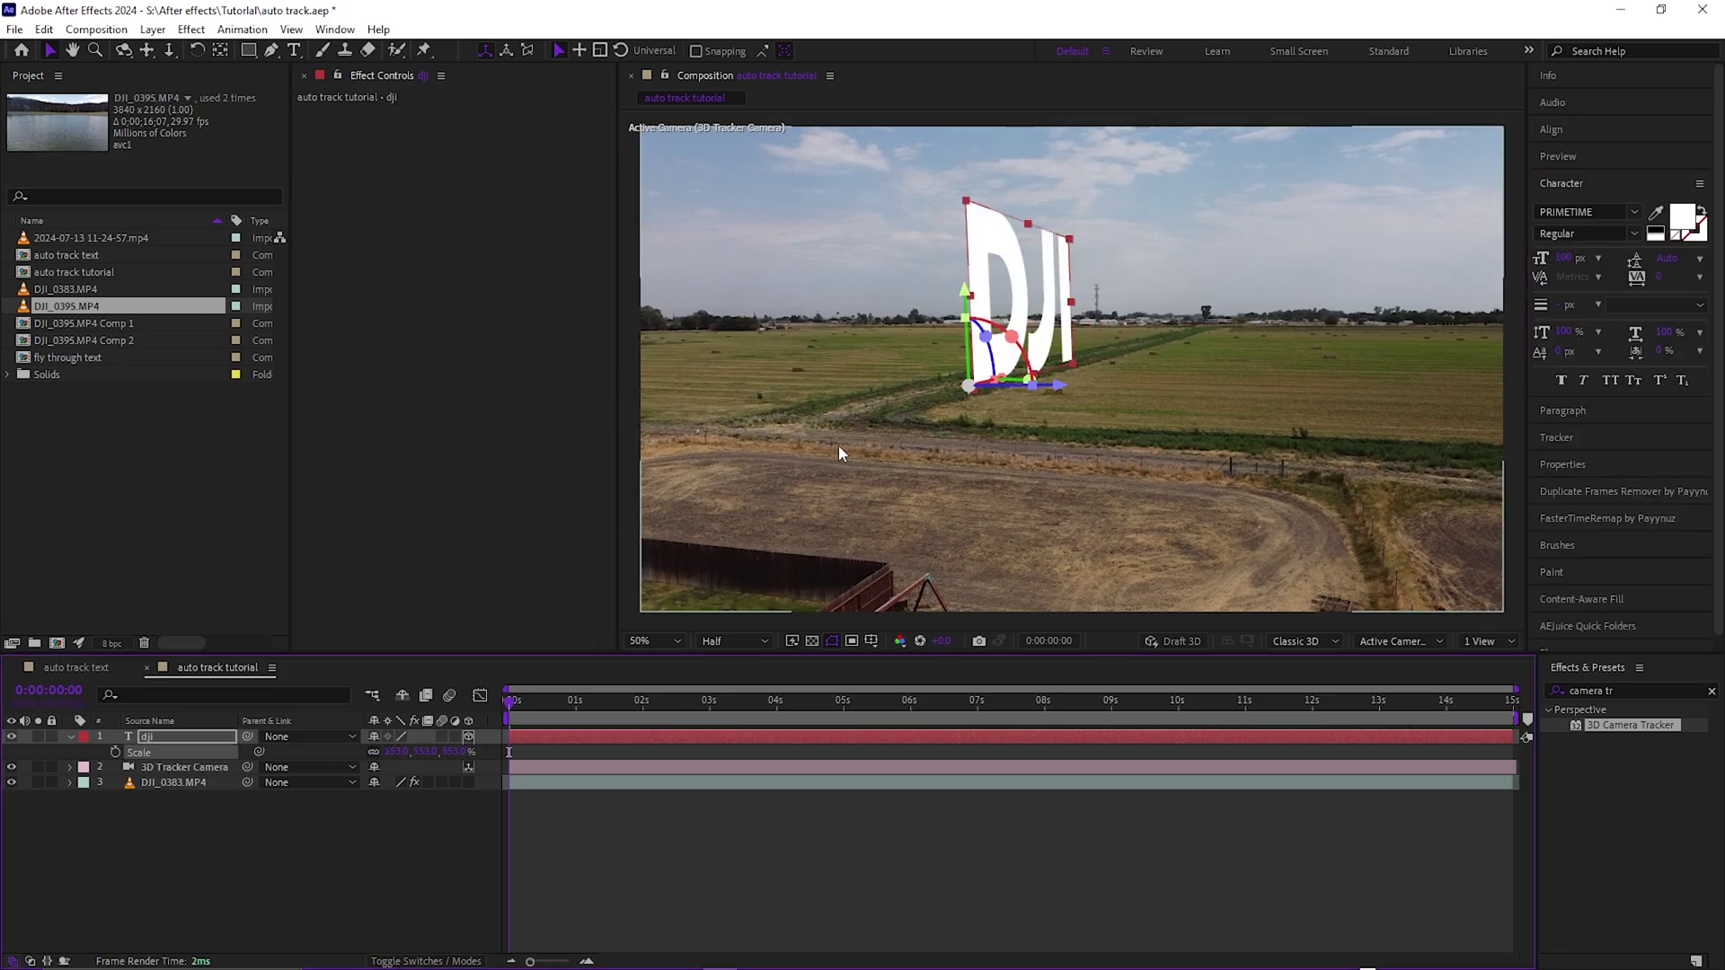
drag(457, 752, 370, 765)
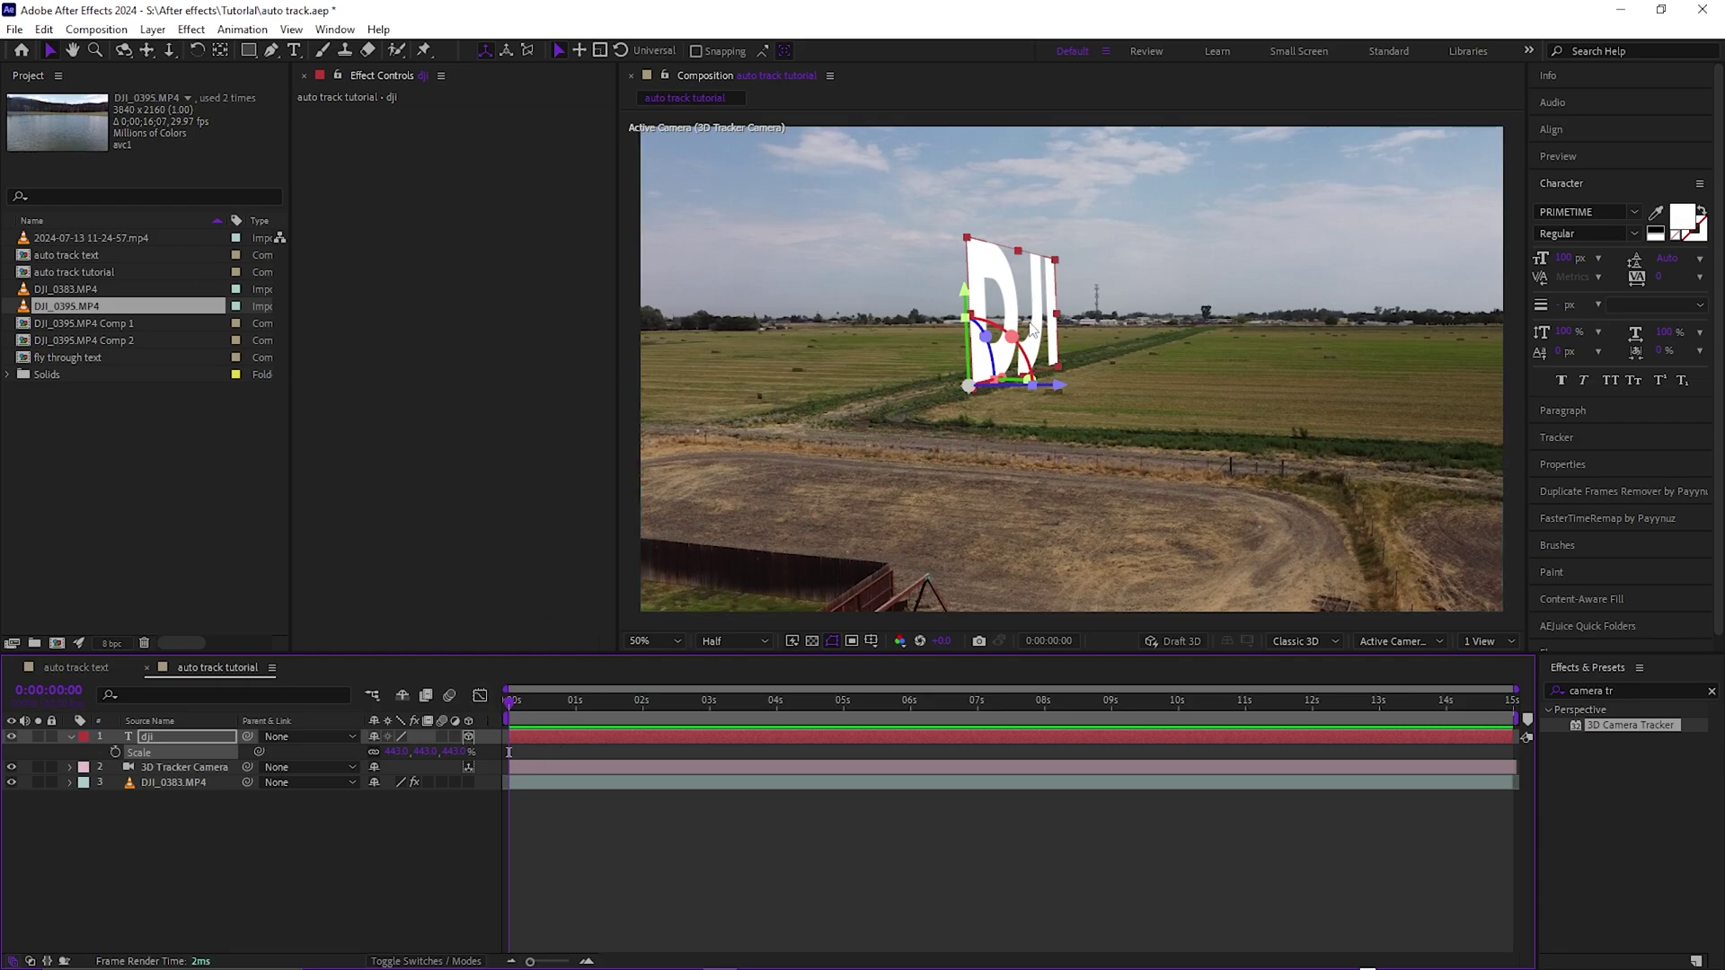
- Fine-tune the upright dji text's placement in 3D and preview the whole shot from the start to check the tracking
drag(1012, 336, 1014, 340)
drag(536, 705, 666, 706)
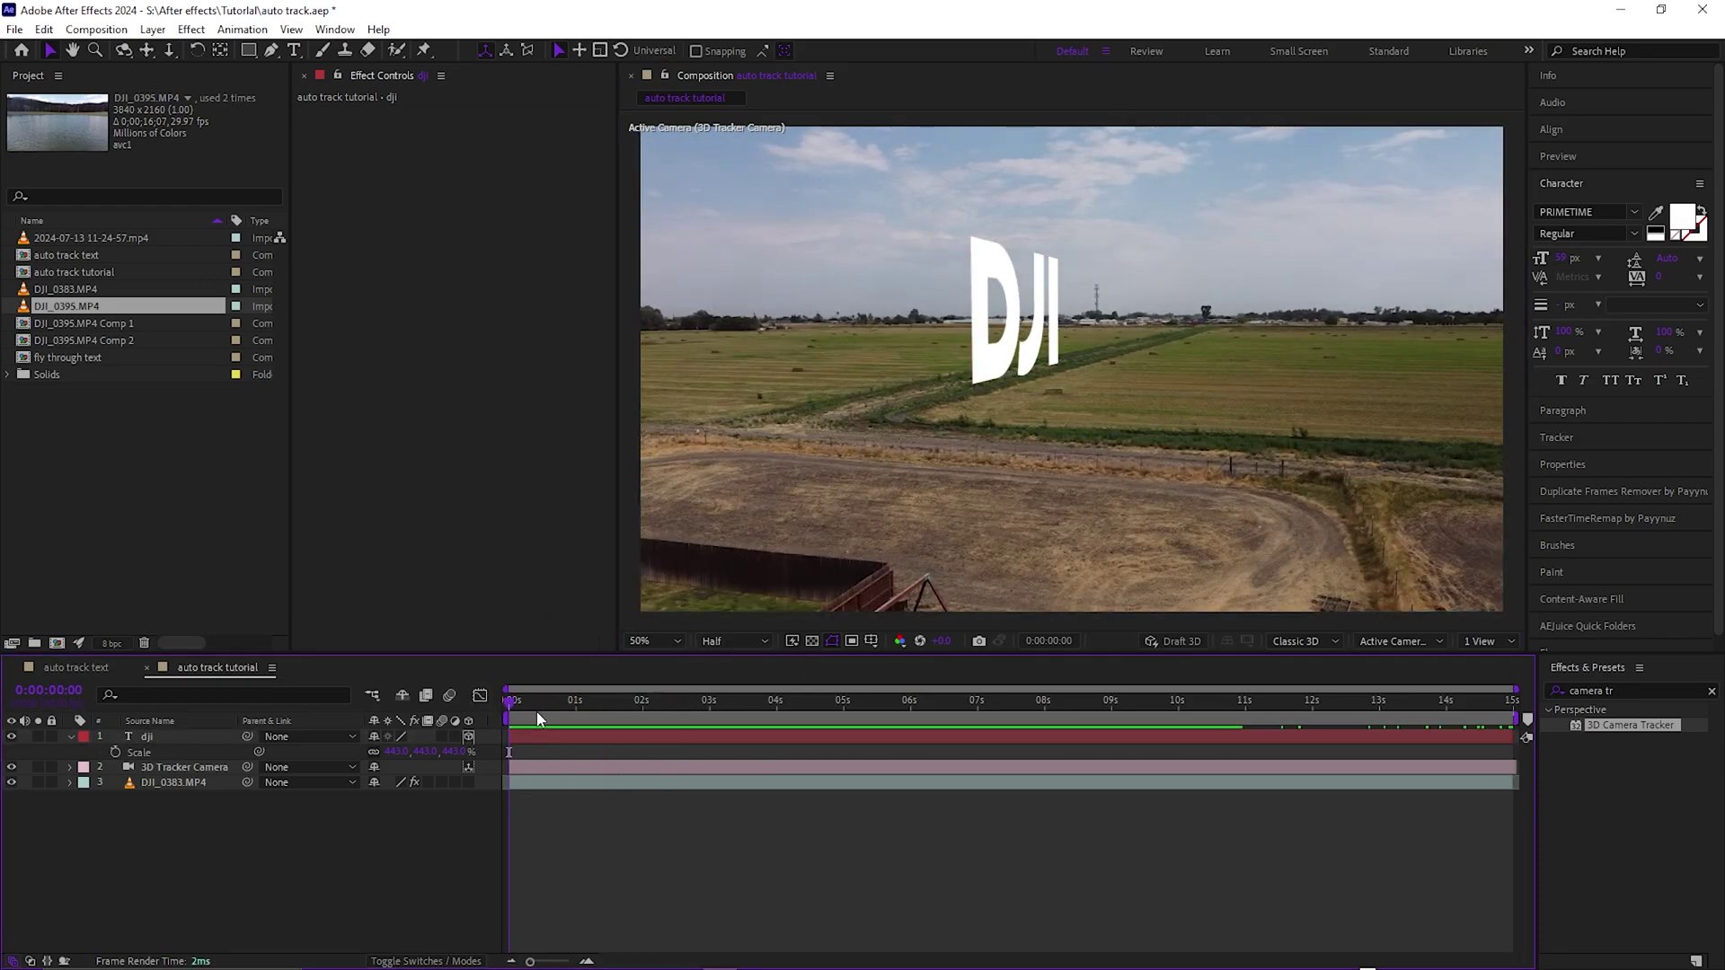
drag(536, 712, 1514, 710)
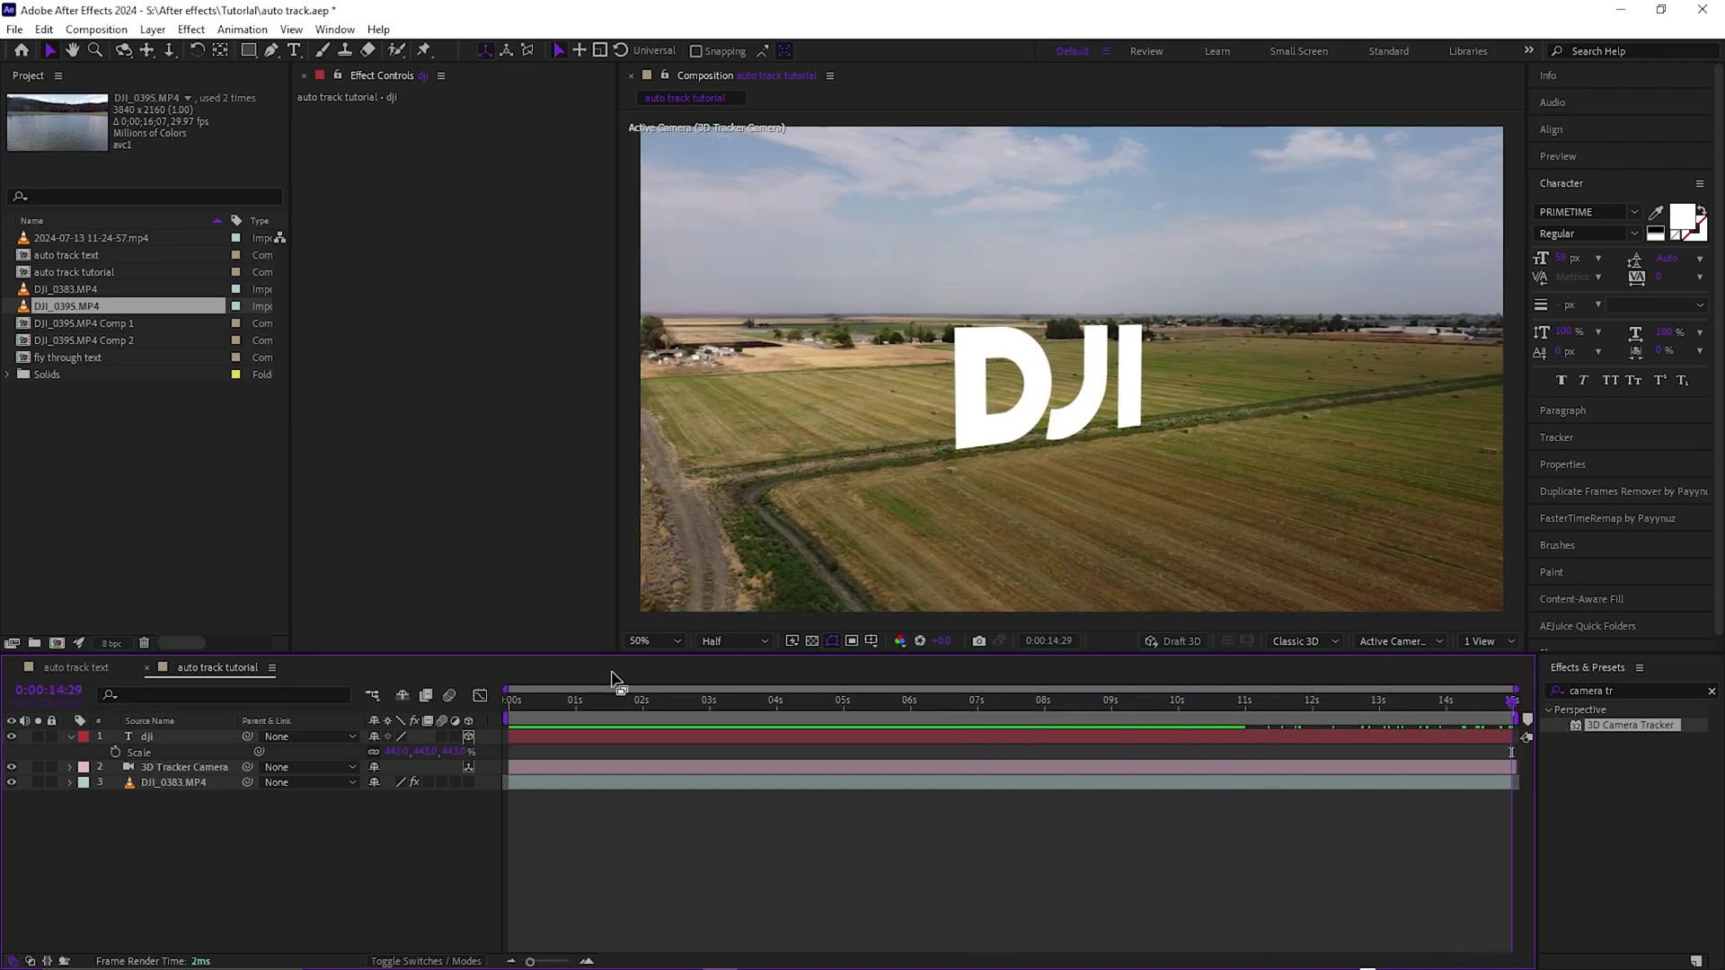
drag(570, 701, 505, 702)
key(space)
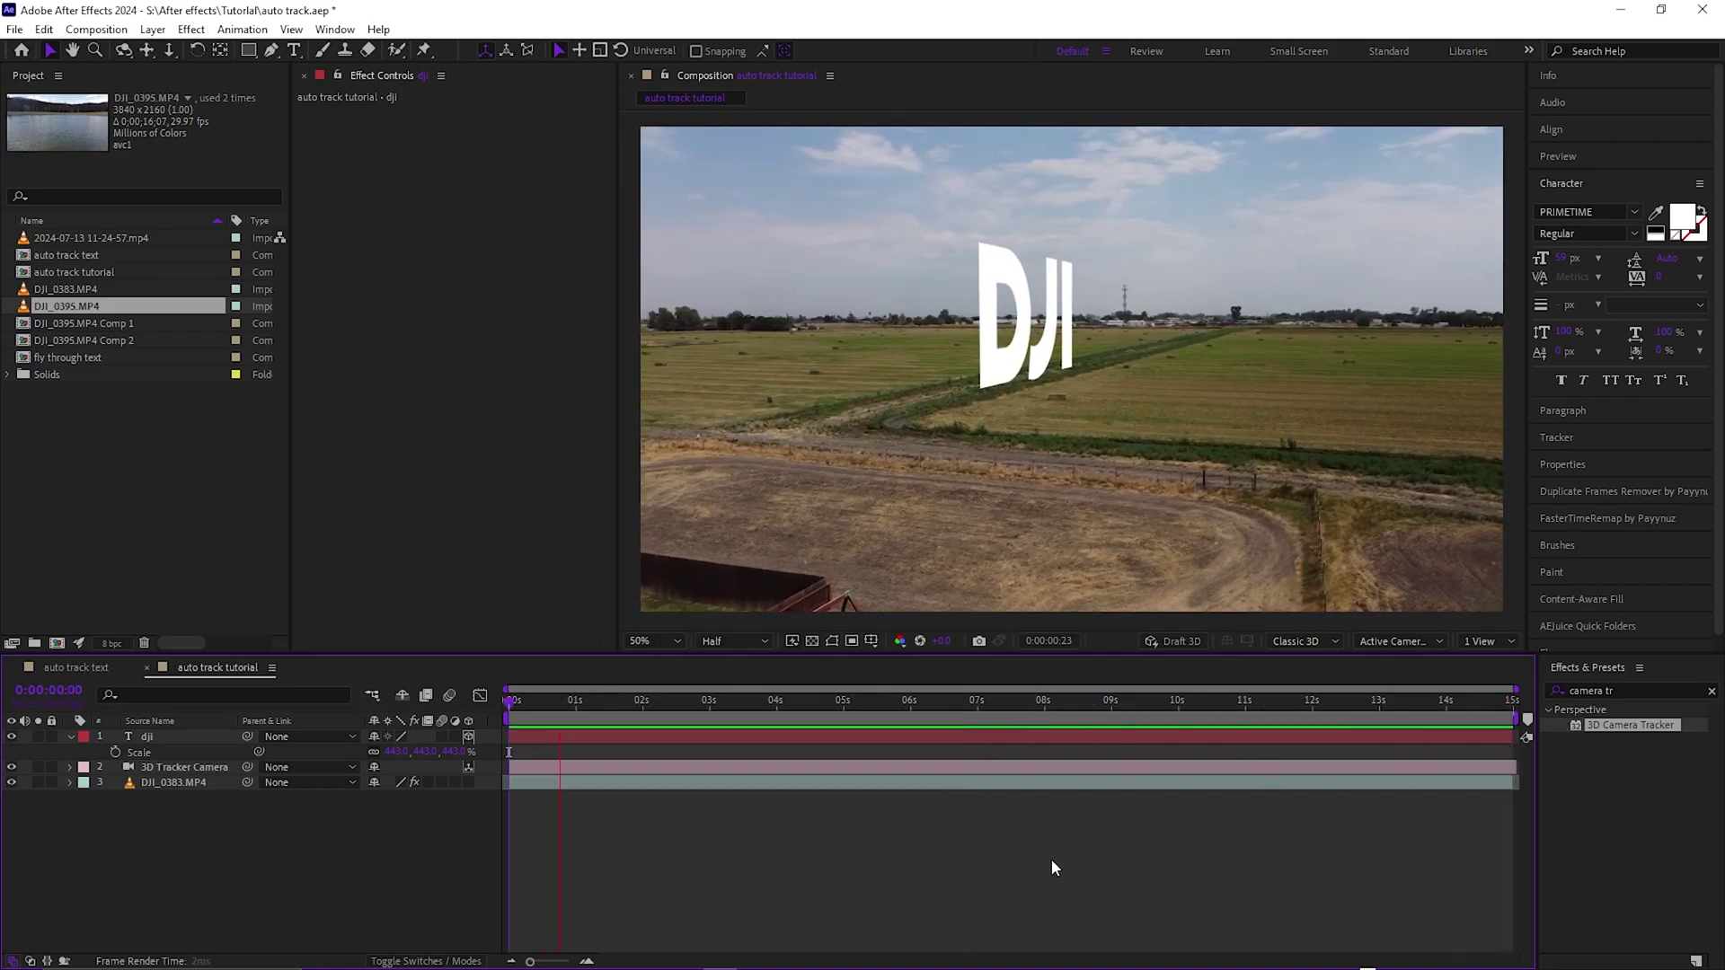
key(space)
click(71, 736)
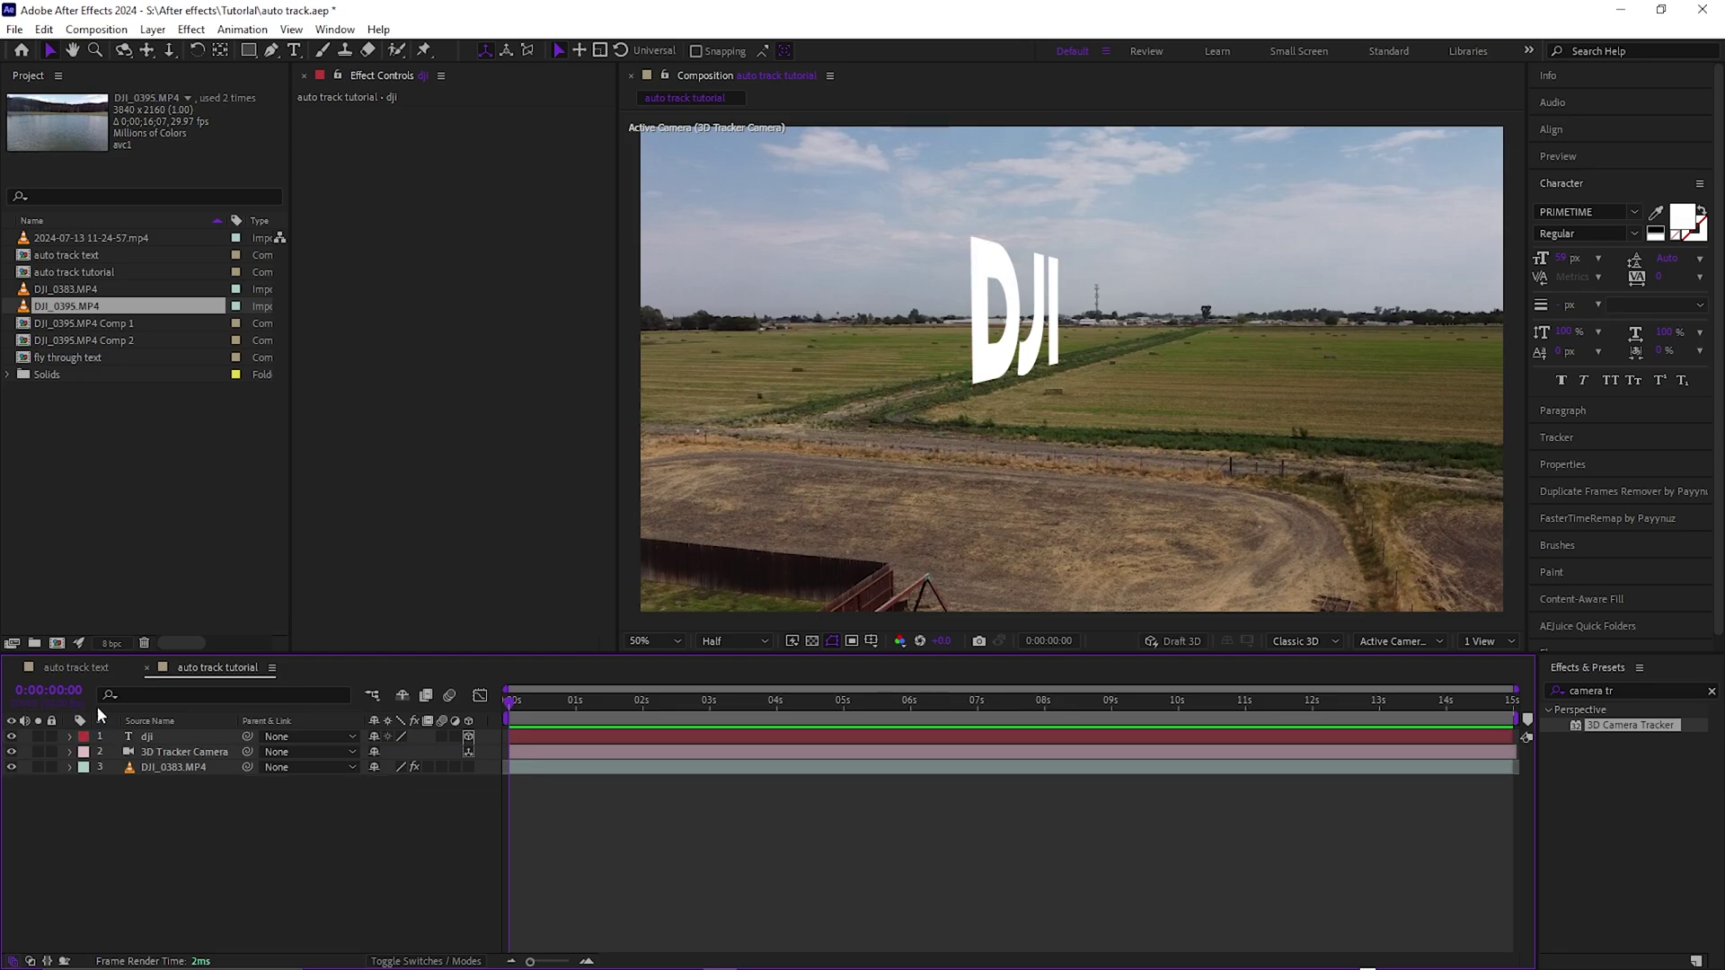
- Duplicate the dji text layer and rotate the copy in 3D so it lies flat on the field at the letters' base
click(179, 737)
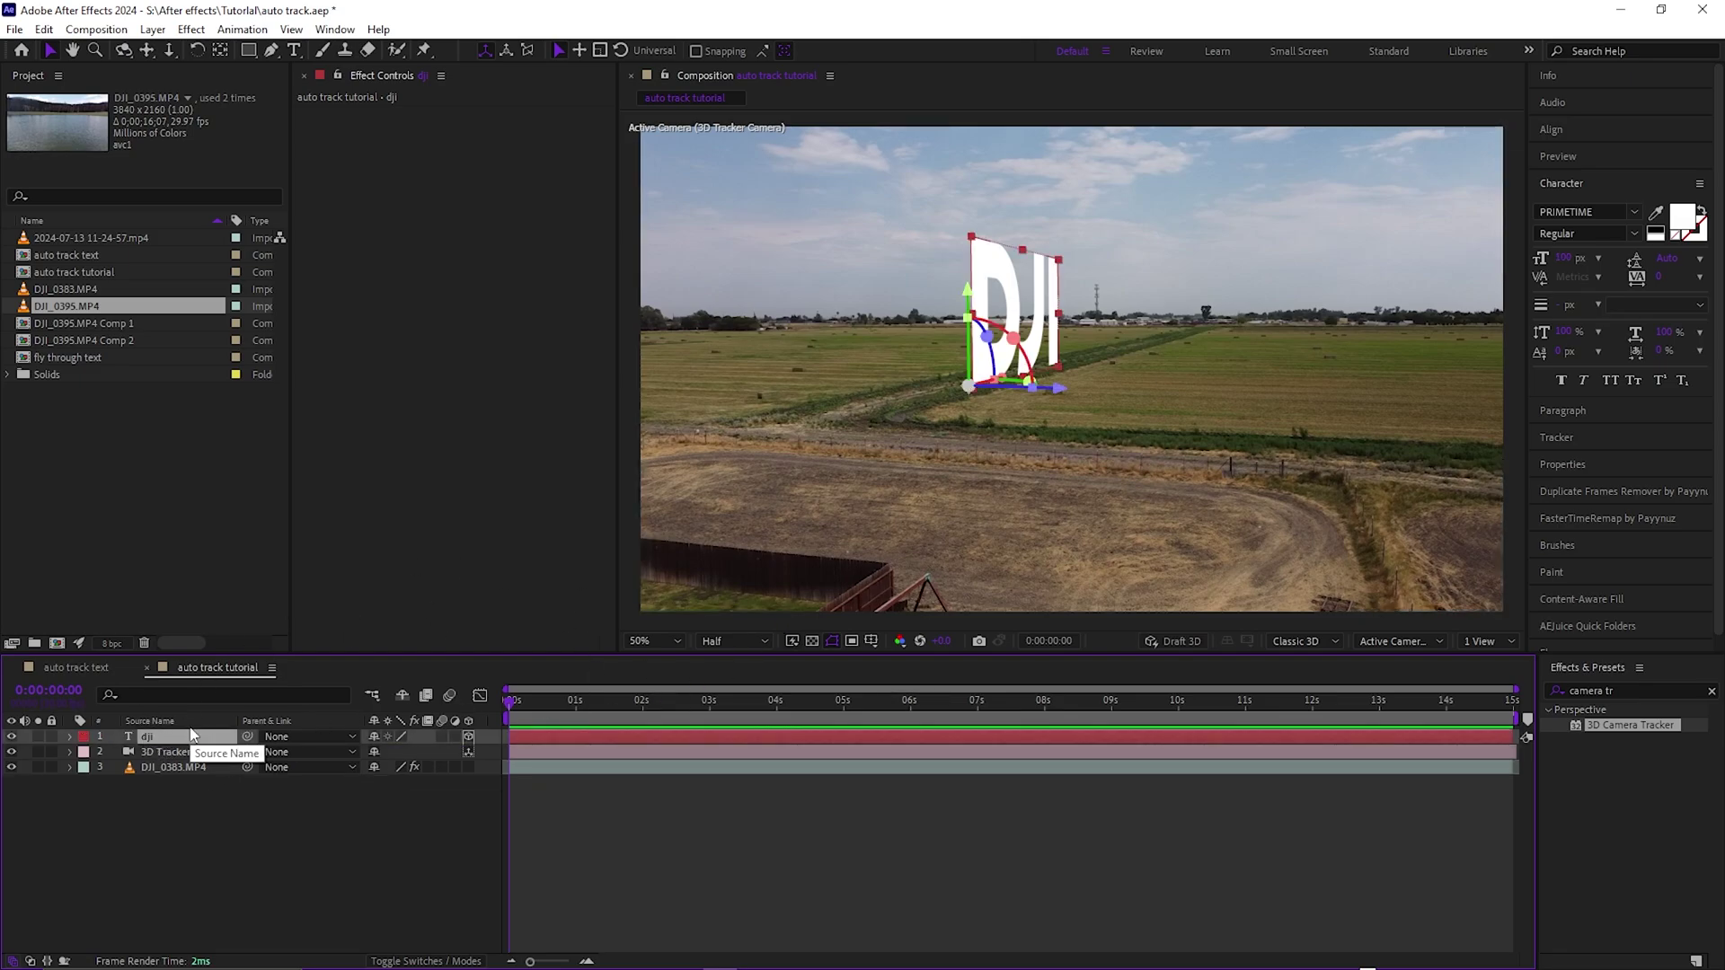
key(ctrl+d)
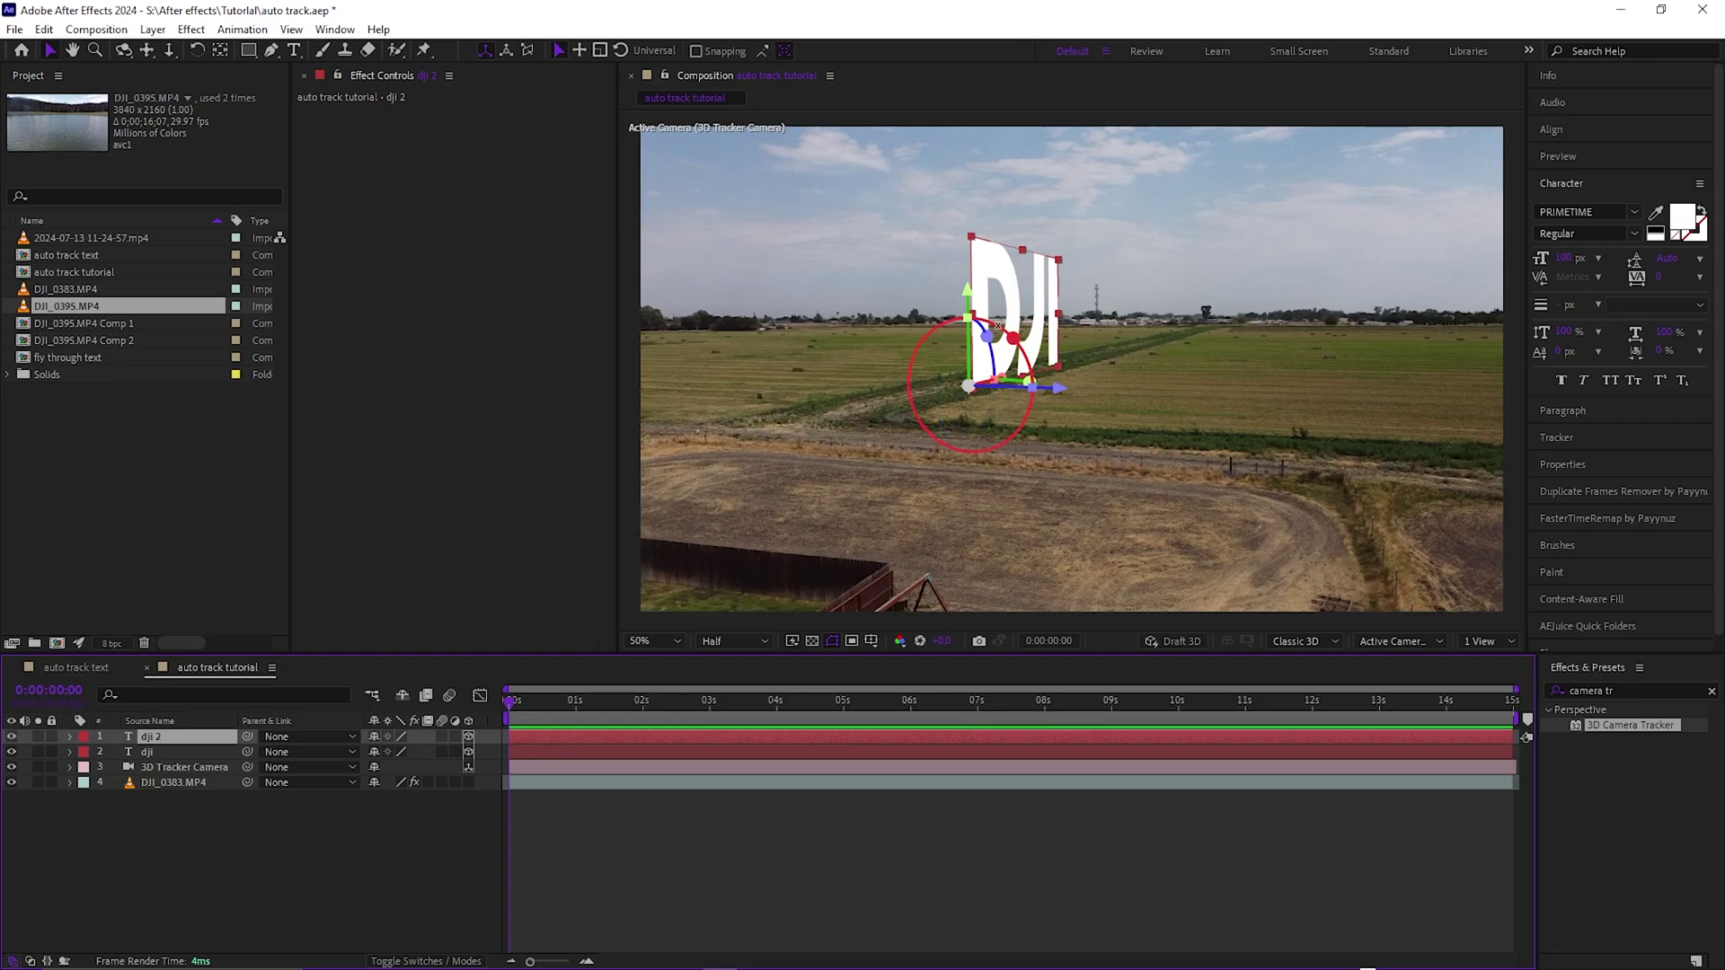
drag(997, 326, 878, 388)
click(1021, 307)
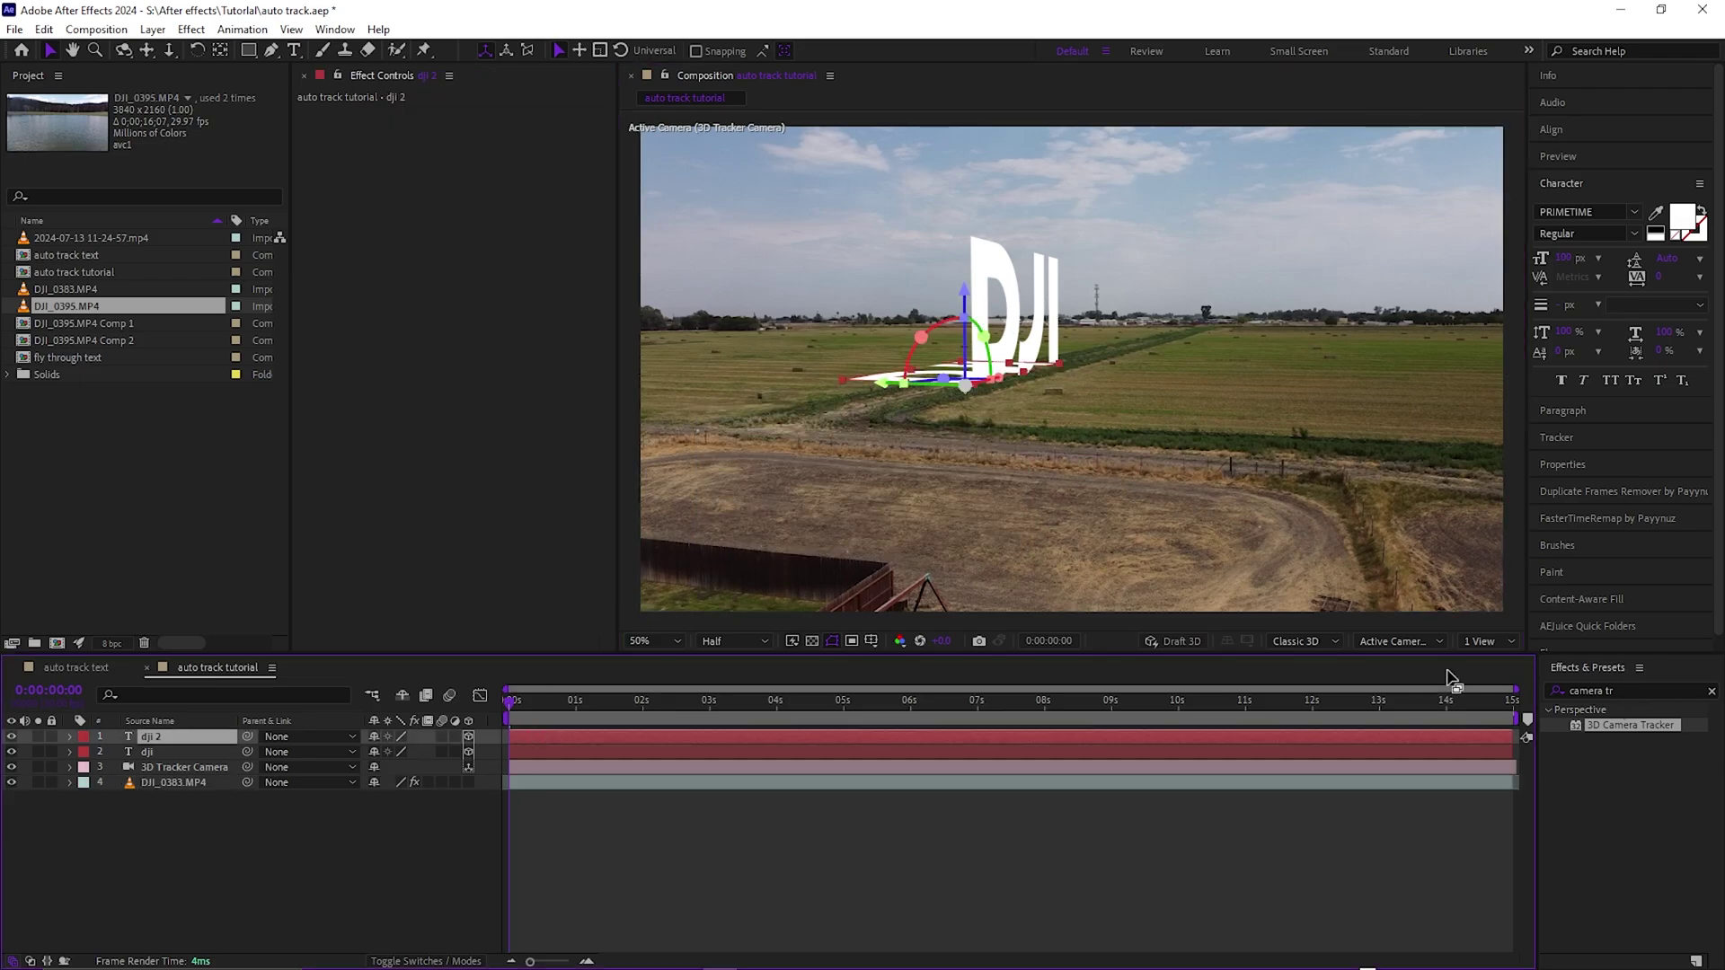
- Apply the Drop Shadow effect to the dji 2 layer and set it to Shadow Only
key(ctrl+space)
text(drop sh)
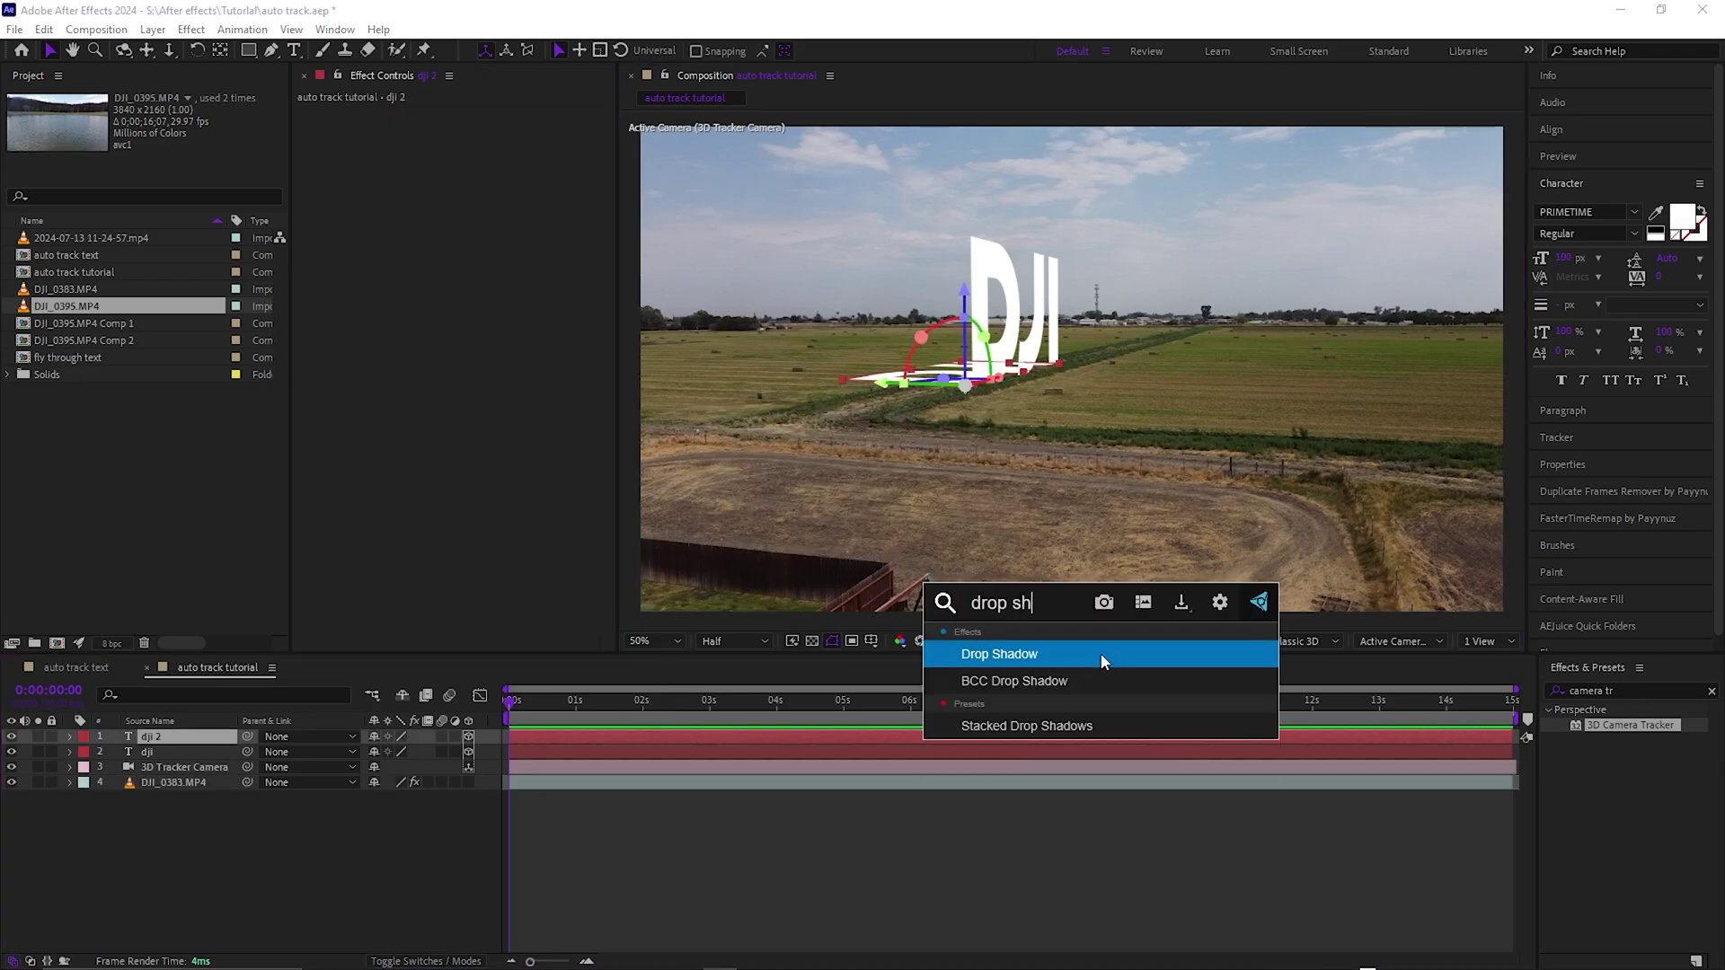
click(1104, 662)
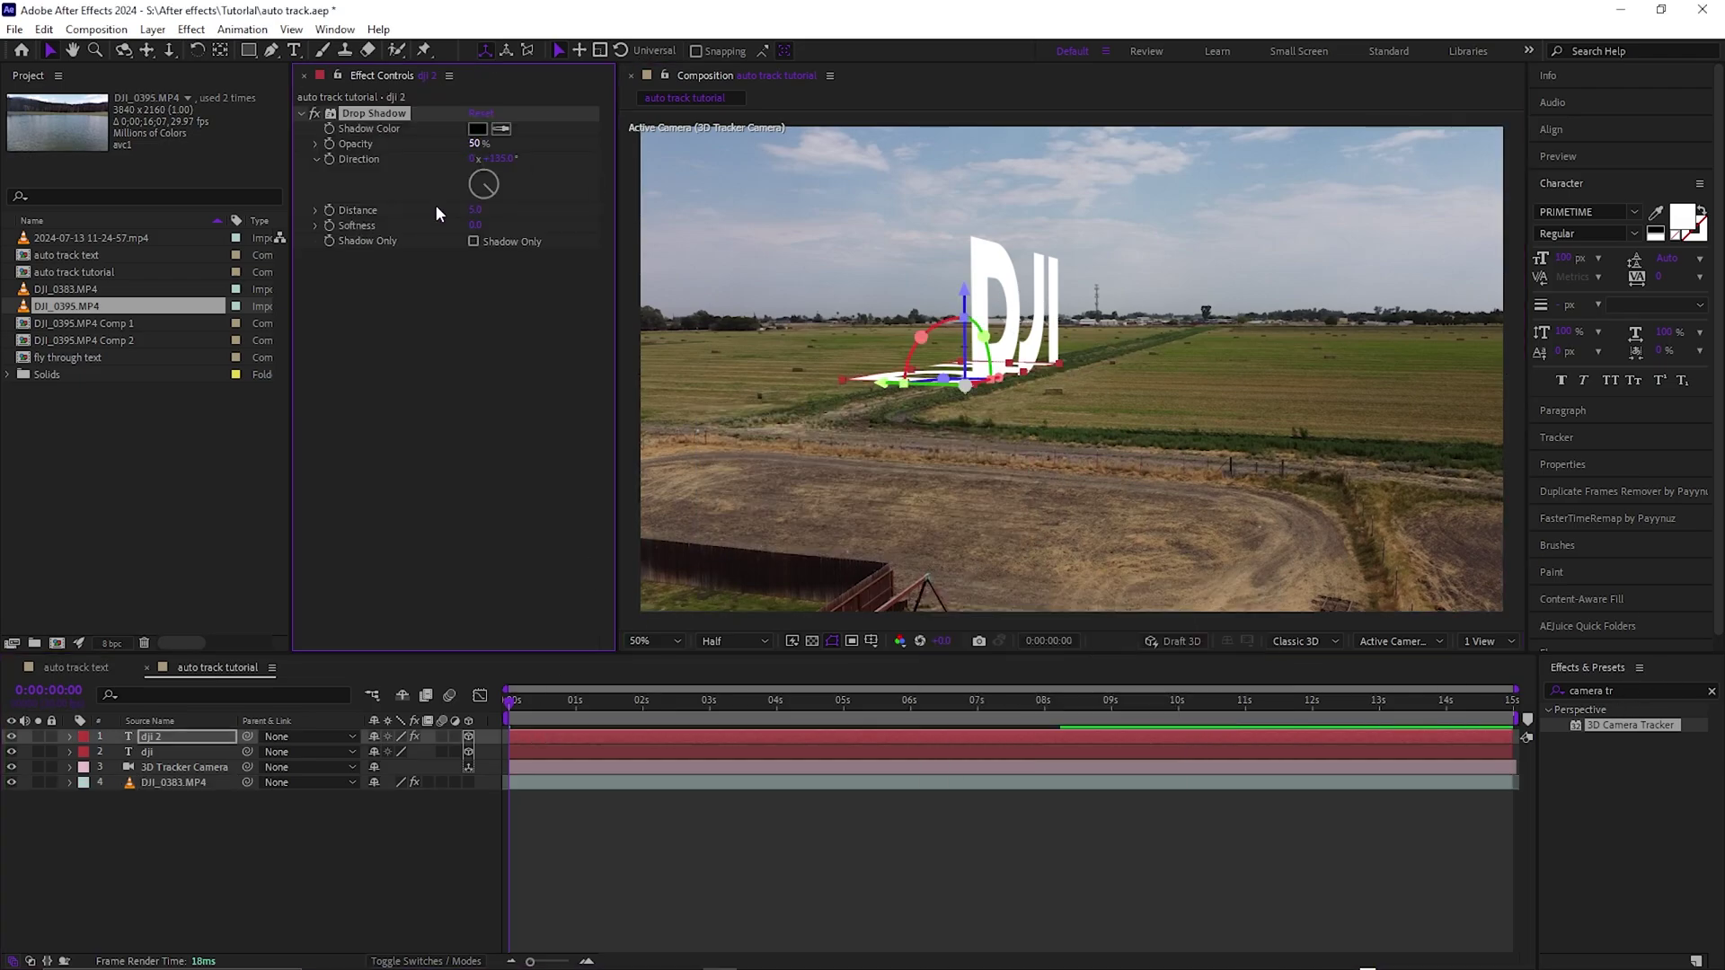
click(474, 241)
click(633, 392)
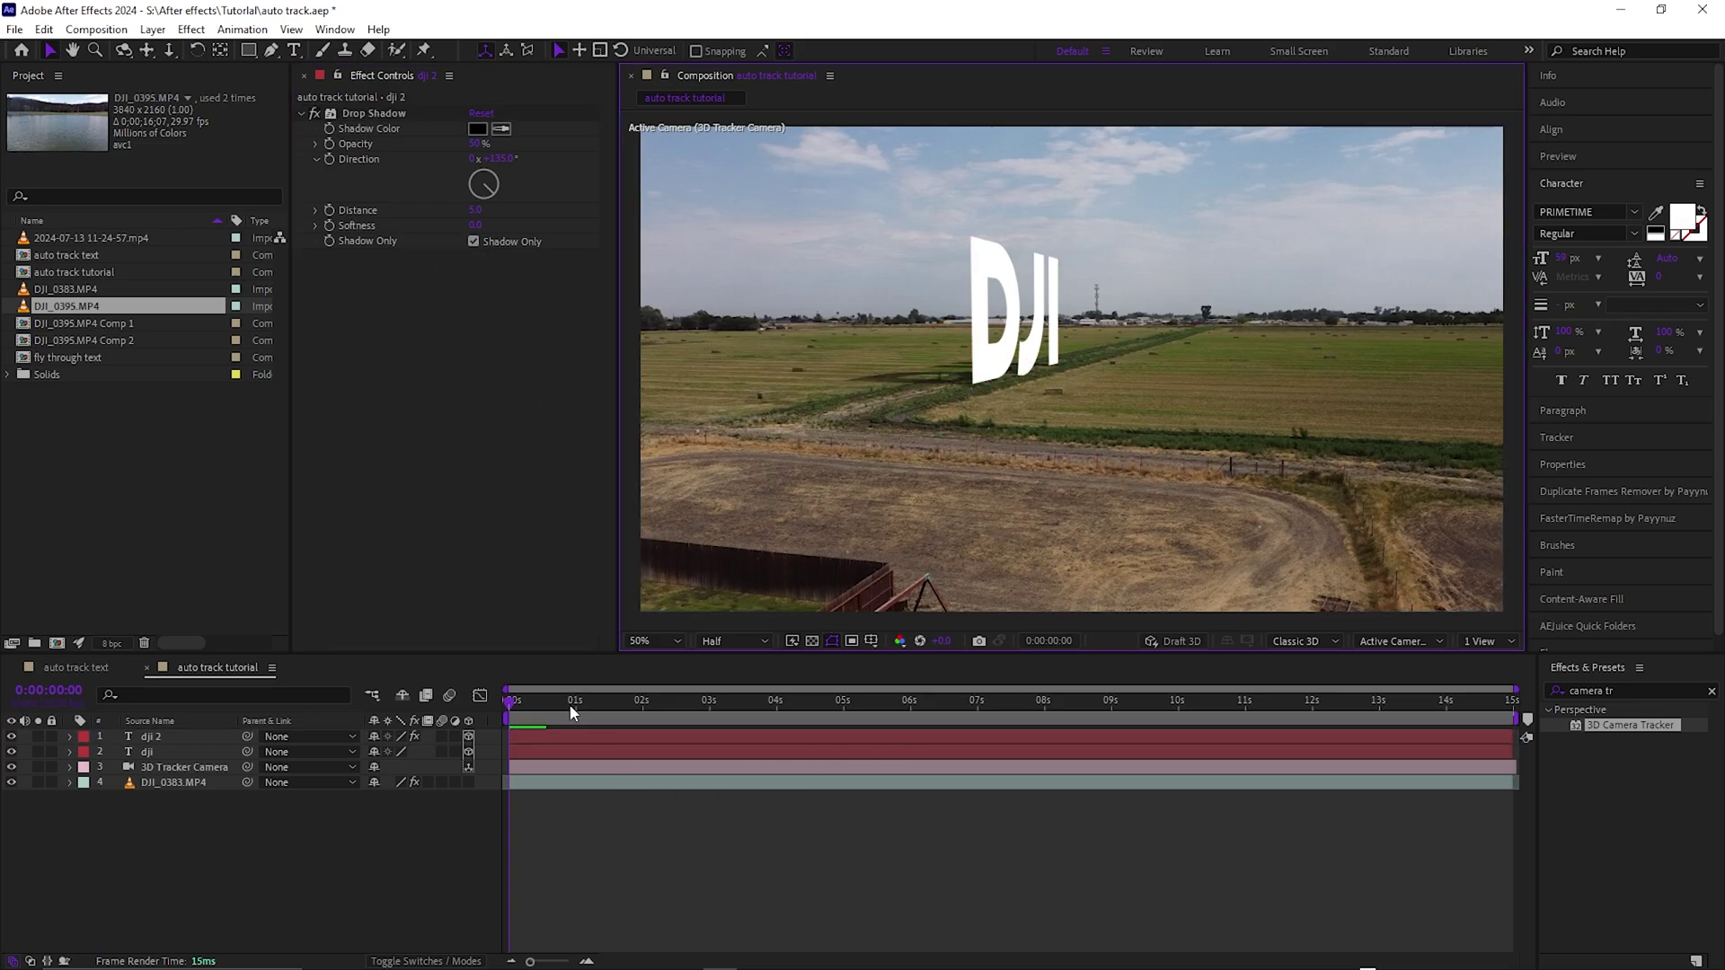
- Increase the softness of dji 2's drop shadow slightly and scrub through the footage to check its edges
drag(570, 713, 666, 709)
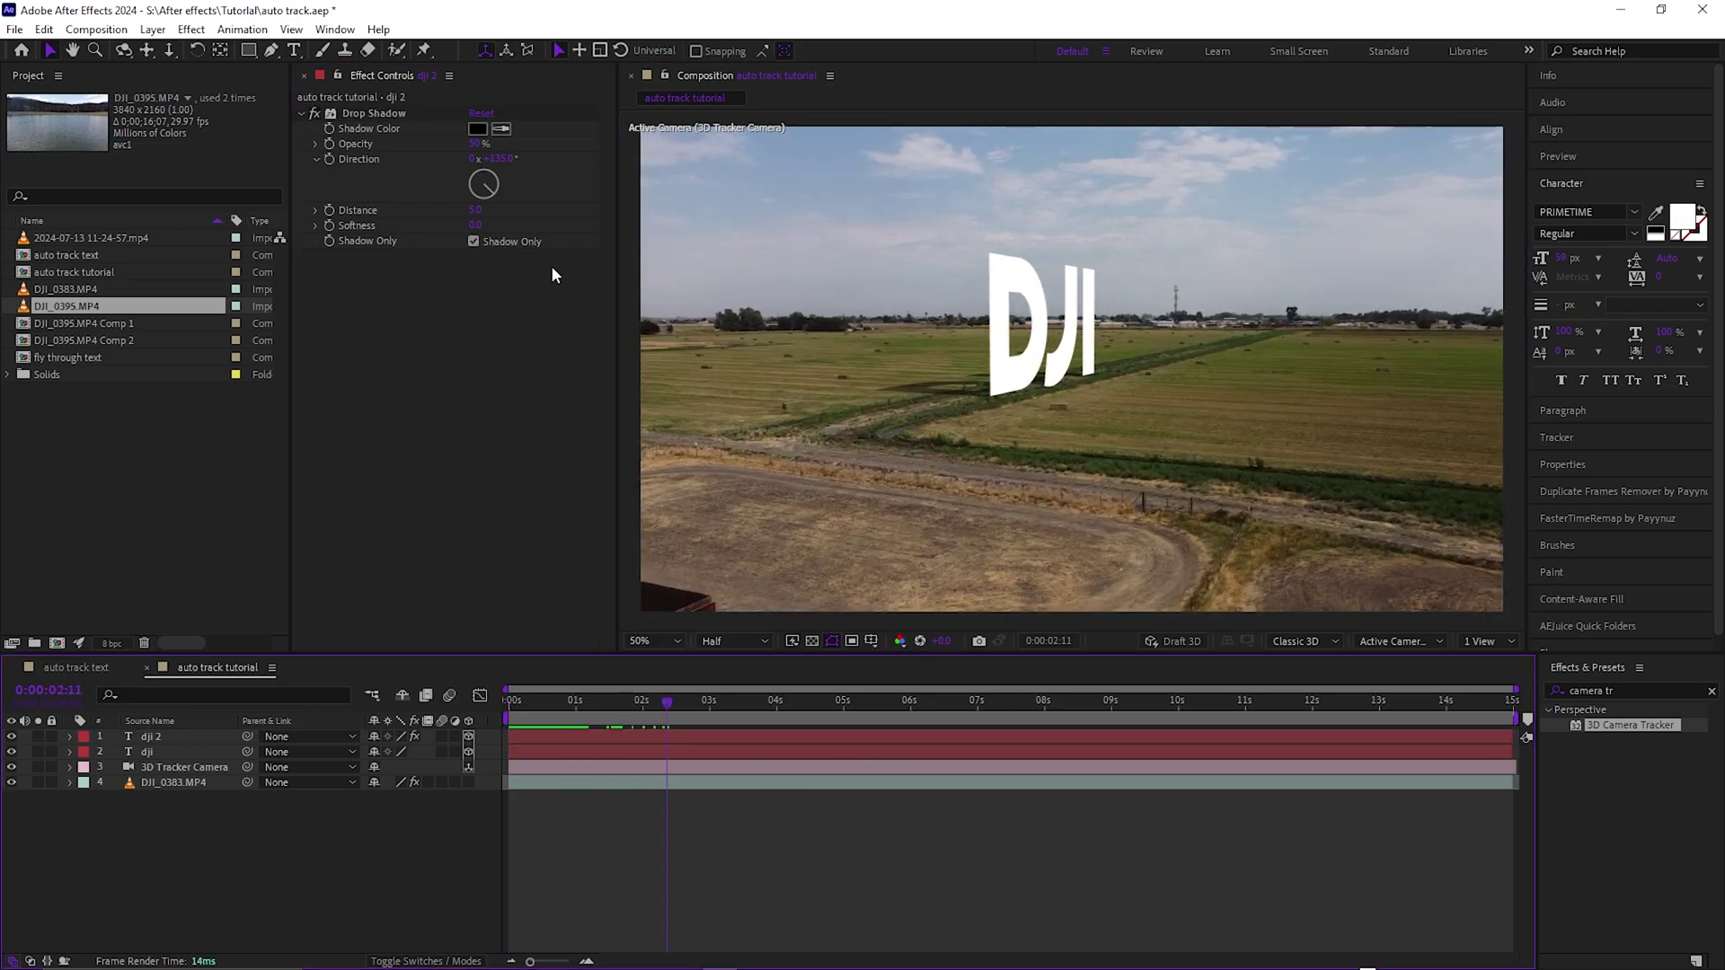
drag(474, 222, 485, 229)
click(502, 339)
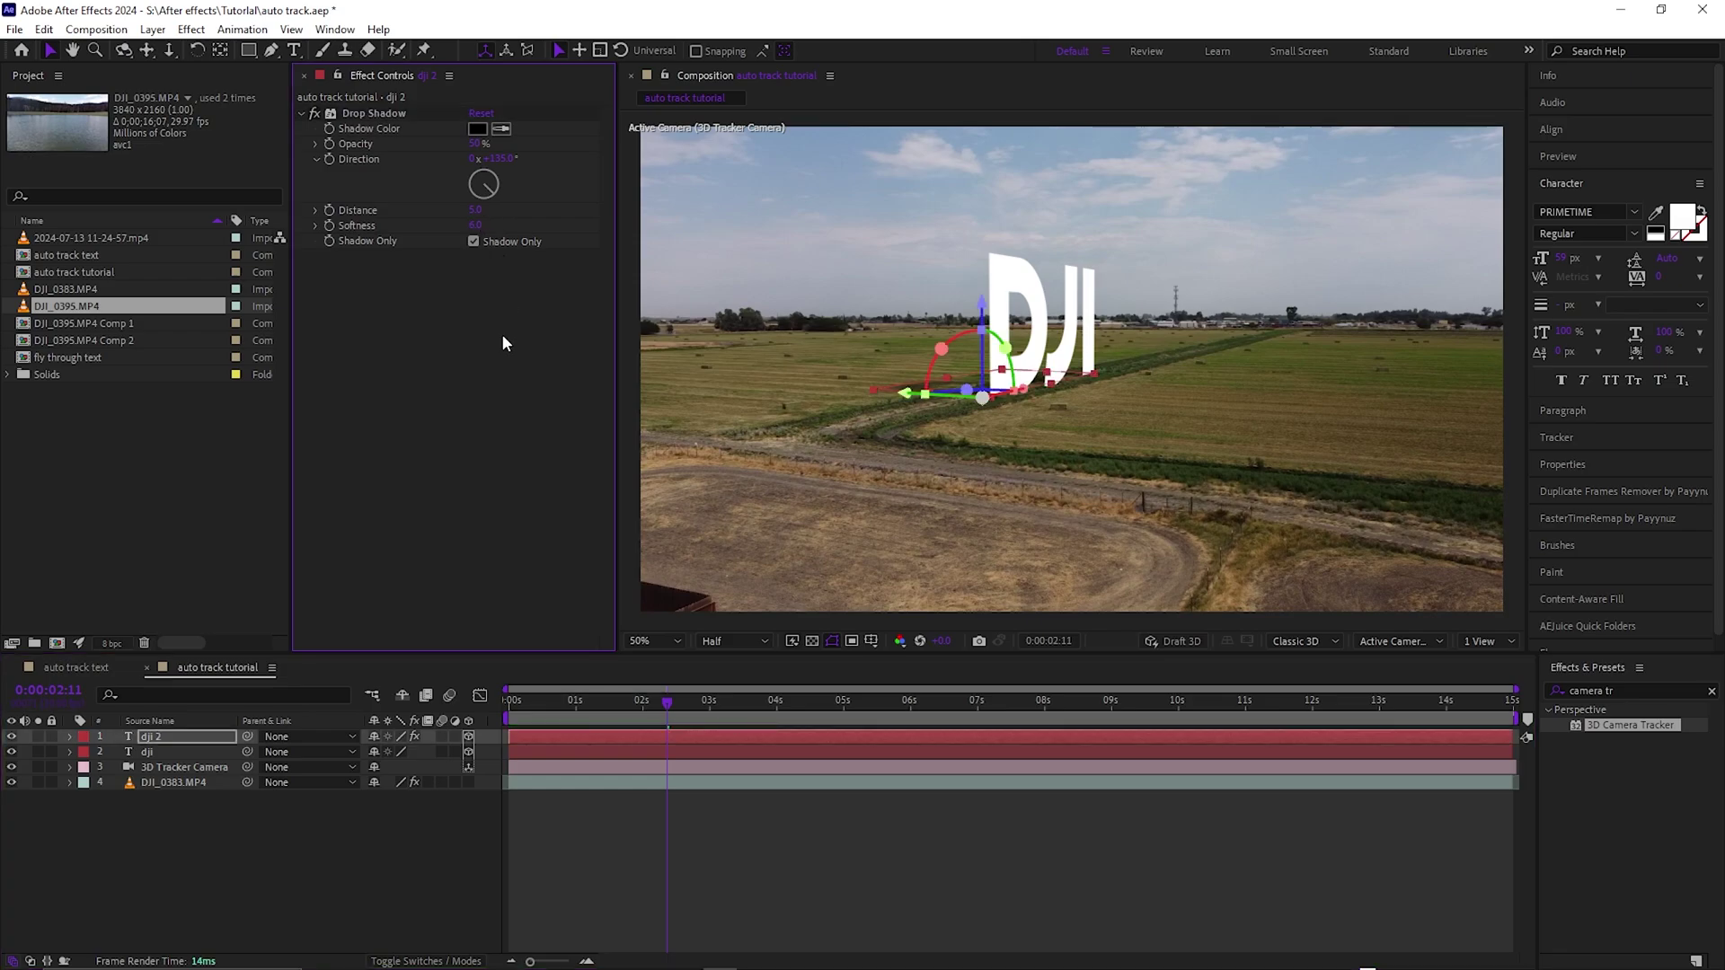
click(868, 849)
click(871, 641)
click(747, 888)
drag(668, 703, 1139, 703)
click(444, 218)
click(373, 114)
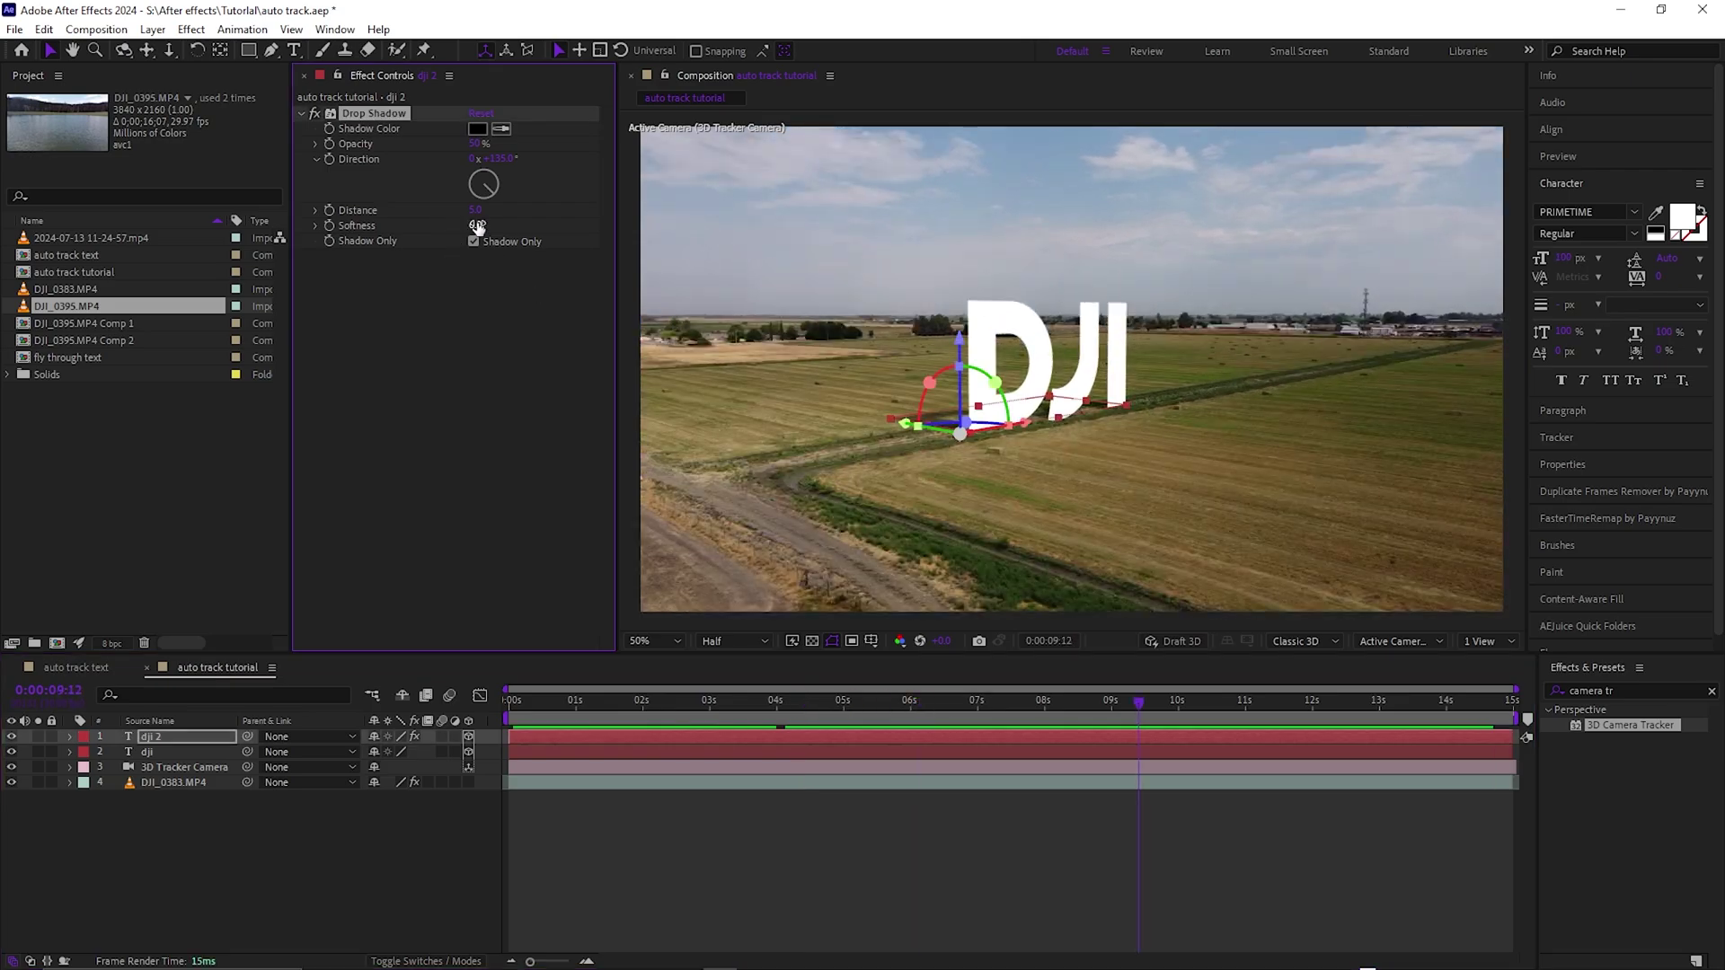
click(907, 939)
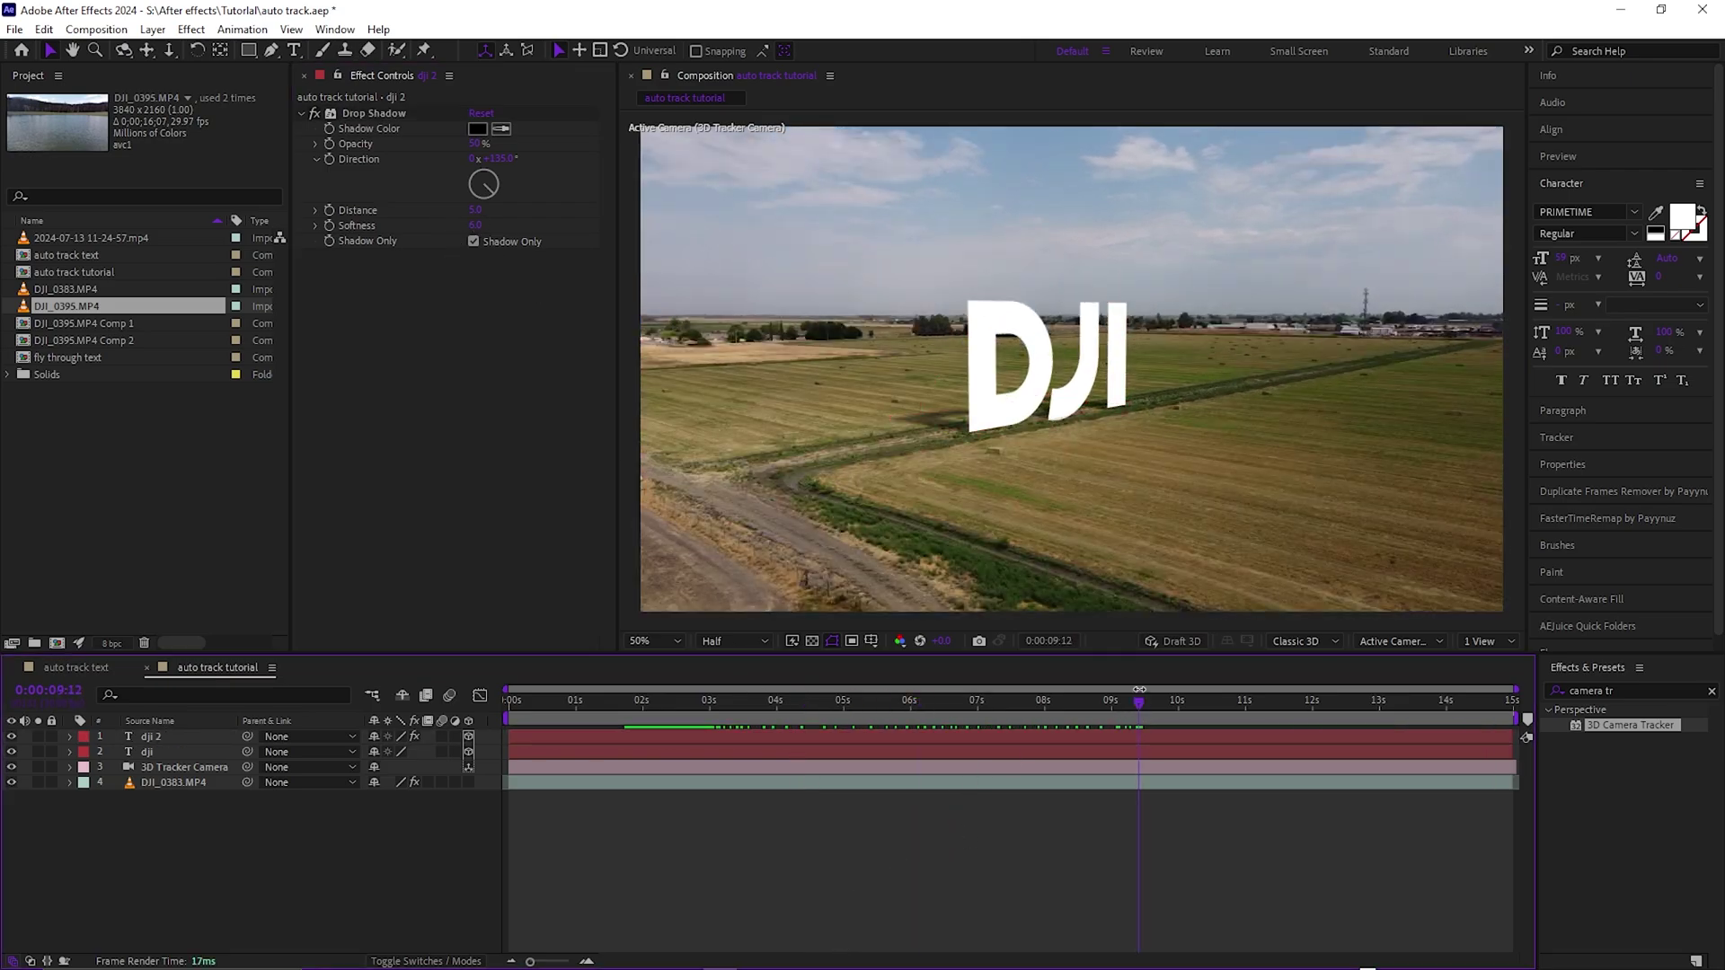
drag(1139, 710, 1229, 721)
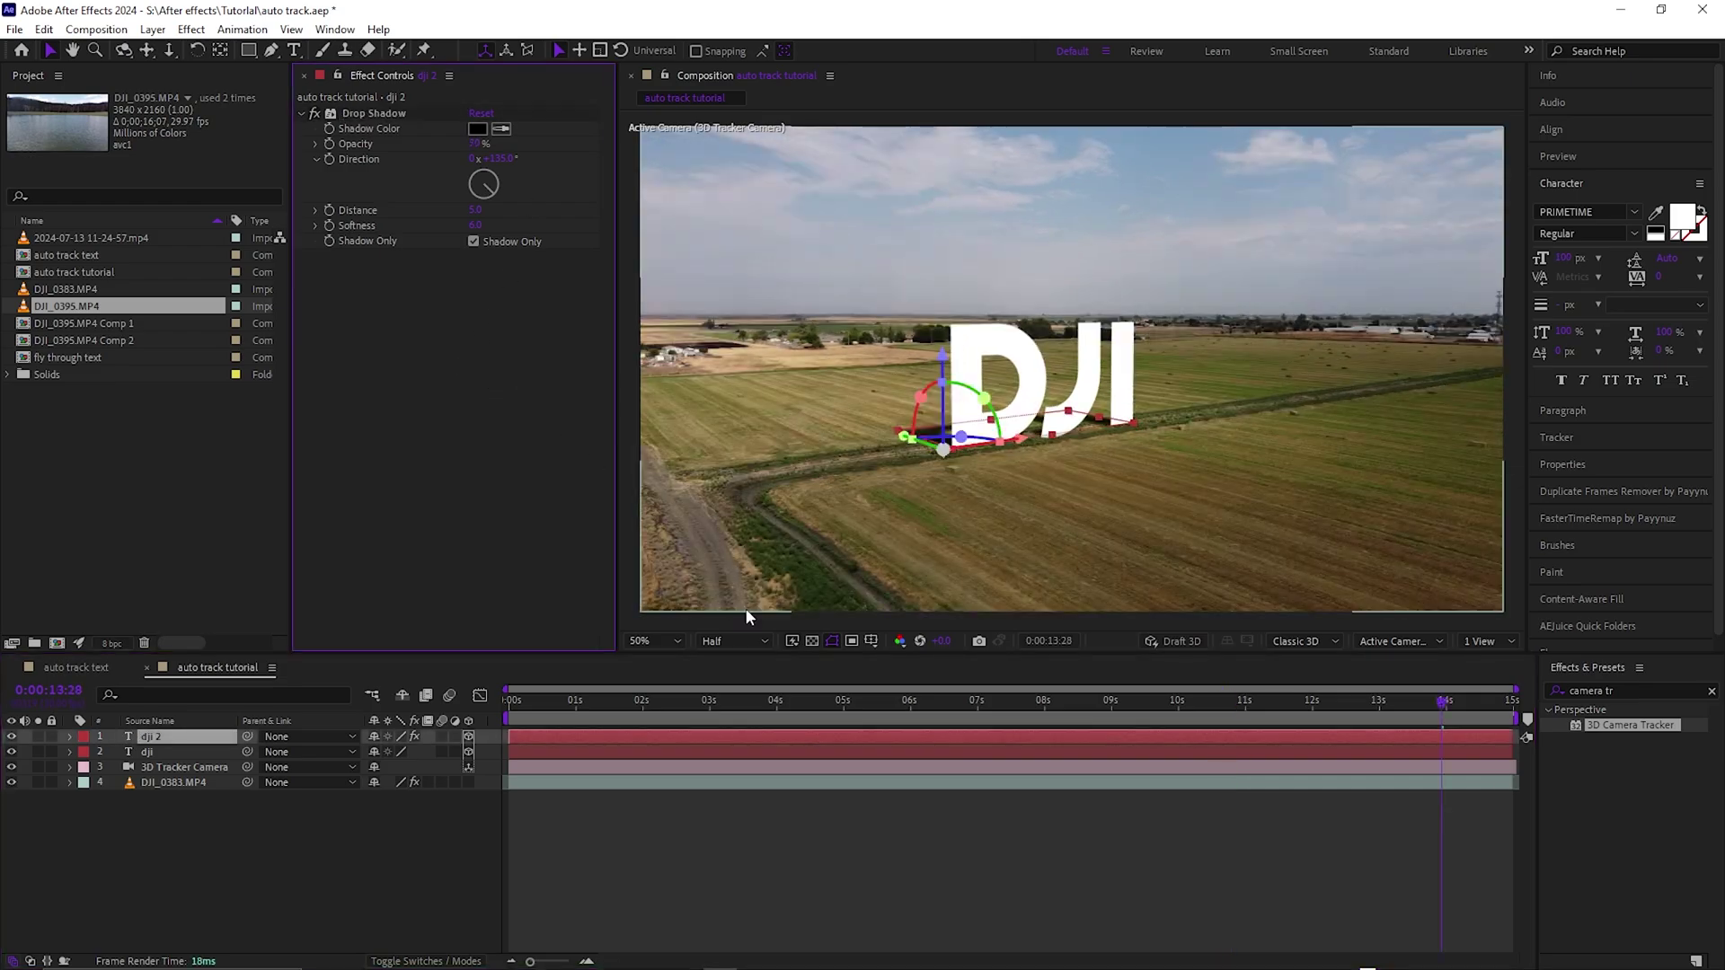
click(811, 879)
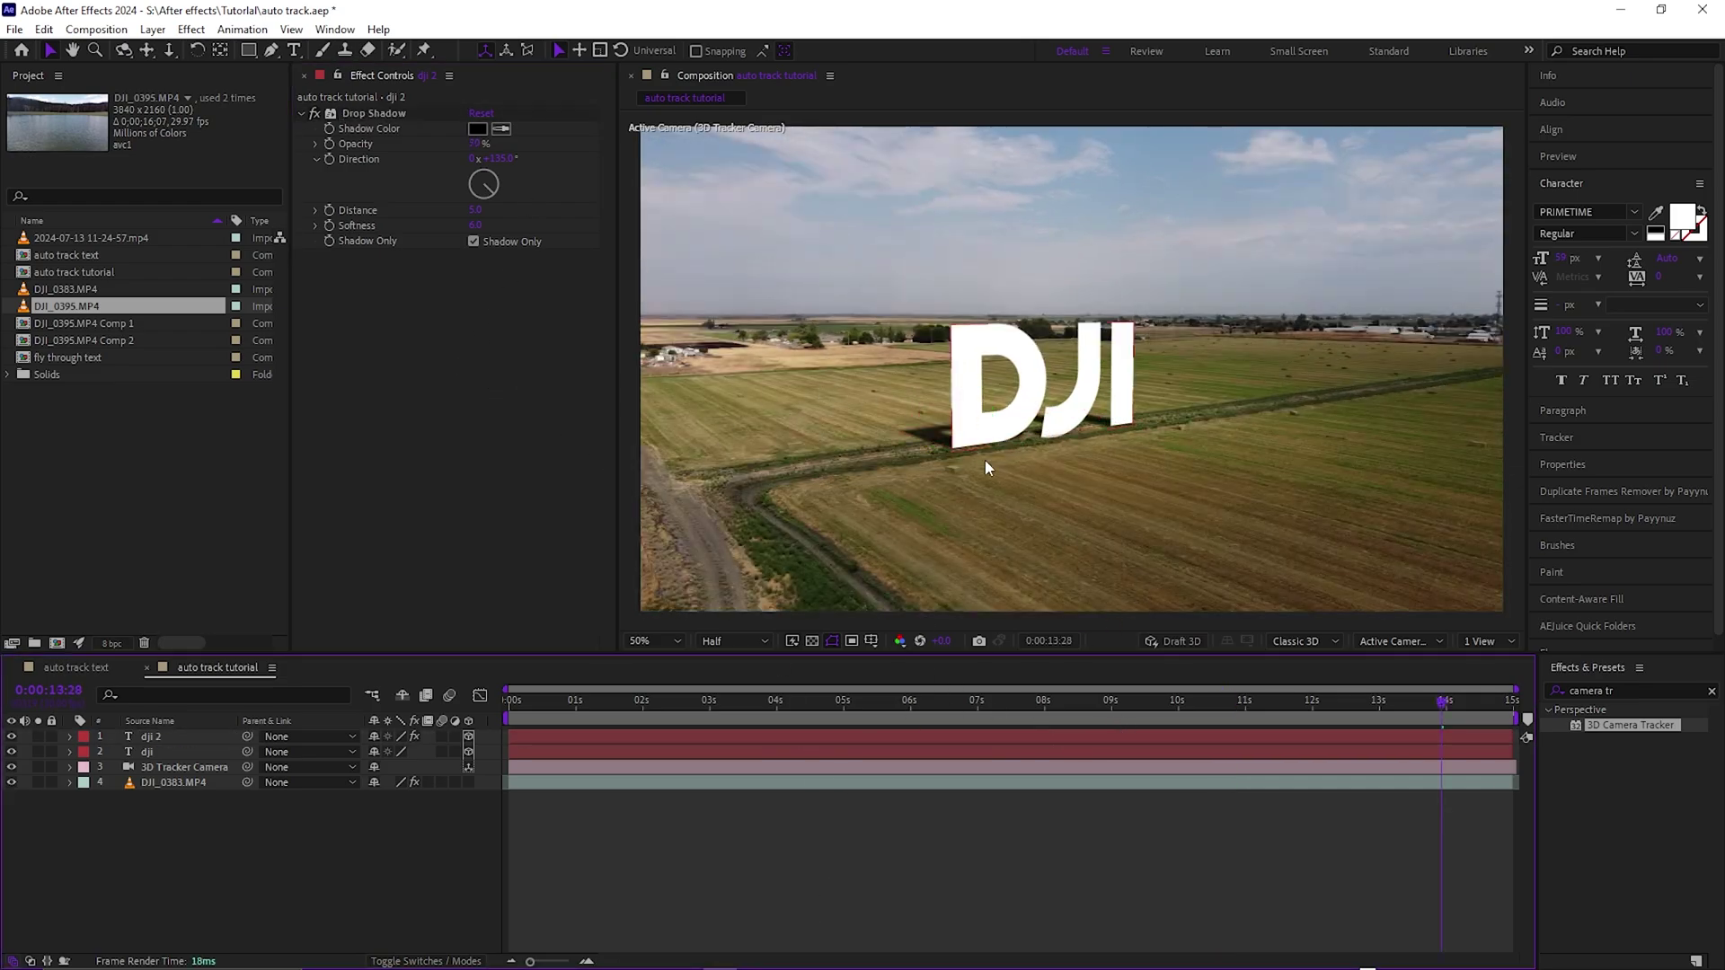
- Raise the opacity of dji 2's drop shadow to about 85% and preview the shot from the start
click(573, 260)
click(832, 847)
click(471, 147)
drag(470, 147, 456, 153)
click(822, 836)
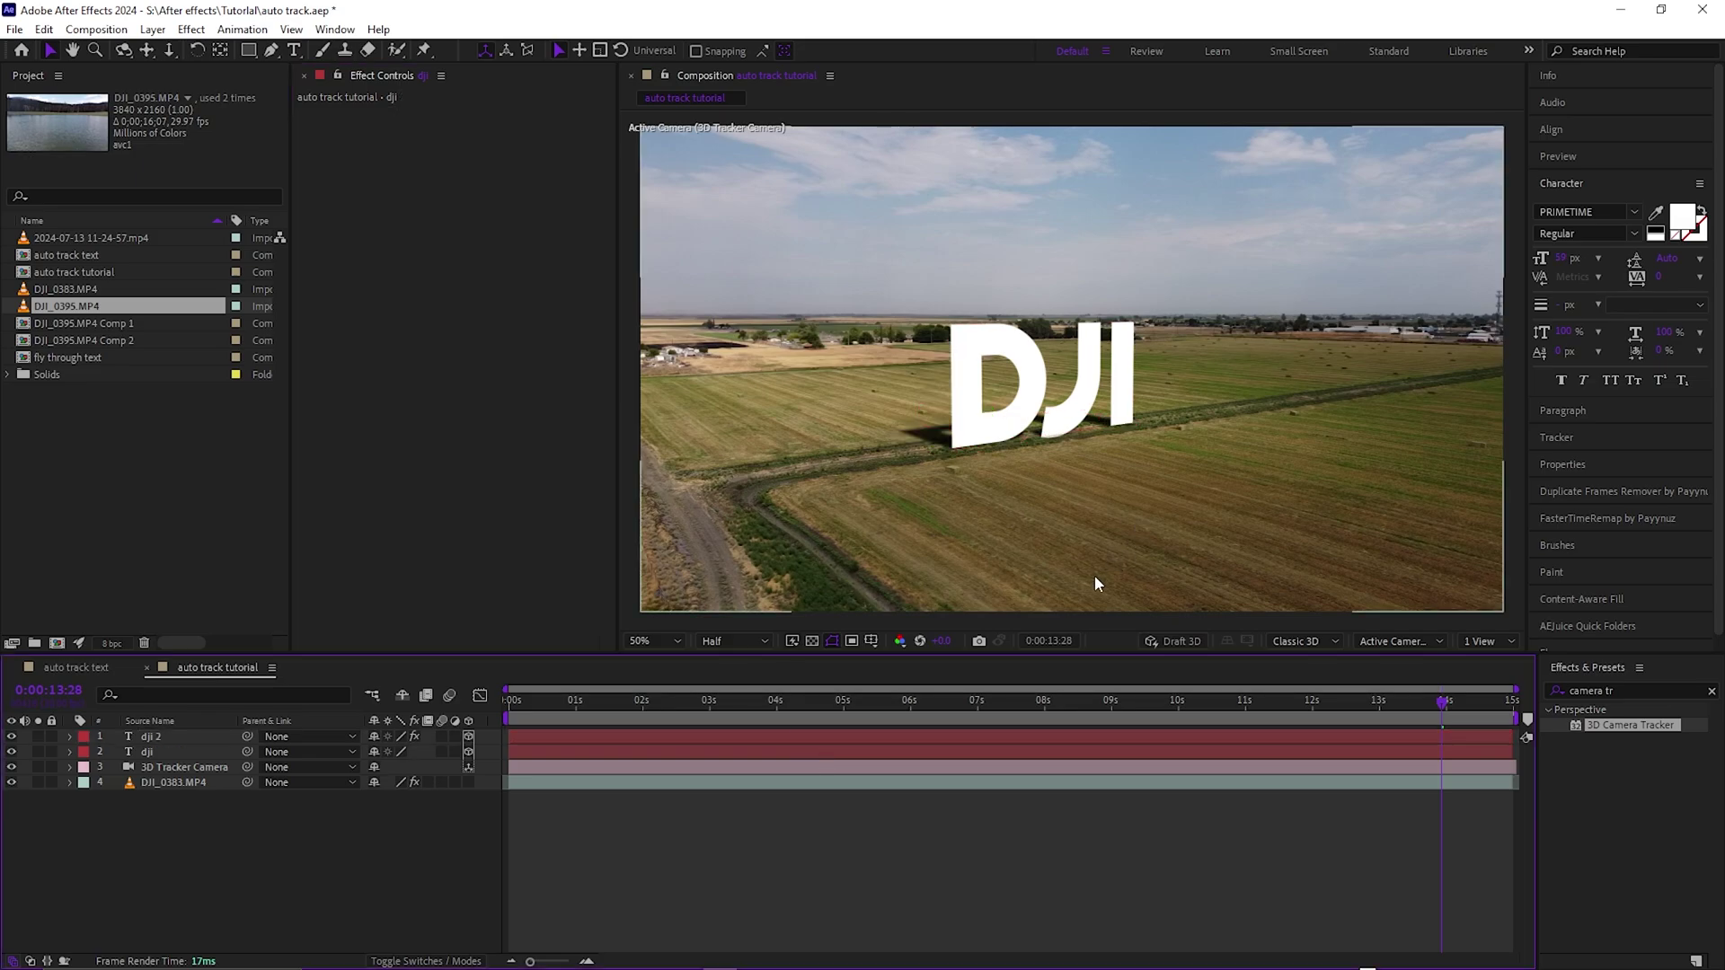
click(833, 738)
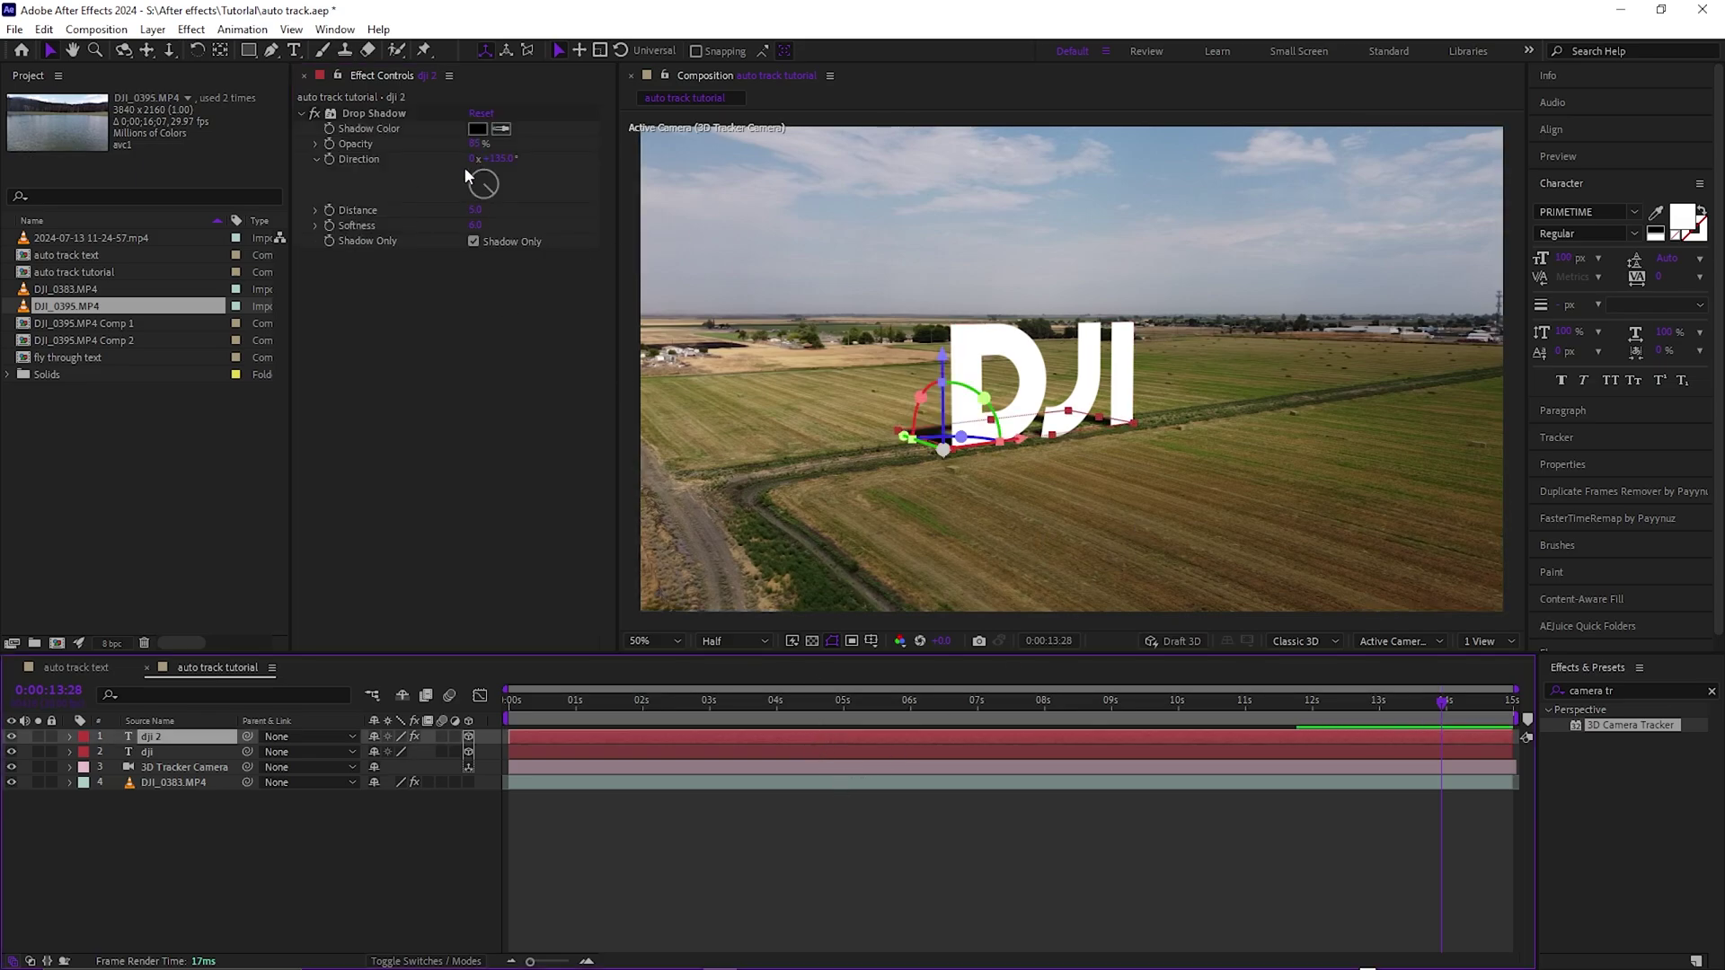
drag(474, 143, 440, 143)
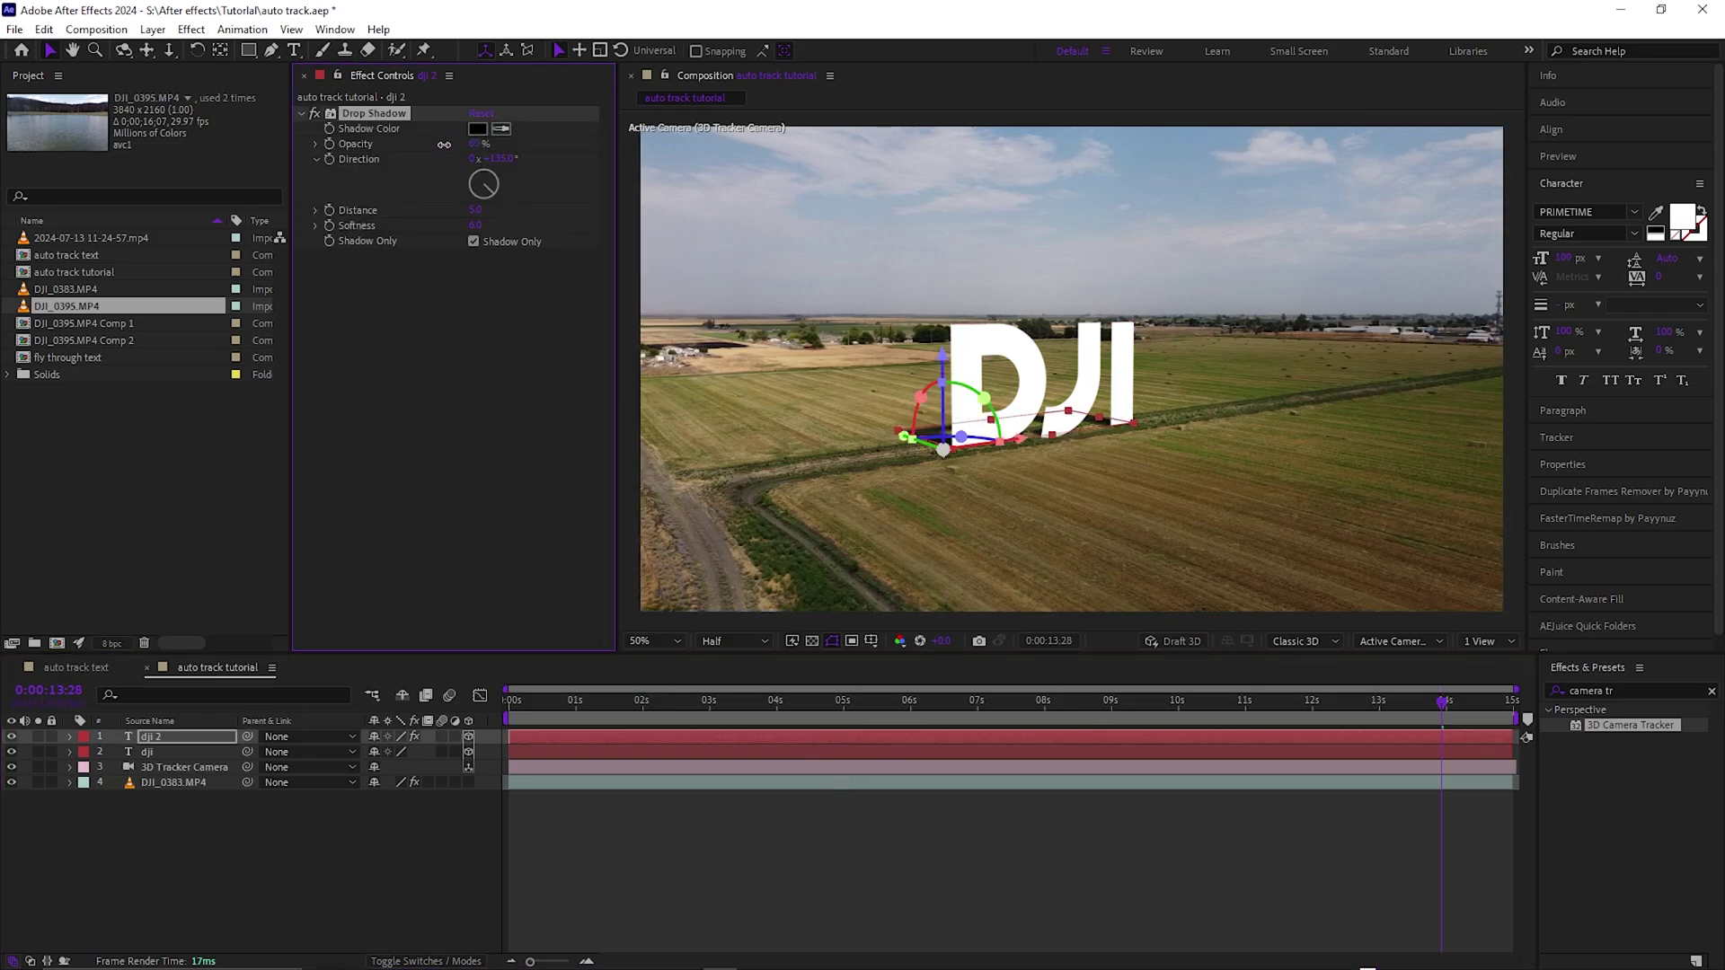
drag(504, 721, 1295, 735)
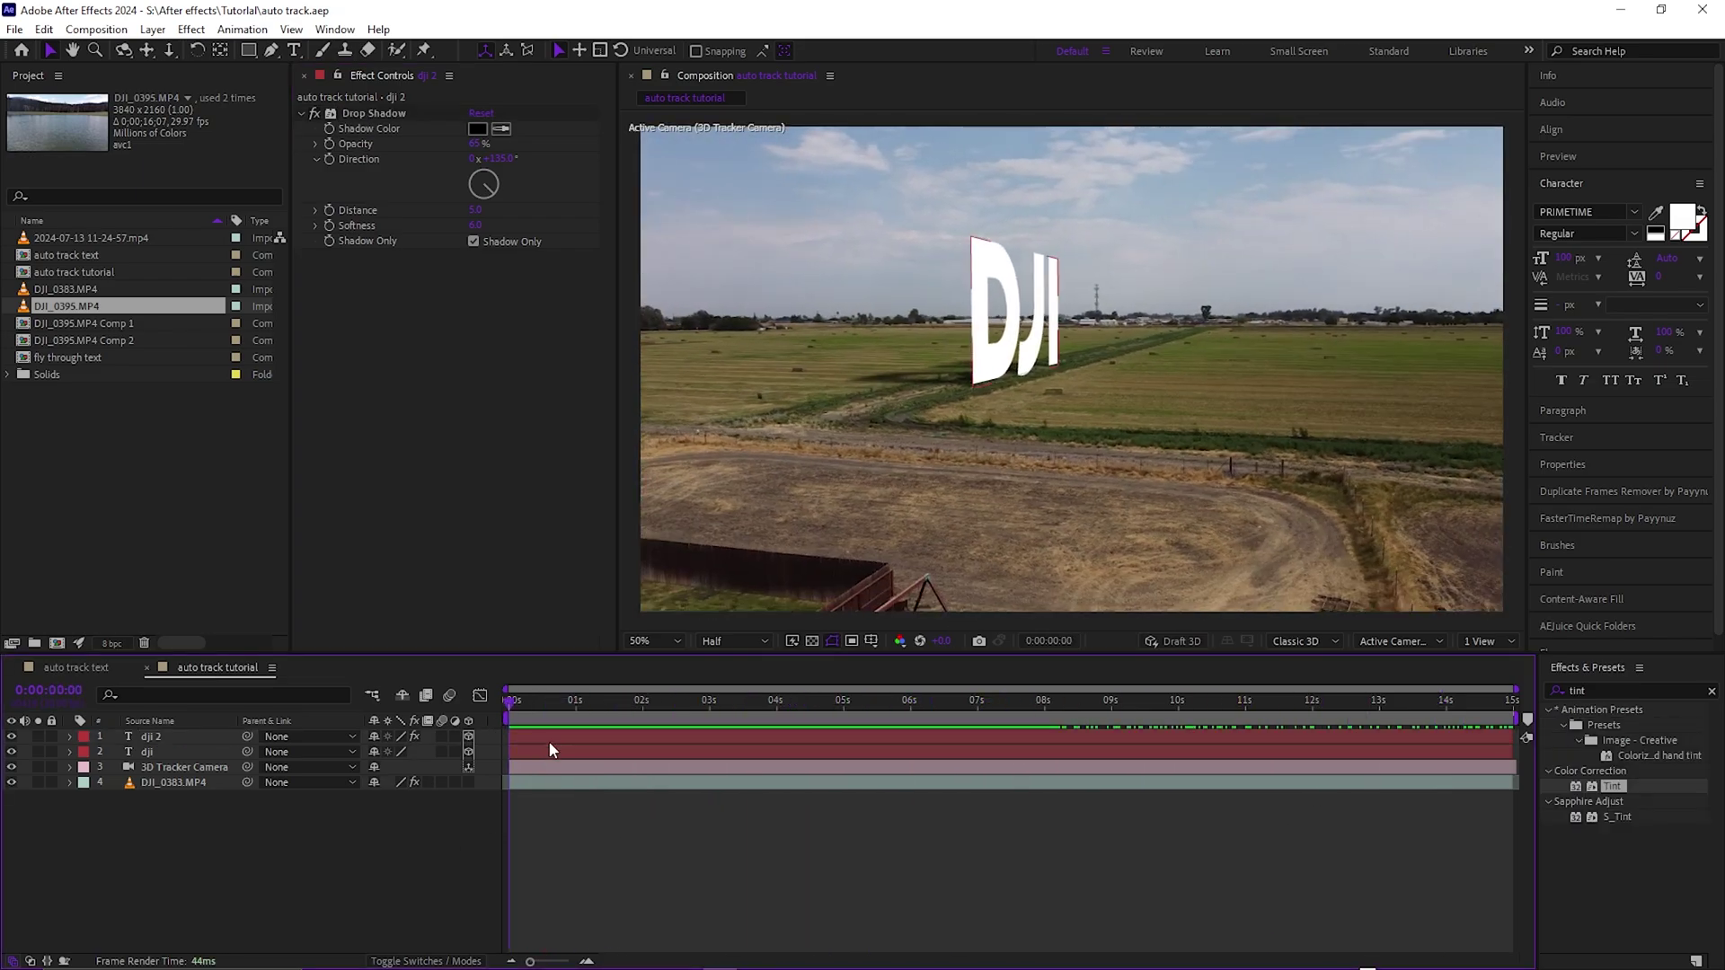
- Move the dji 2 shadow layer along its X axis, farther back into the field, and scrub the footage to check it
click(552, 740)
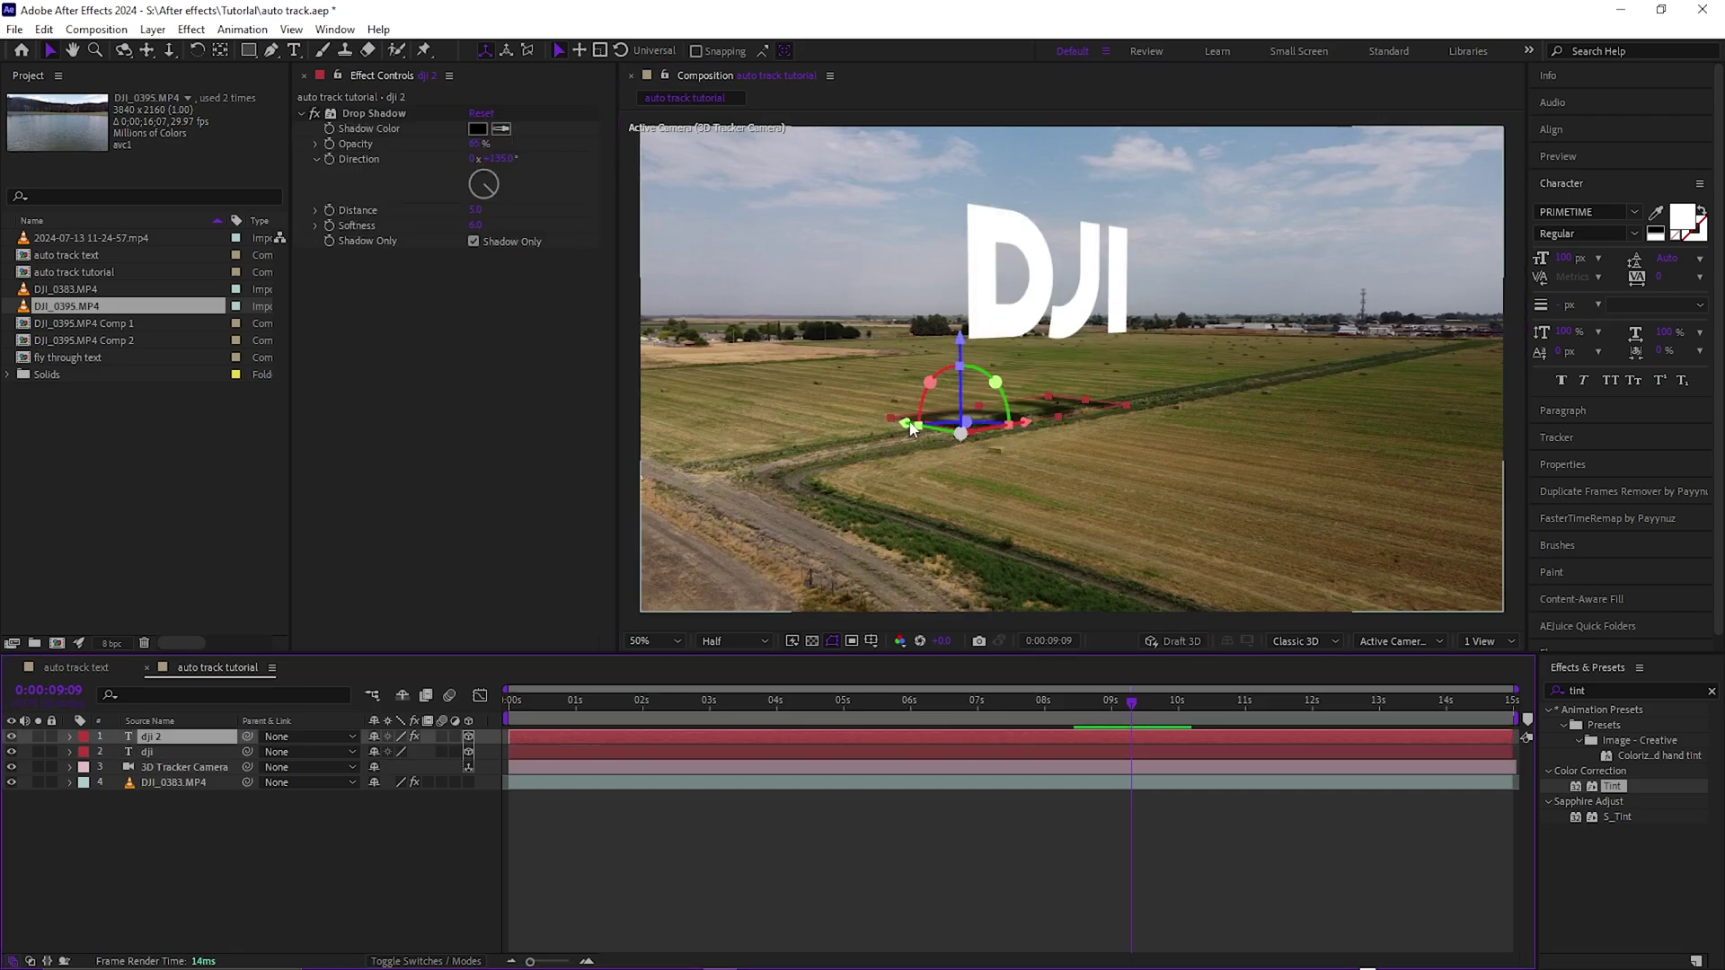
drag(1034, 422, 972, 396)
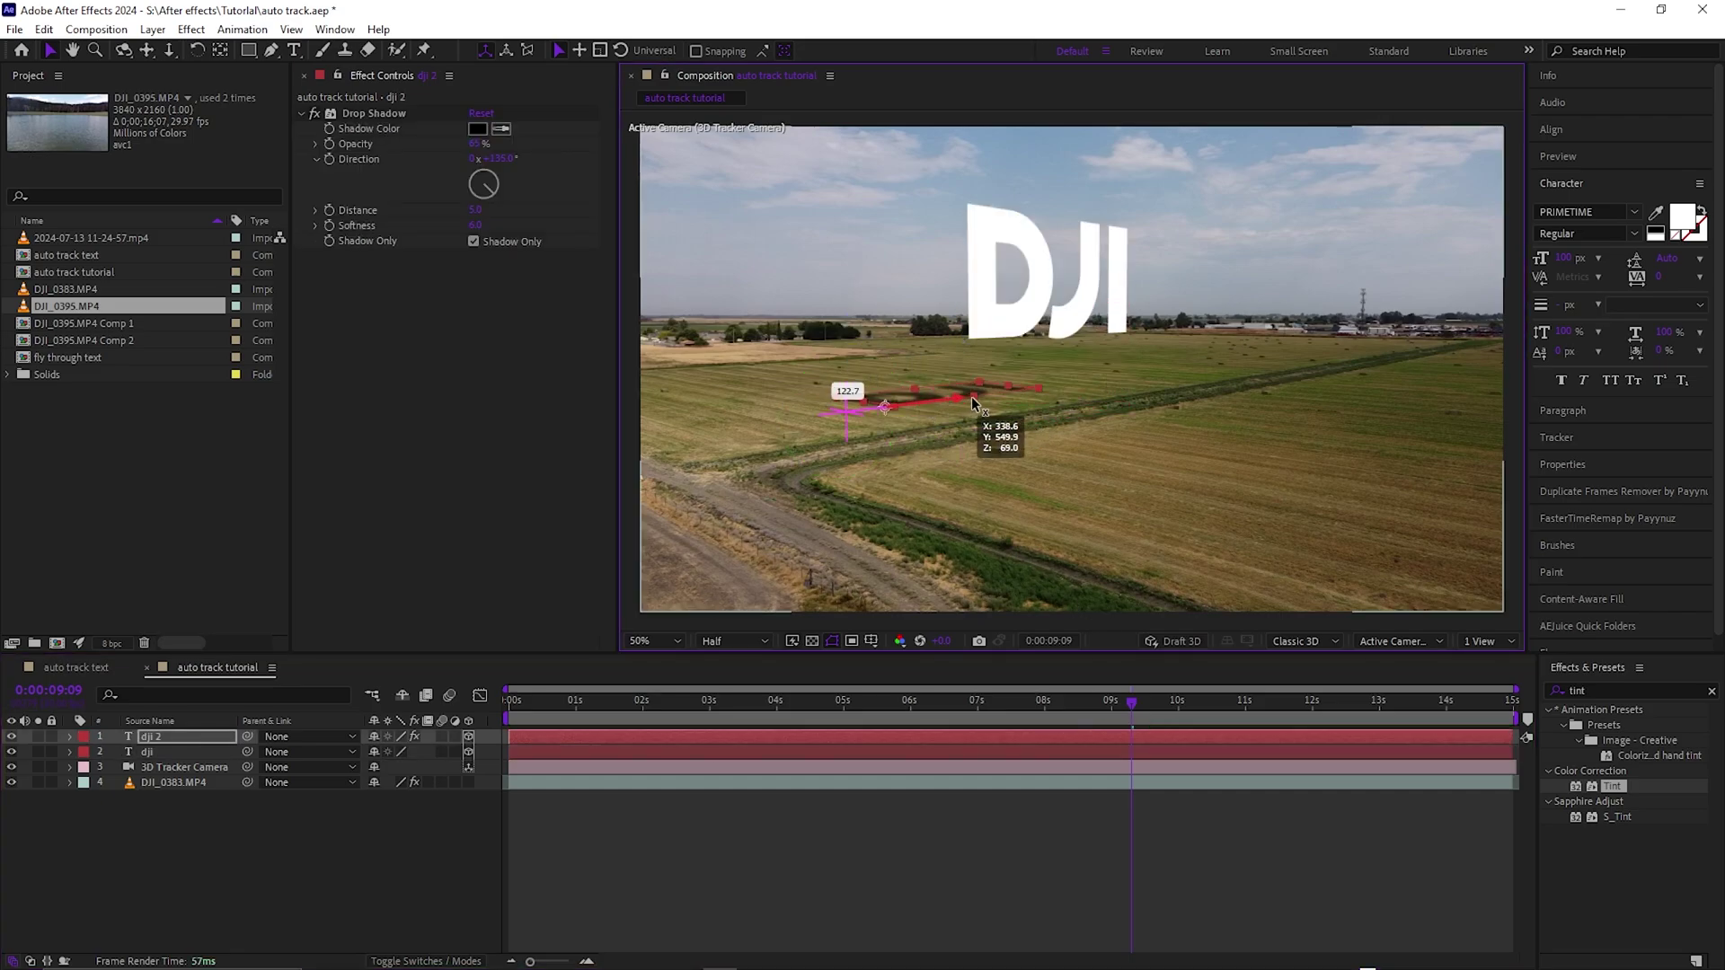
click(1135, 714)
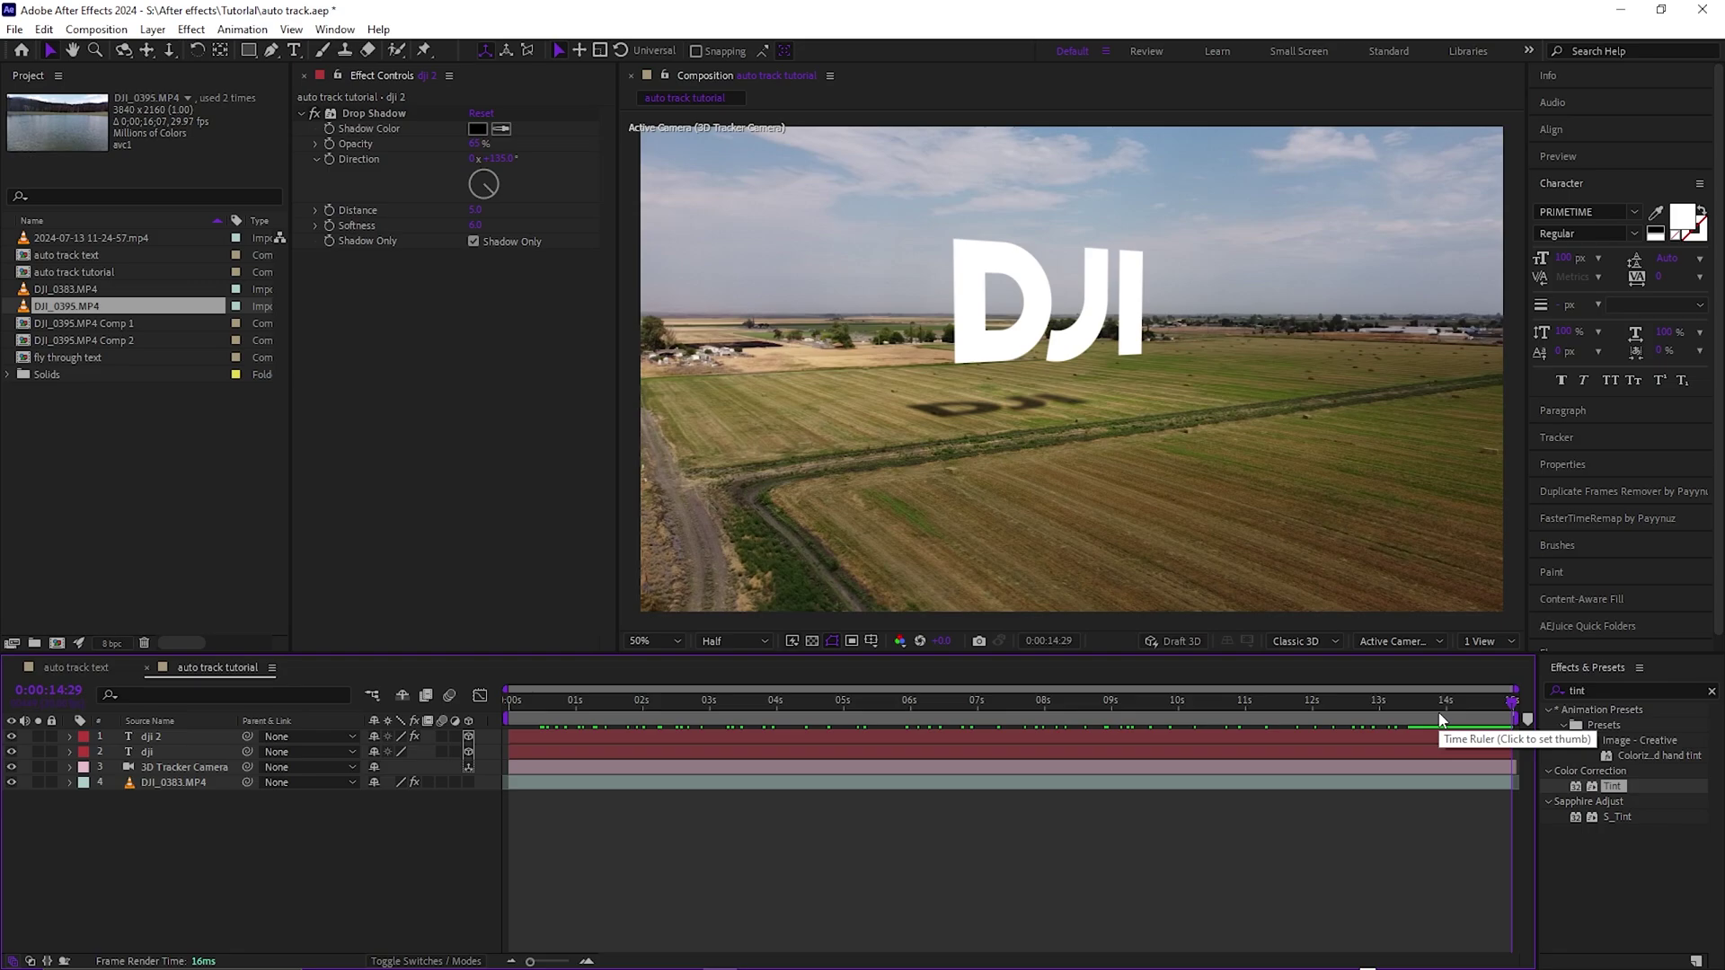
drag(1436, 706, 457, 698)
- Compare the floating text without and with its shadow by hiding the dji 2 layer during playback and showing it again
click(12, 737)
click(13, 737)
key(space)
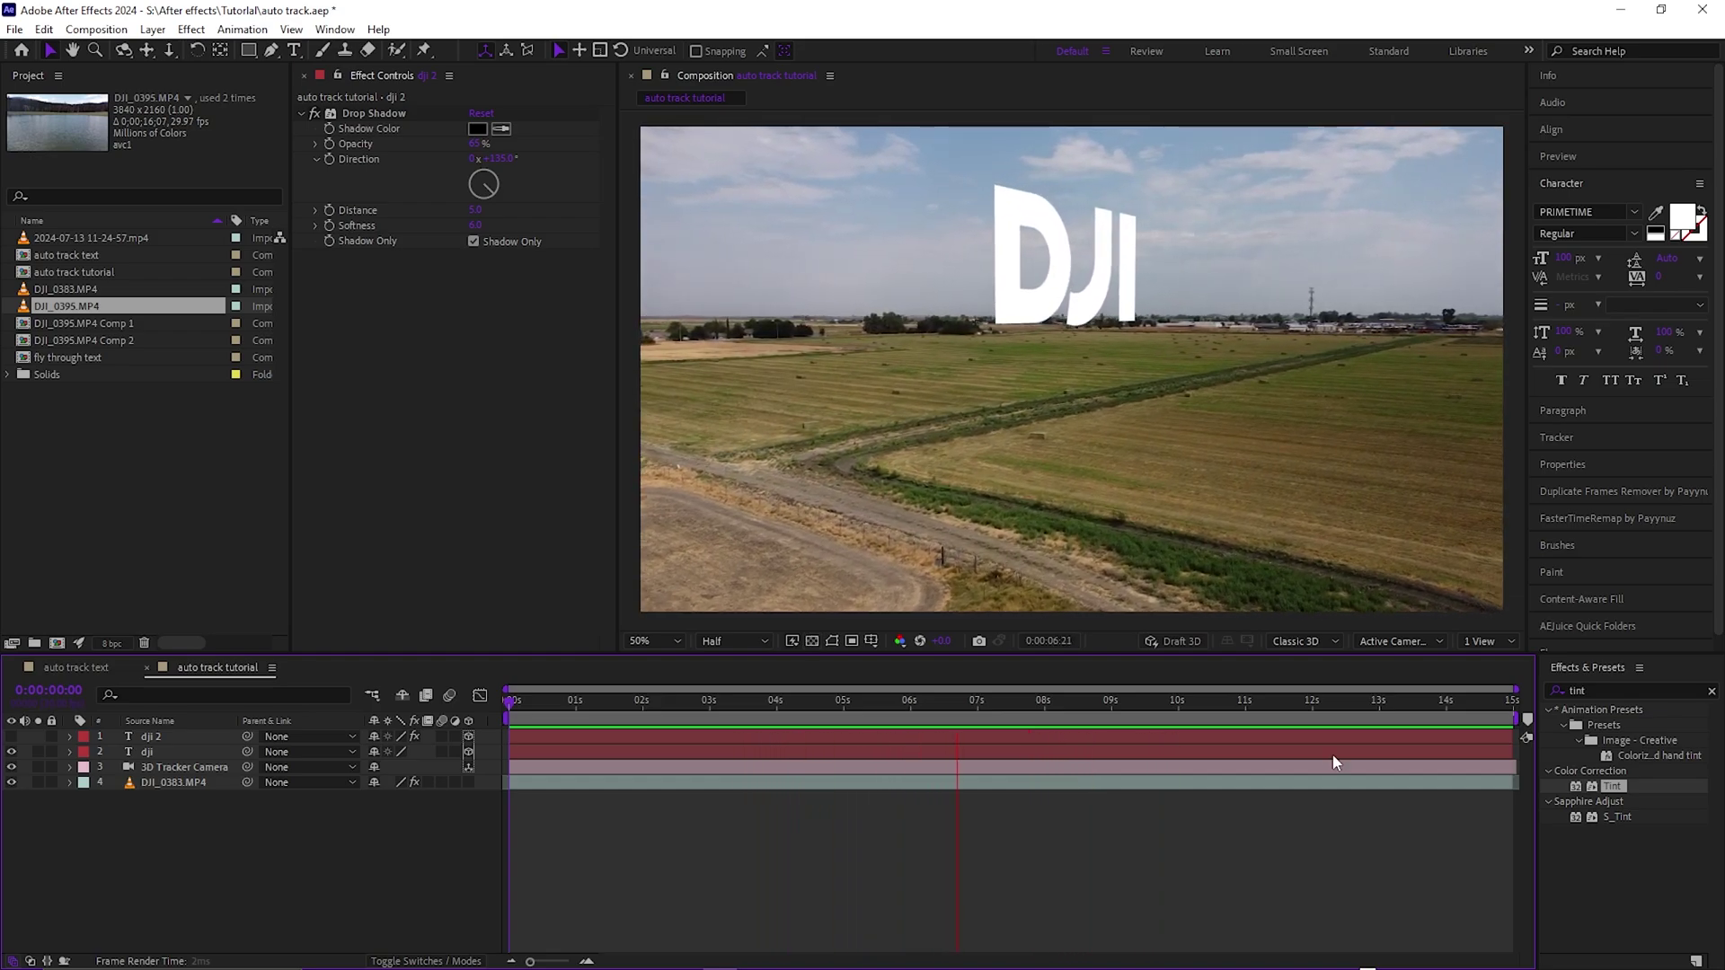
key(space)
click(11, 738)
drag(711, 719, 913, 724)
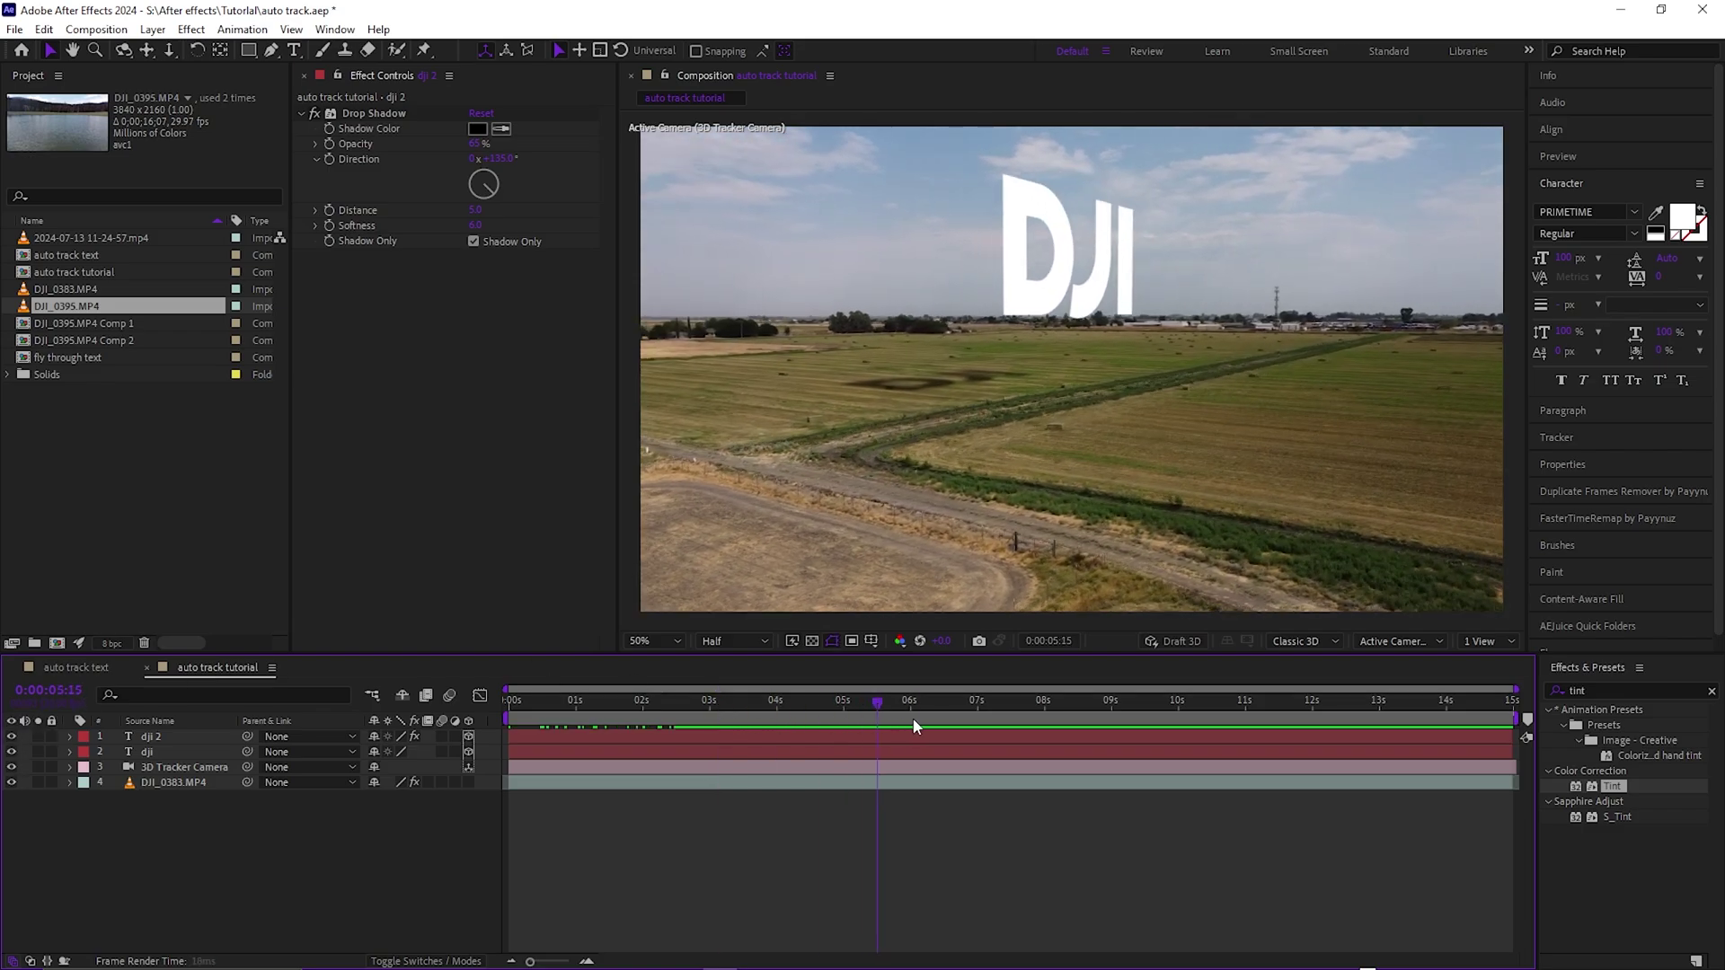